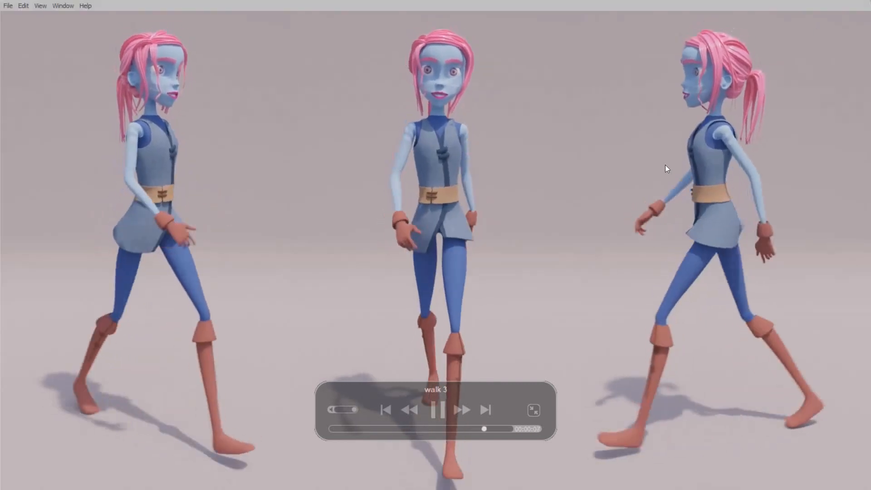
Leave the full-screen walk video, switch to the Blender character scene and examine the character's head and upper body
key(Escape)
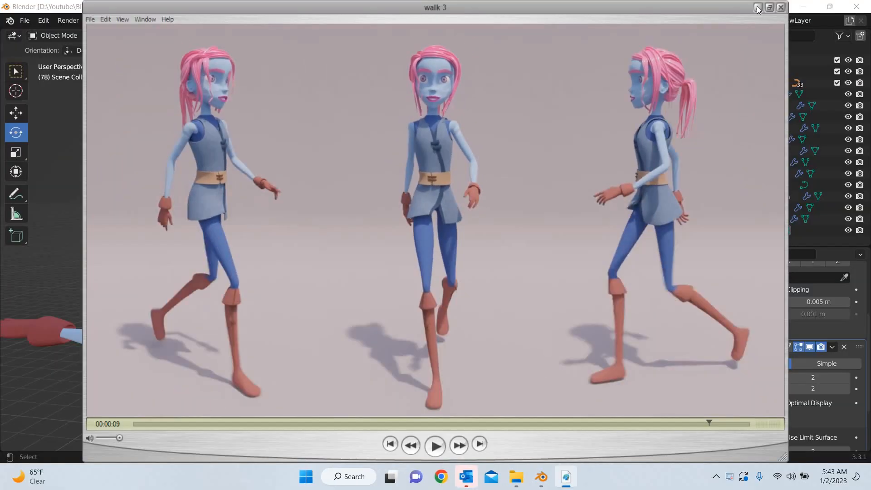
key(alt+Tab)
middle_drag(350, 279, 244, 212)
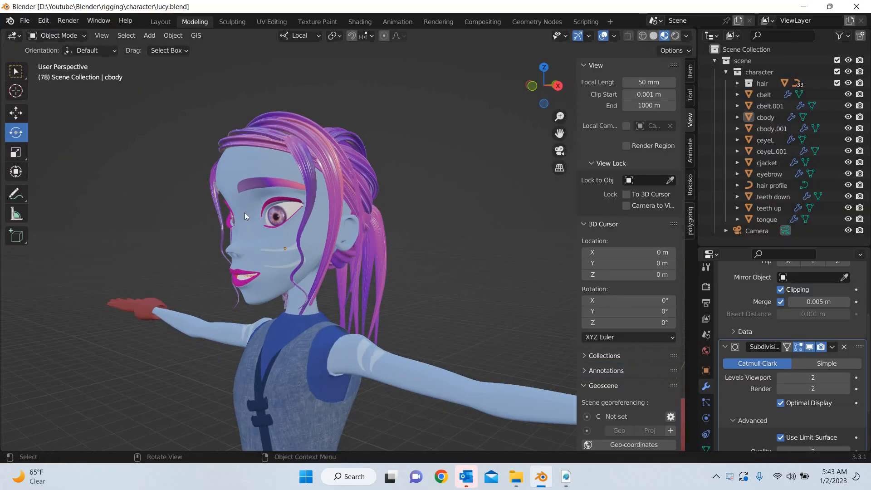
middle_drag(361, 284, 357, 296)
scroll(358, 324, down, 4)
middle_drag(307, 338, 320, 170)
Select the front hair strand and the left eye, and inspect the eye, ear and face up close
click(328, 246)
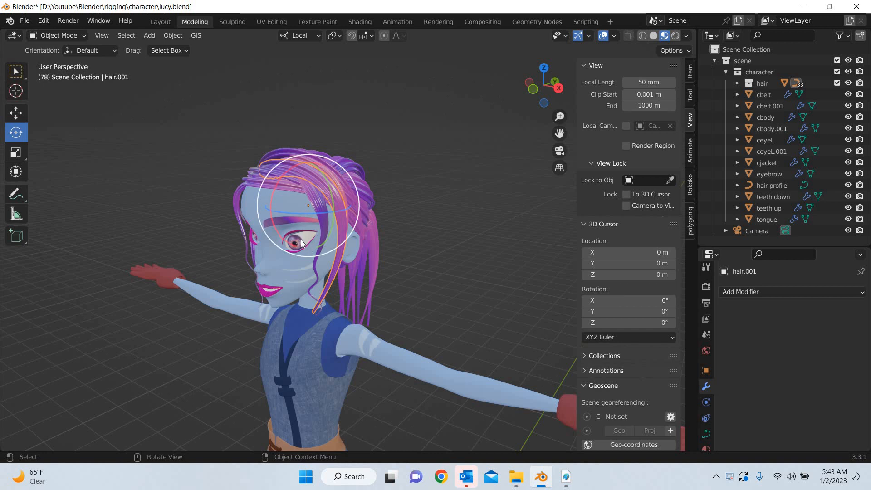
click(280, 257)
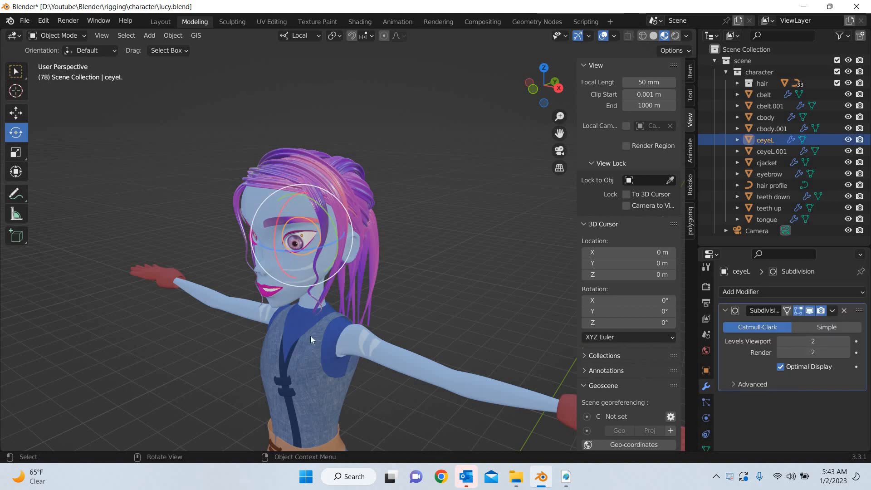
middle_drag(318, 336, 344, 288)
scroll(323, 254, up, 5)
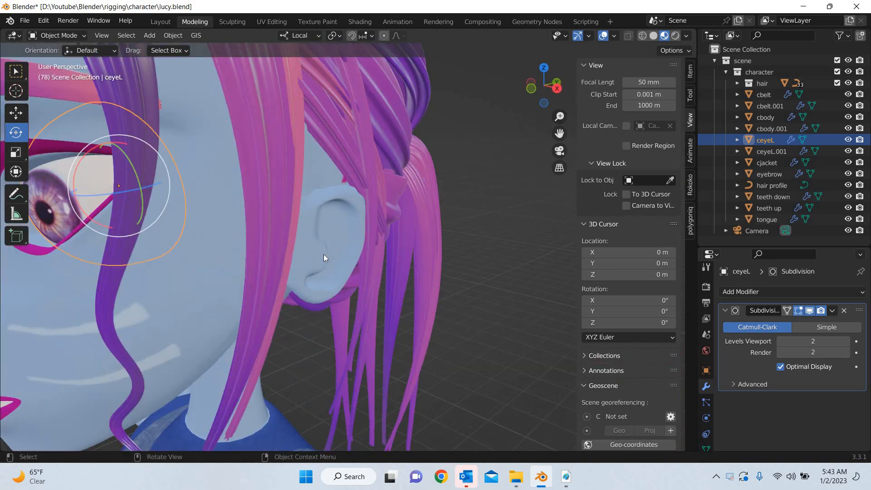
scroll(331, 266, down, 6)
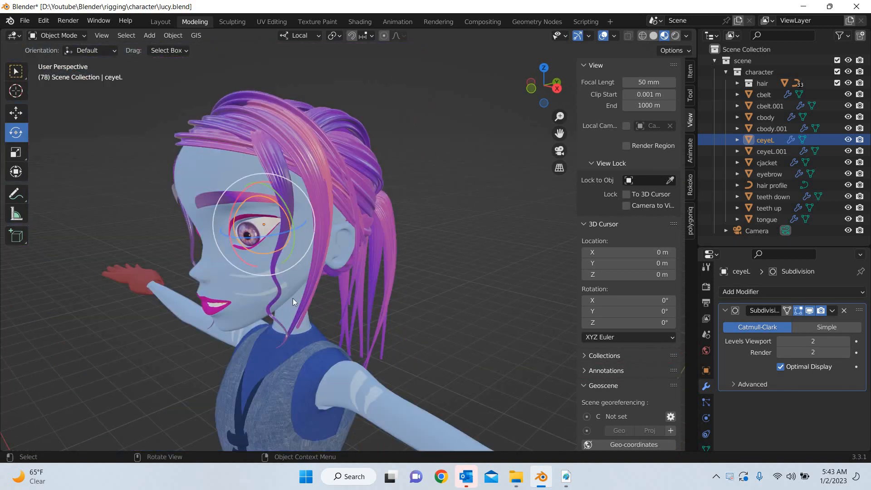
middle_drag(292, 298, 347, 275)
scroll(344, 281, up, 4)
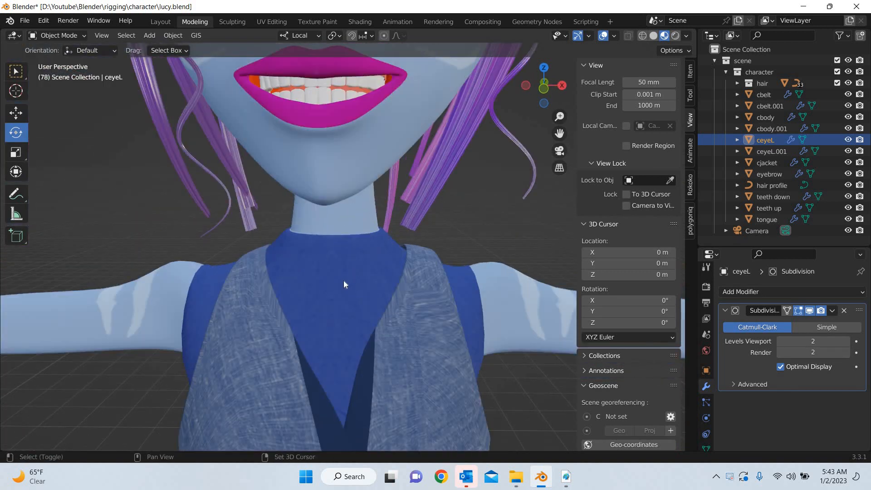
Inspect the mouth by selecting the lower teeth and the tongue, with the Move tool active
shift+middle_drag(346, 150, 304, 235)
scroll(340, 286, up, 4)
click(272, 245)
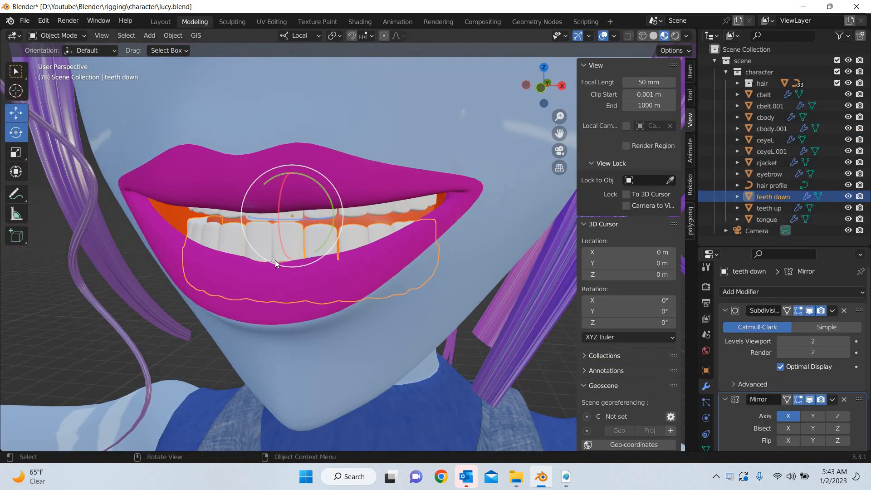
key(shift+space)
key(g)
drag(293, 260, 363, 219)
click(289, 255)
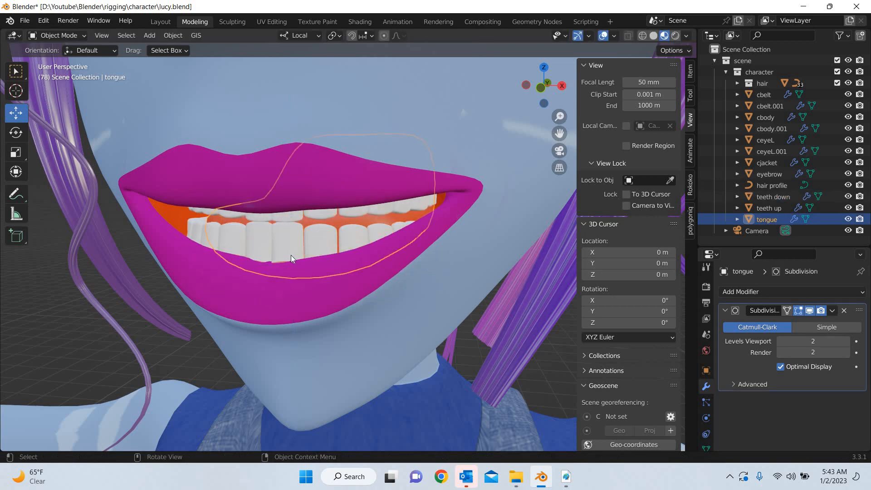
Examine the character's jacket, belt, legs and boot stitching, ending at the upper body
middle_drag(290, 255, 248, 263)
scroll(293, 254, down, 10)
shift+middle_drag(463, 390, 423, 286)
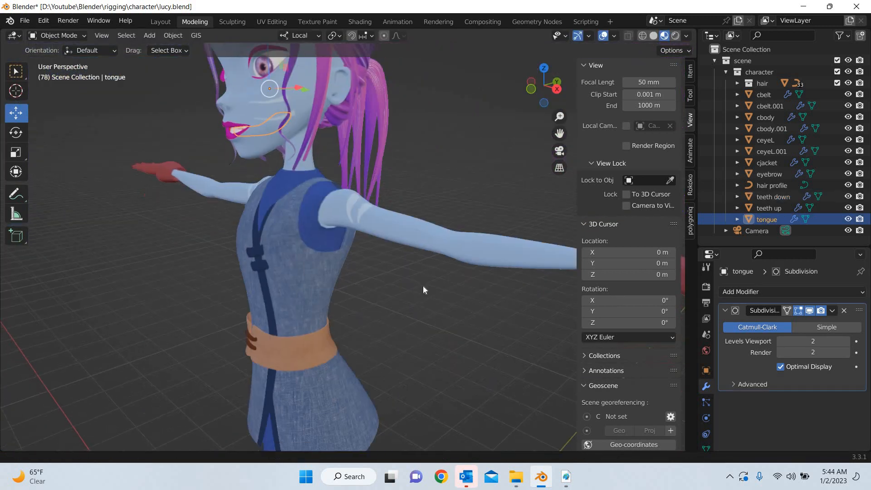
scroll(519, 278, down, 3)
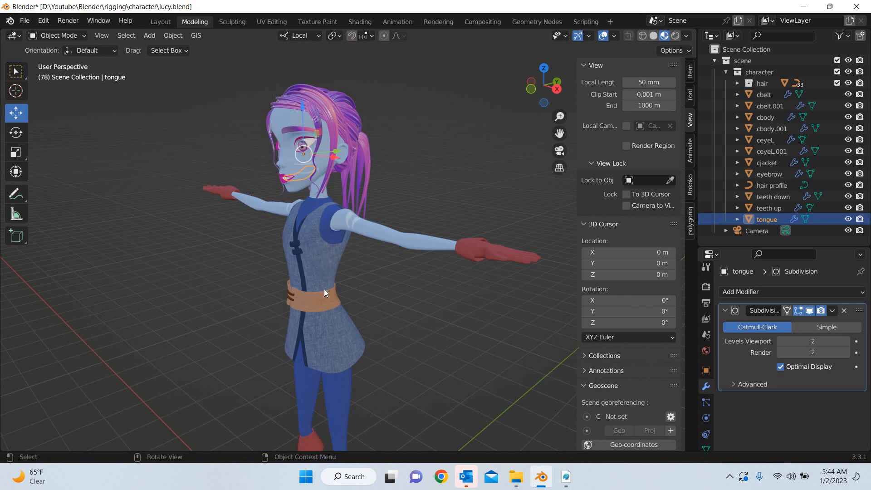
shift+middle_drag(343, 449, 328, 367)
shift+middle_drag(324, 278, 312, 111)
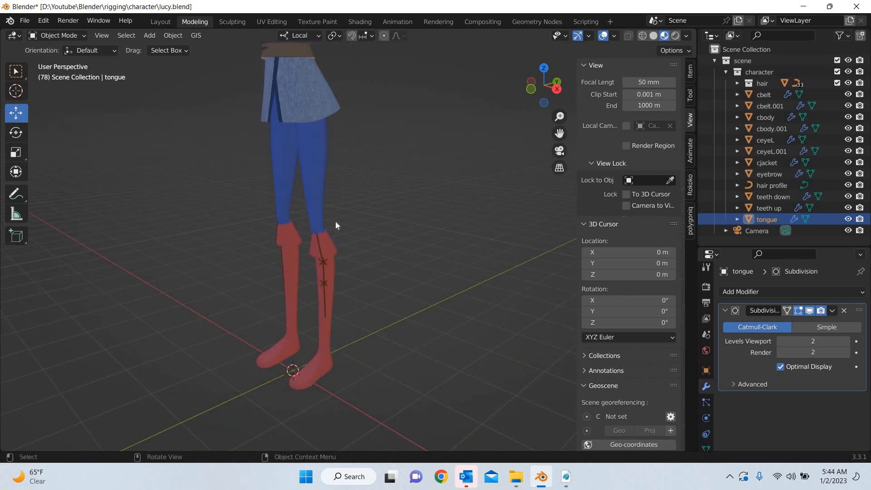
scroll(301, 312, up, 6)
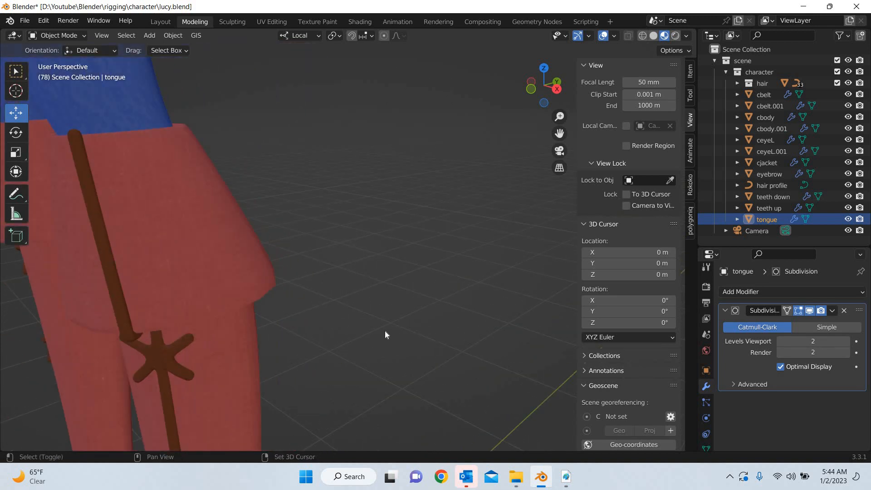
scroll(385, 331, down, 5)
scroll(327, 277, down, 3)
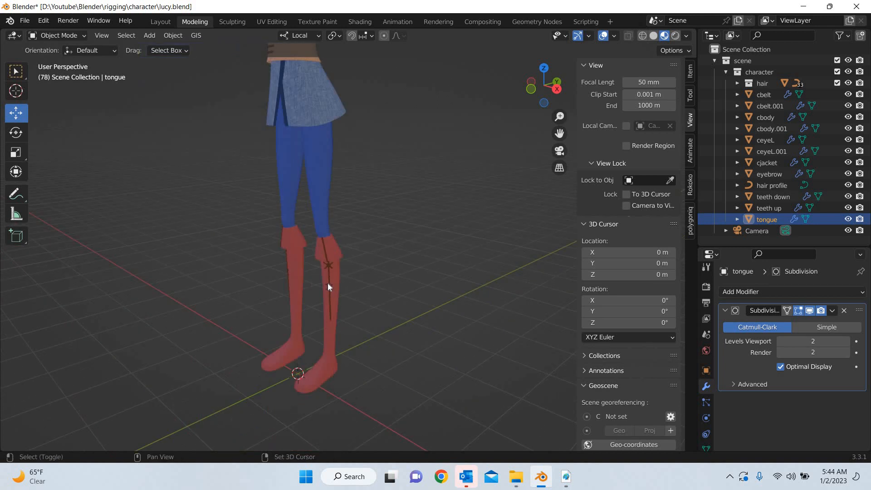
scroll(329, 285, up, 2)
scroll(237, 227, up, 5)
scroll(323, 191, down, 8)
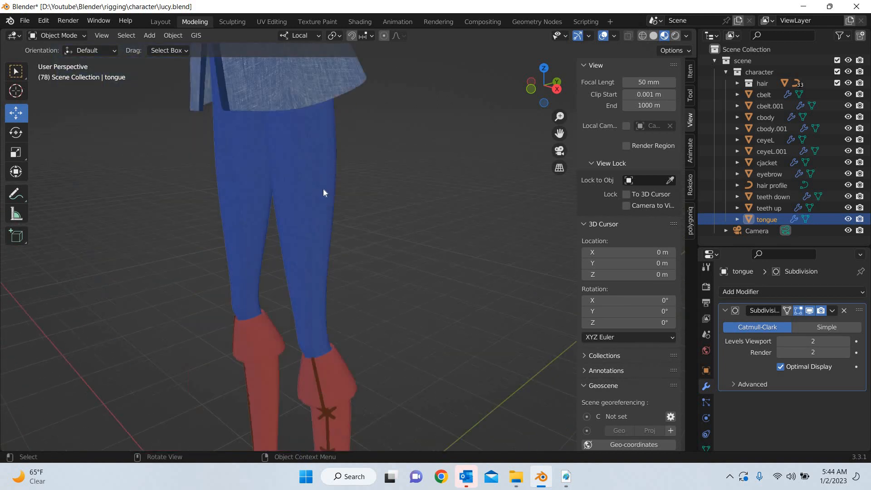
middle_drag(384, 291, 307, 286)
scroll(306, 371, up, 5)
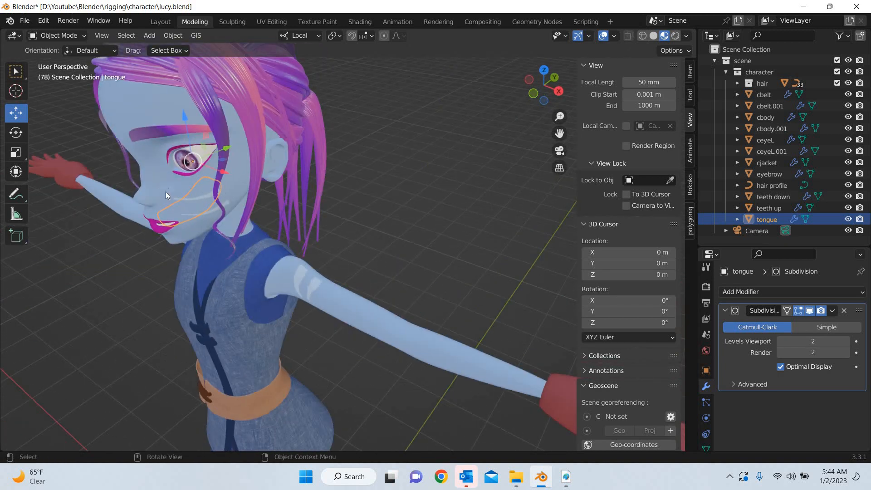
Deselect everything and view the whole character from the front
key(alt+a)
scroll(210, 277, down, 6)
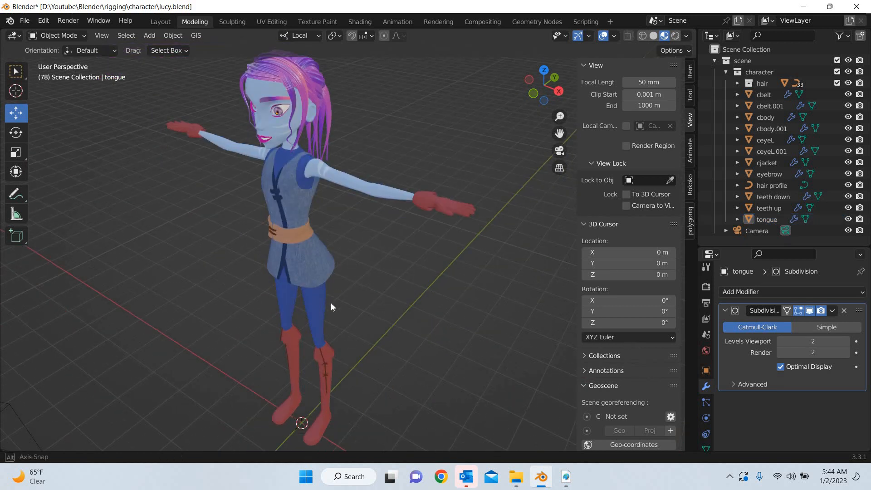
mouse_move(330, 304)
middle_down()
mouse_move(331, 311)
mouse_move(323, 300)
middle_up()
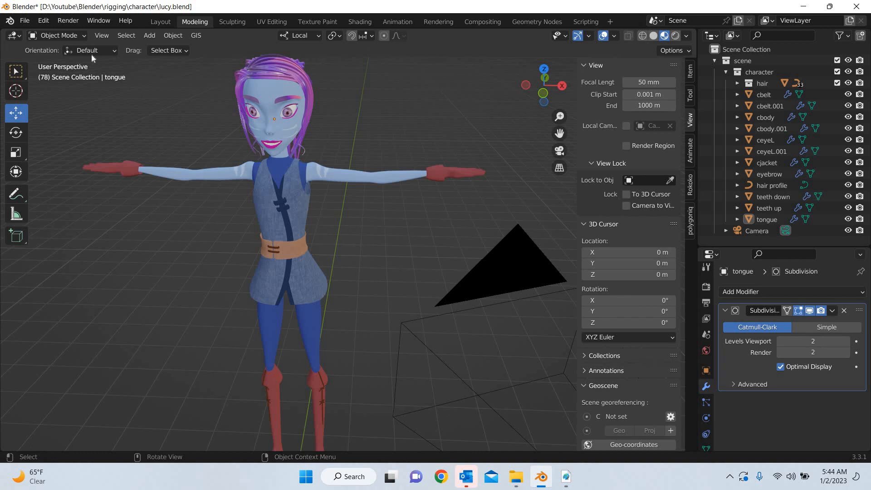
Start a new General file in place of the character scene
click(24, 20)
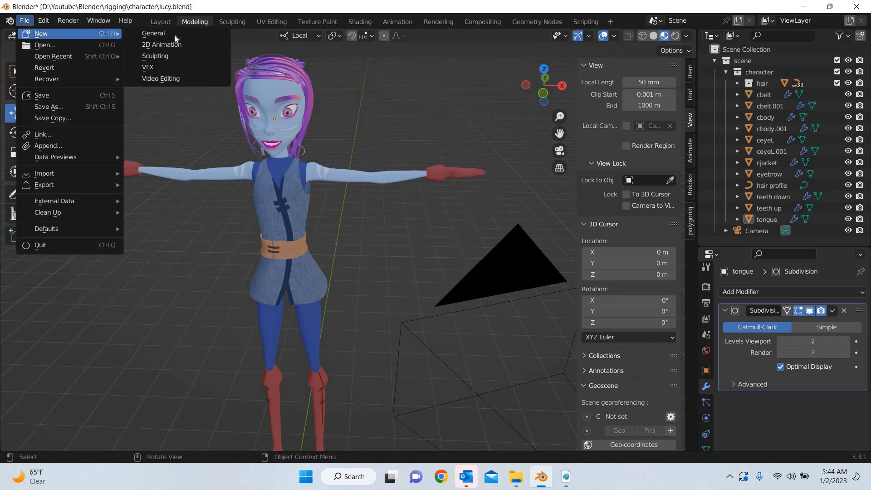
click(174, 33)
click(469, 259)
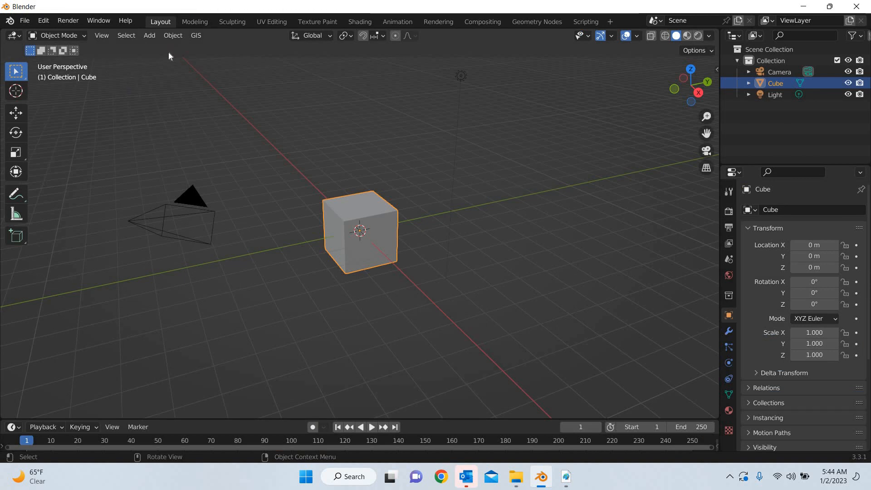
Add el-character-sheet.webp from the rigging bookmark's character folder as a reference image
click(150, 35)
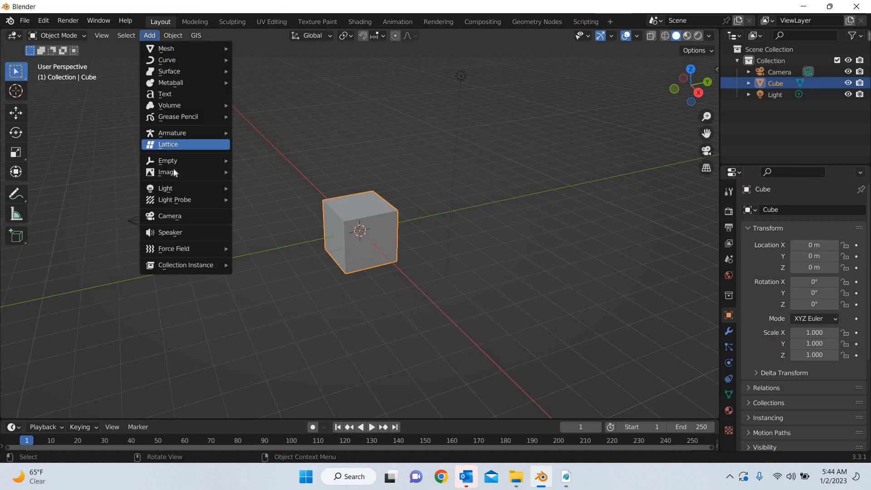
click(285, 175)
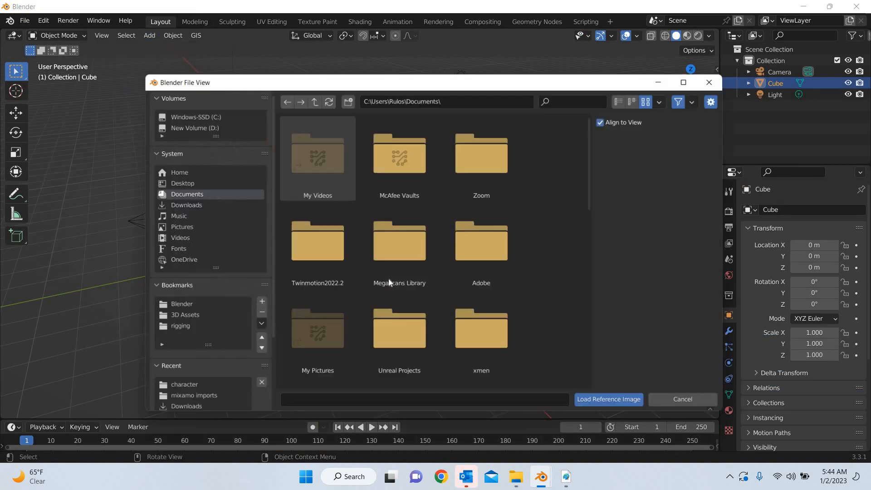
click(174, 329)
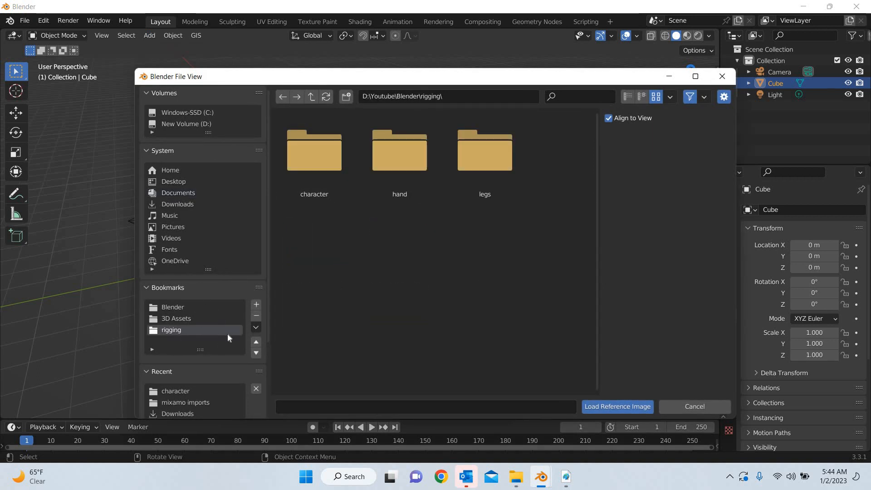
drag(321, 80, 284, 42)
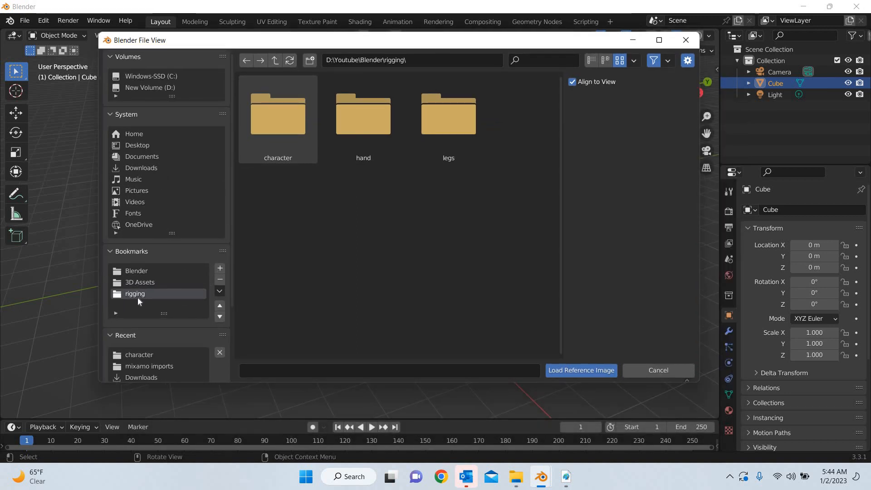
double_click(280, 128)
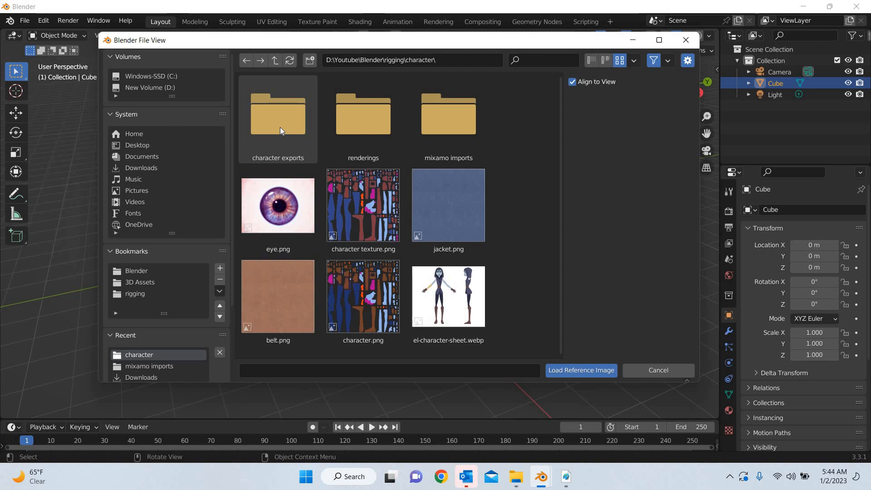
click(472, 313)
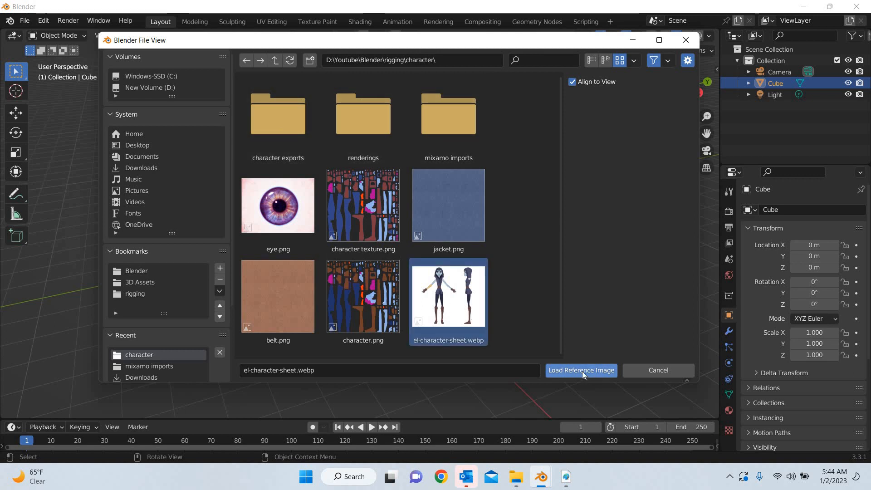
click(581, 371)
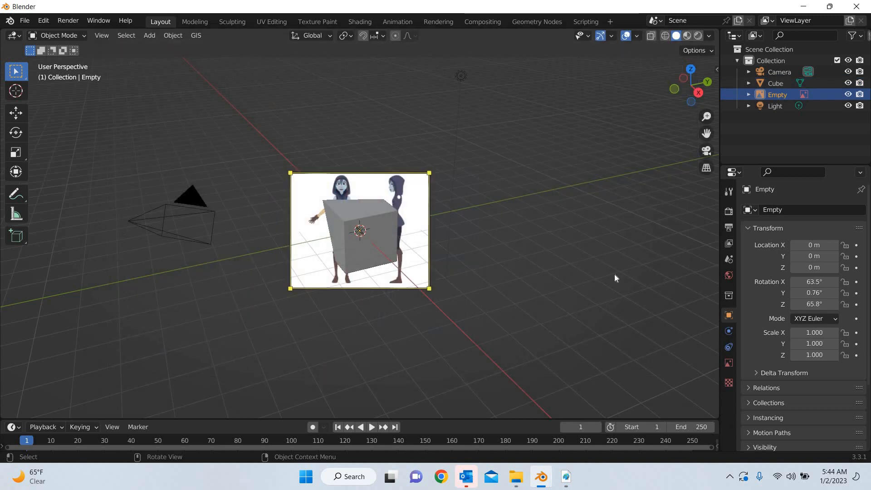
Set the reference image's X, Y and Z rotation to 0° so it lies flat
key(n)
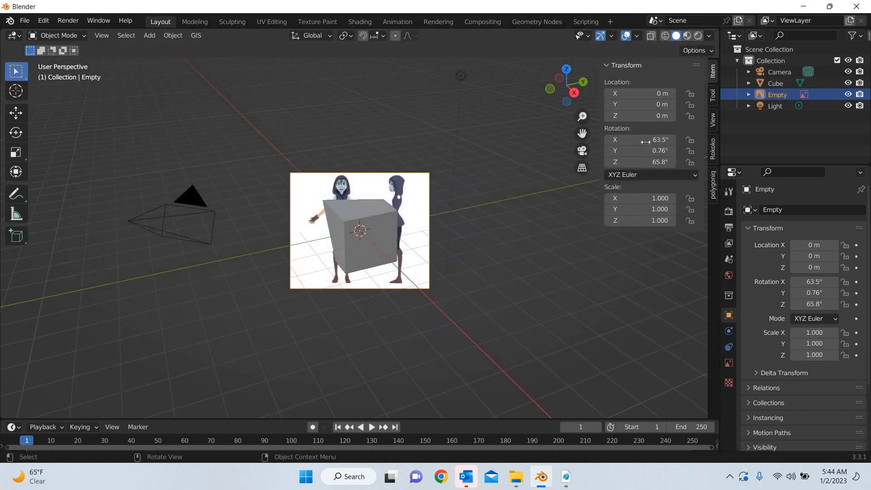
drag(640, 140, 640, 163)
text(0)
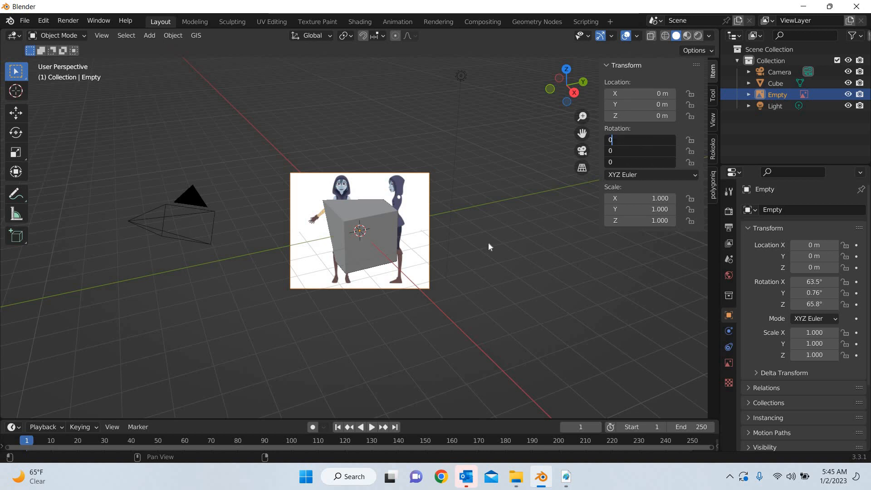
key(Return)
Move the default cube along the X axis to about -6.74 m, clear of the reference image
click(376, 227)
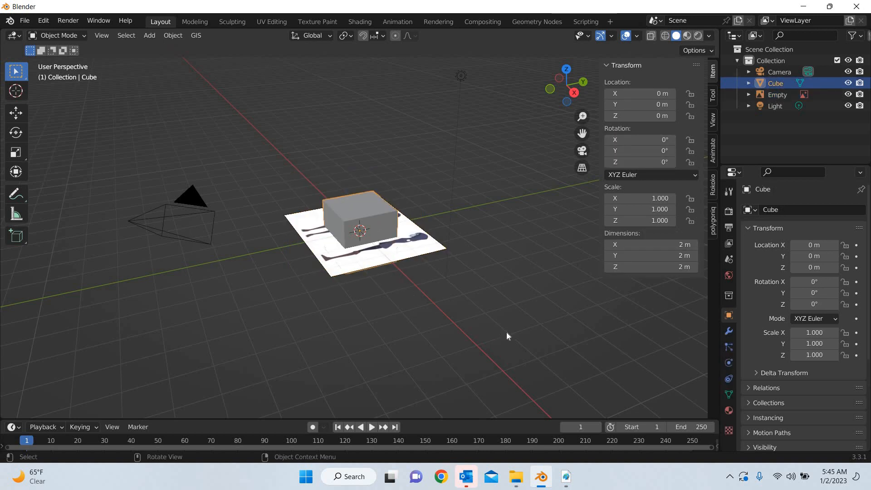
middle_drag(382, 244, 13, 167)
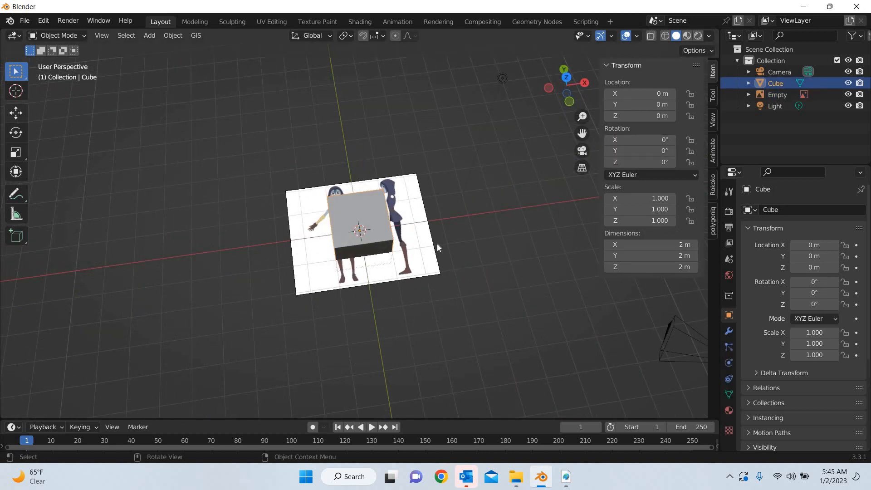
click(15, 113)
drag(409, 225, 219, 227)
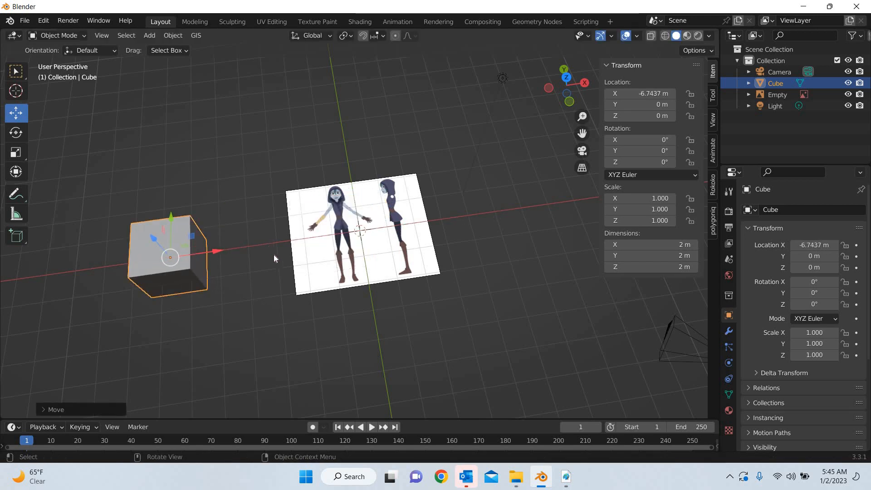
Switch to the top orthographic view, frame the character sheet and deselect the cube
key(KP_7)
scroll(404, 302, up, 6)
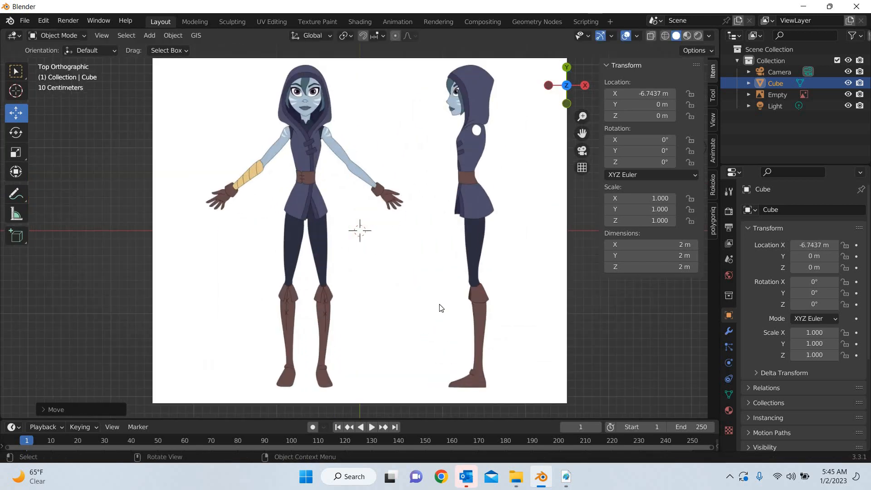
ctrl+scroll(408, 312, down, 3)
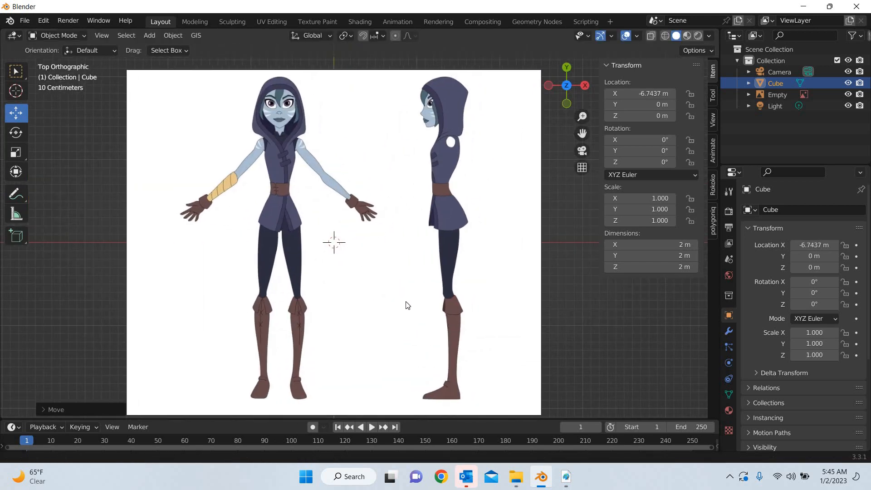
click(593, 334)
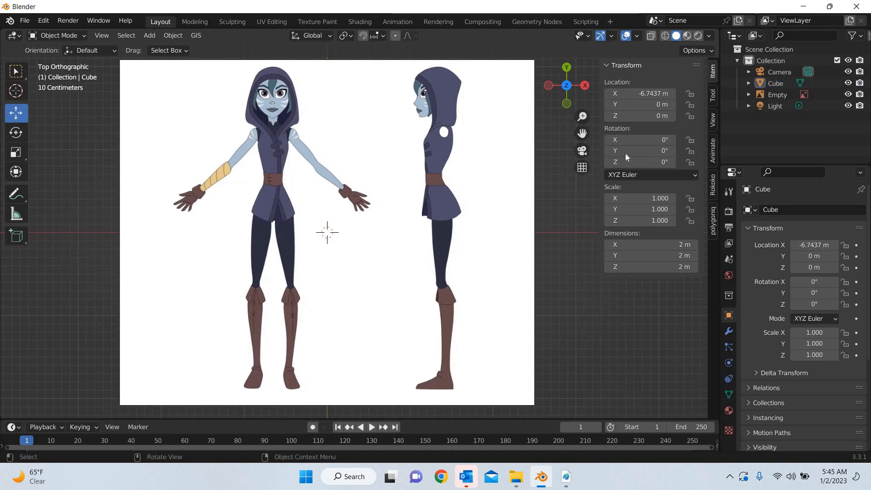
click(626, 36)
key(alt+shift+z)
click(600, 36)
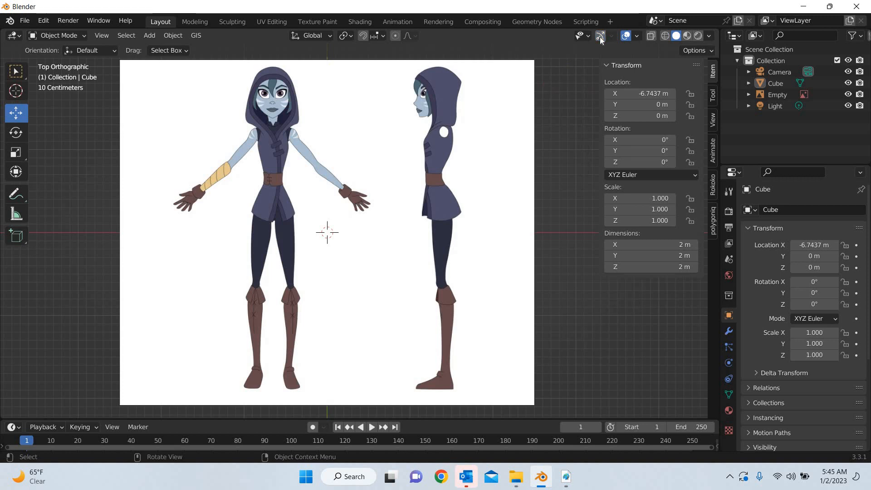
key(ctrl+grave)
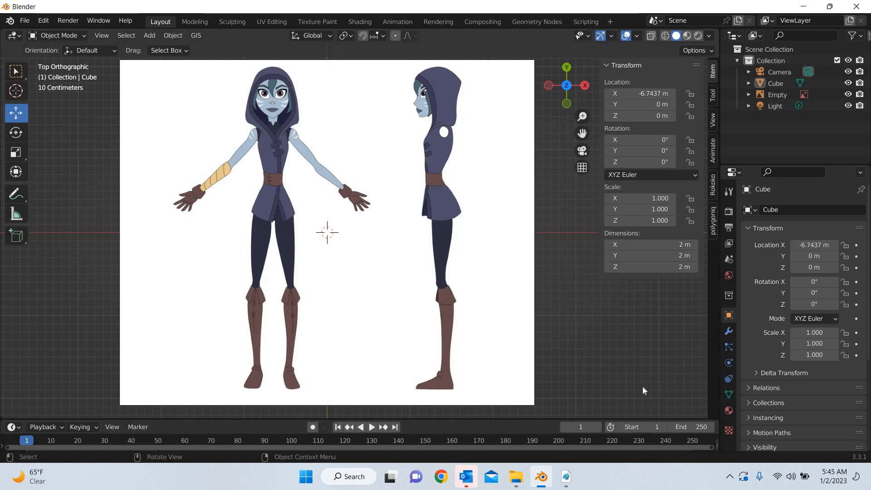
Select the character sheet image and set its X rotation to 90° so it stands upright in the front view
middle_drag(546, 373, 383, 232)
click(384, 233)
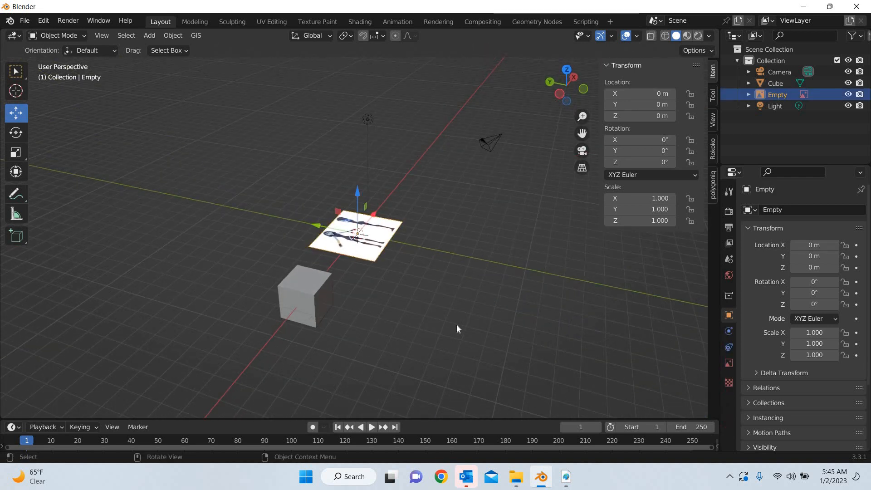
key(KP_1)
key(KP_Decimal)
click(21, 137)
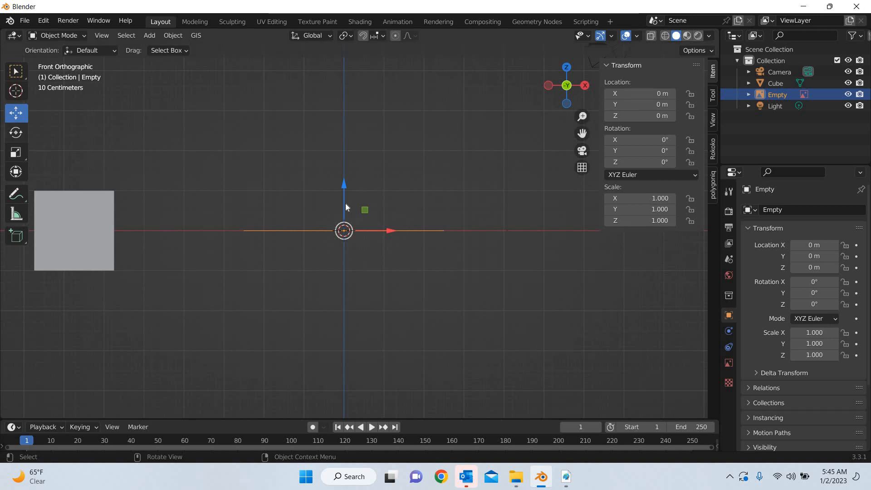
drag(344, 222, 347, 235)
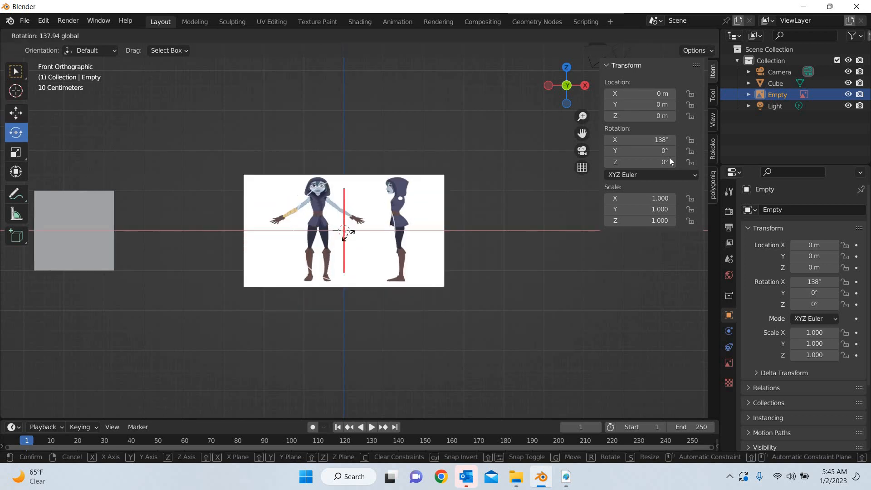
click(653, 141)
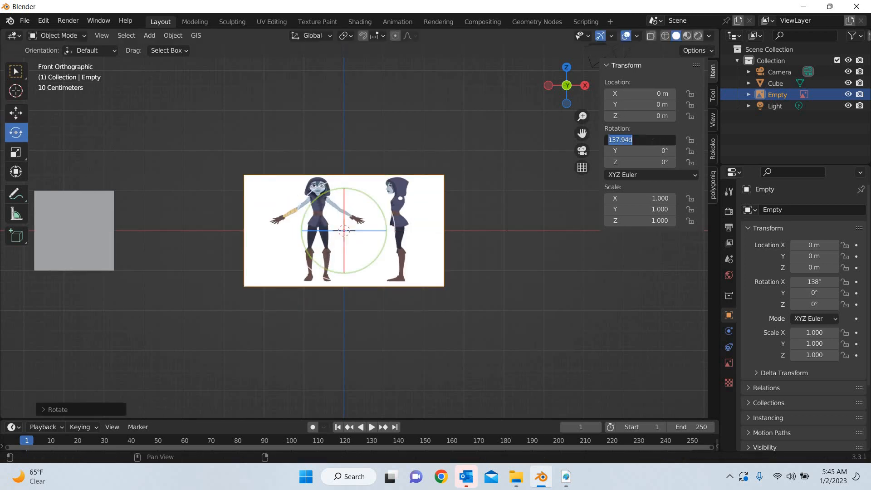
text(90)
key(Return)
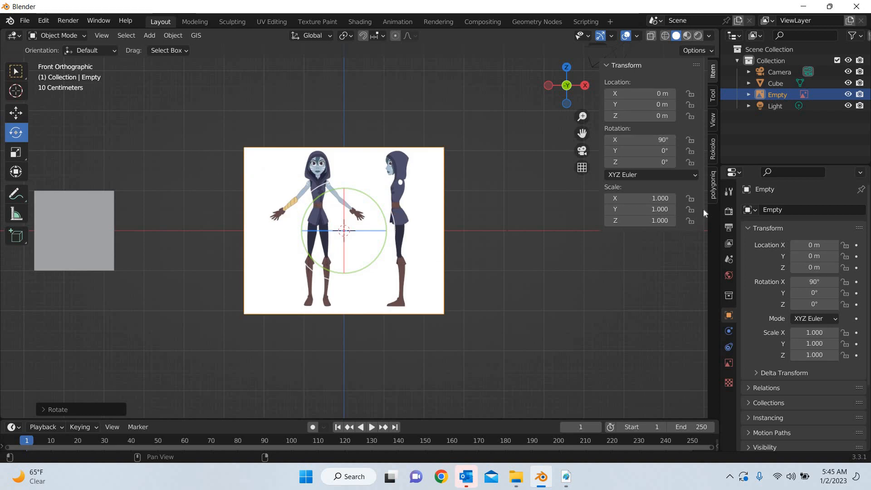
Set the reference image's X, Y and Z scale to 2
drag(655, 197, 655, 220)
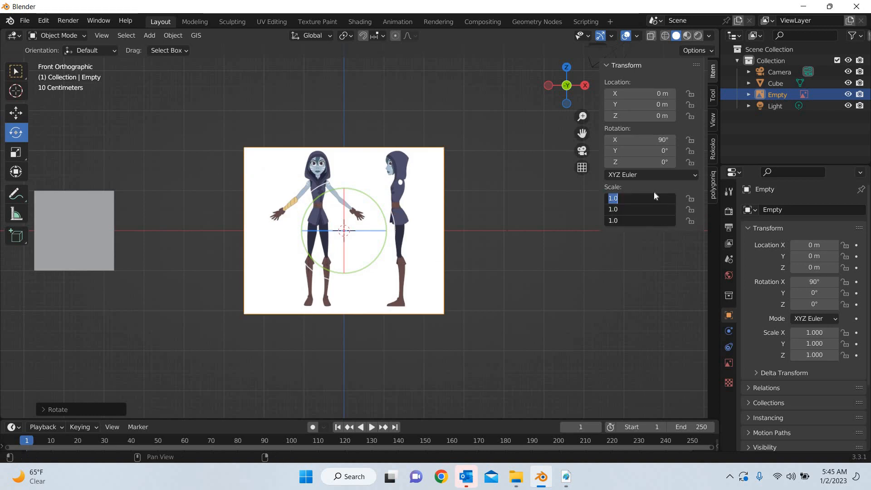
text(2)
key(Return)
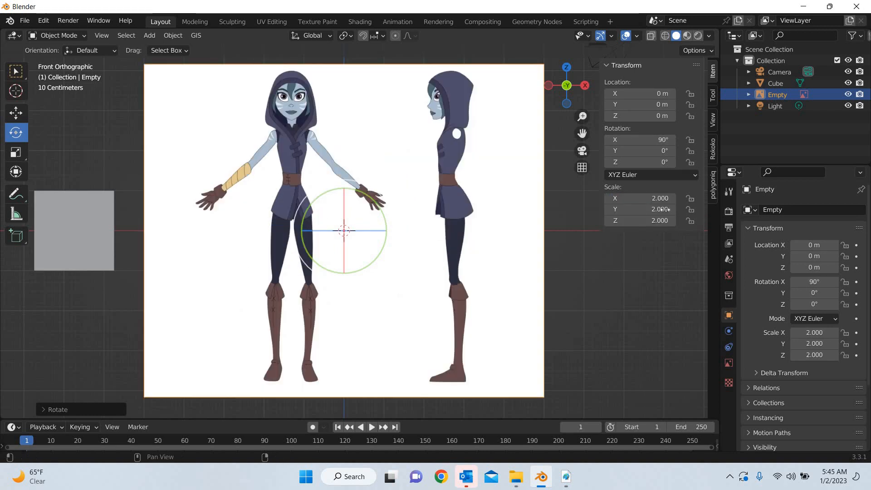
Raise the reference image along the Z axis to about 3.86 m so the figures' feet stand at ground level
click(16, 113)
drag(345, 183, 356, 411)
drag(468, 410, 469, 410)
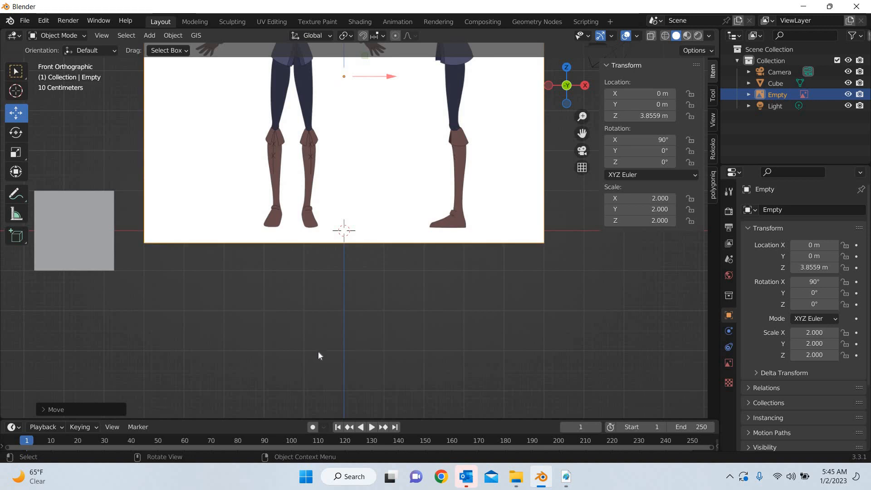
scroll(317, 352, down, 5)
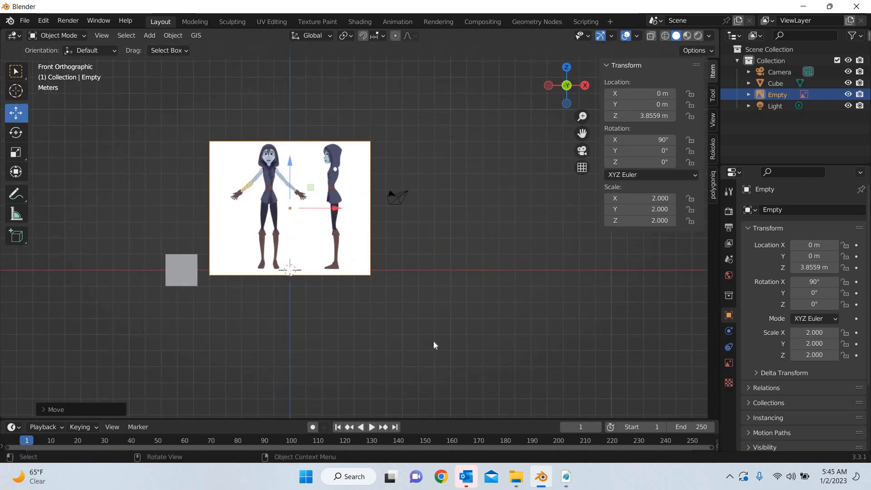
scroll(434, 341, up, 4)
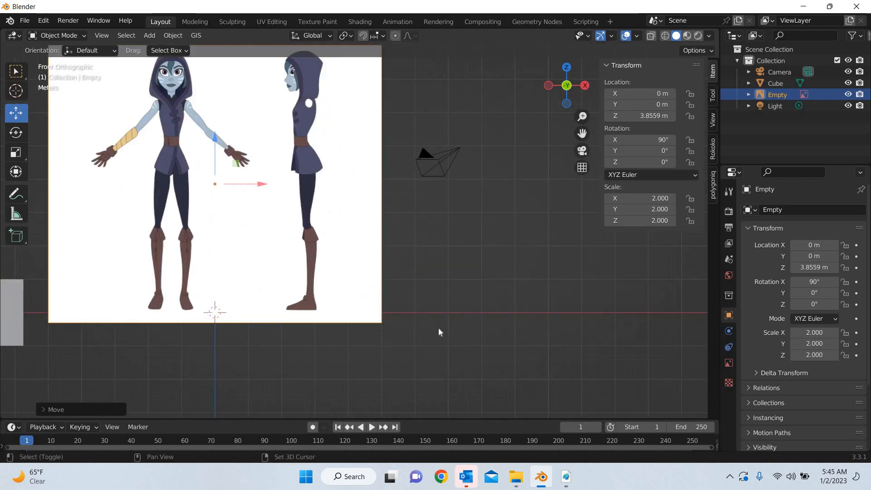
shift+middle_drag(438, 328, 577, 380)
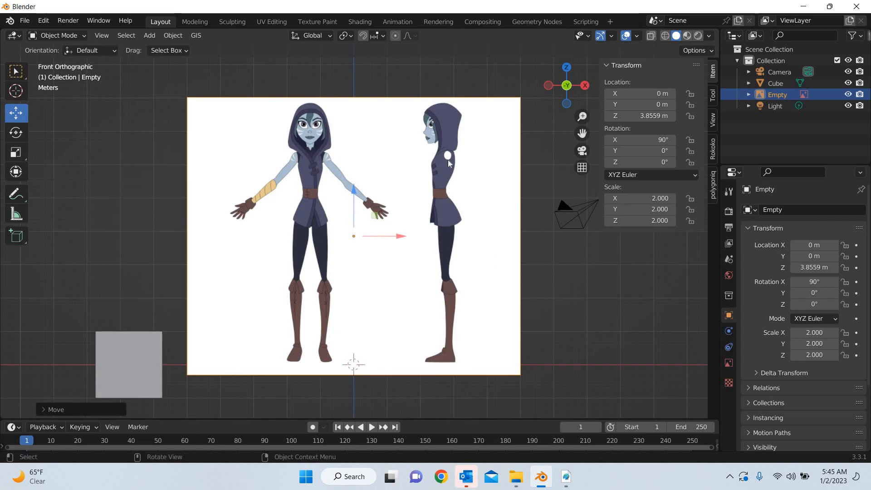
Move the reference image back along the Y axis to about 5.44 m
middle_drag(411, 357, 429, 201)
key(g)
key(y)
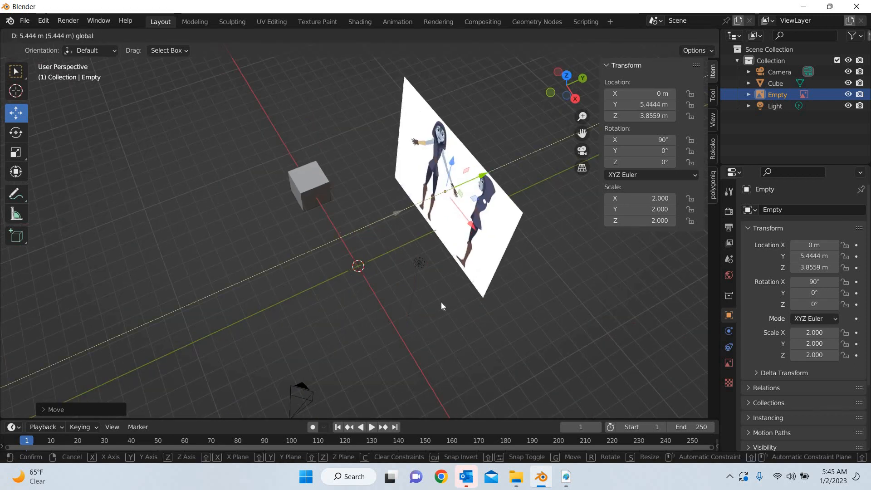
click(445, 313)
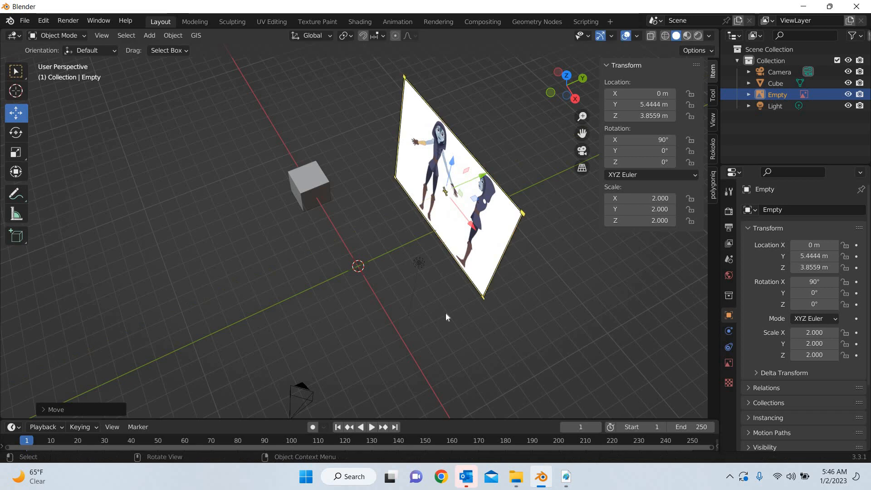
Rename the reference image's Empty object as "front reference"
double_click(778, 94)
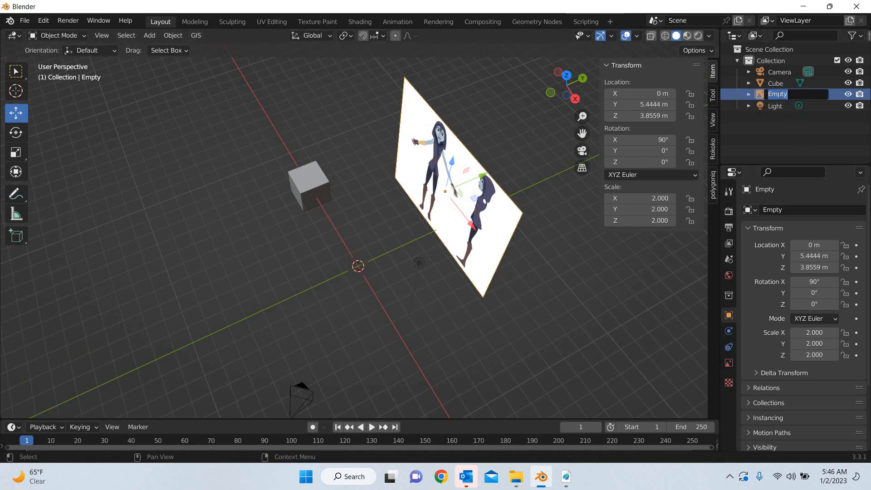
text(front)
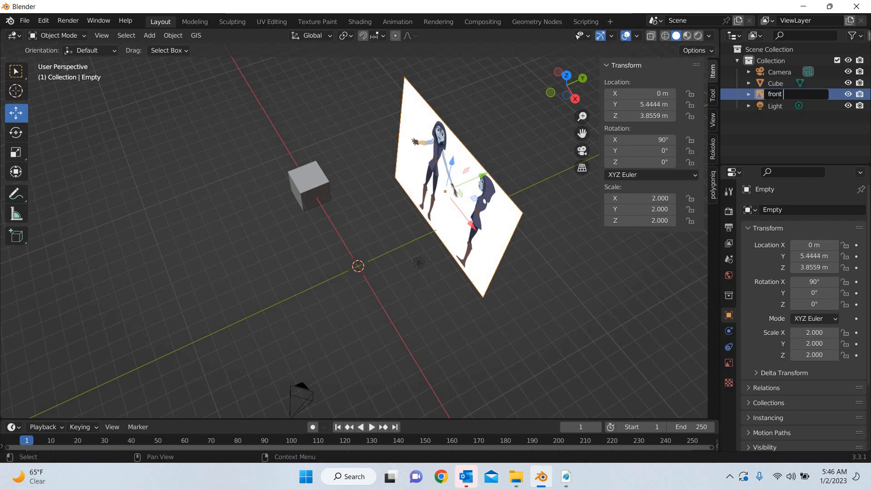
text( view)
key(Return)
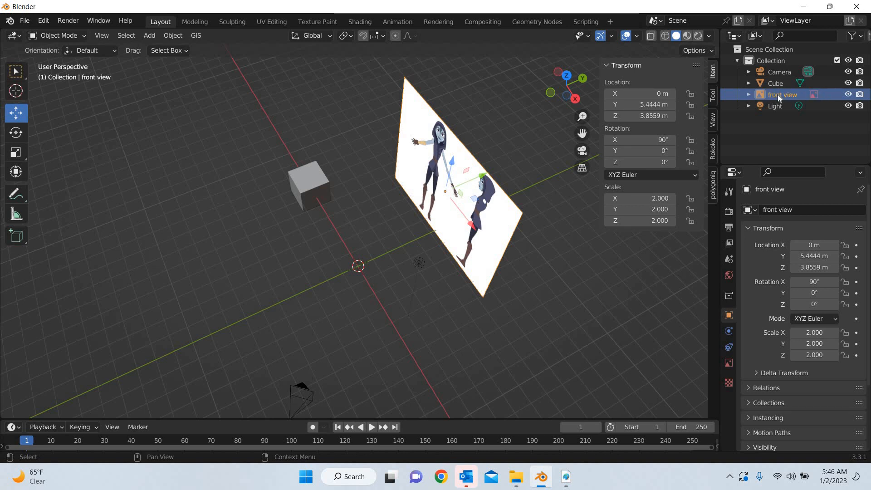
right_click(775, 94)
click(801, 96)
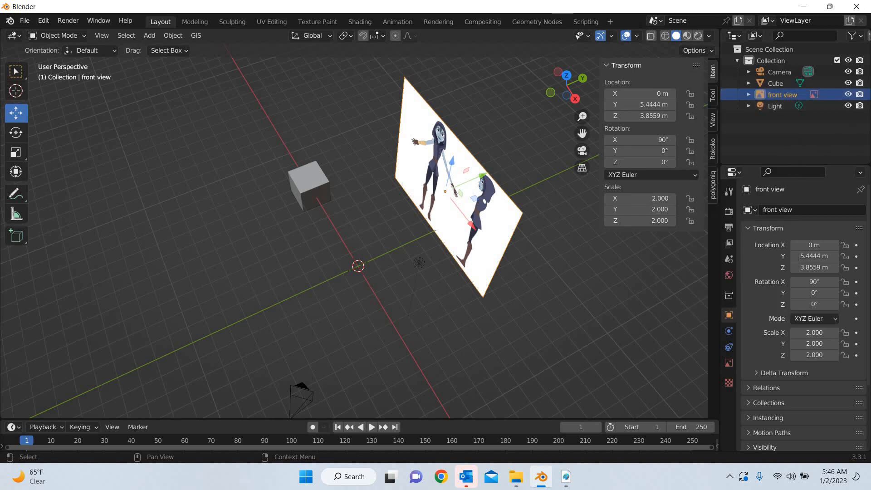
double_click(802, 96)
click(806, 96)
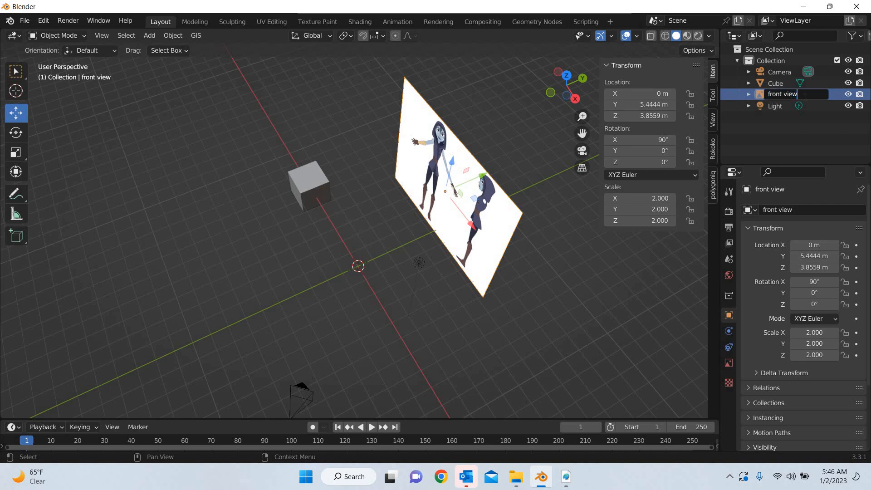
text(reference)
key(Return)
Duplicate the front reference in place and set the copy's Z rotation to 90°
key(shift+d)
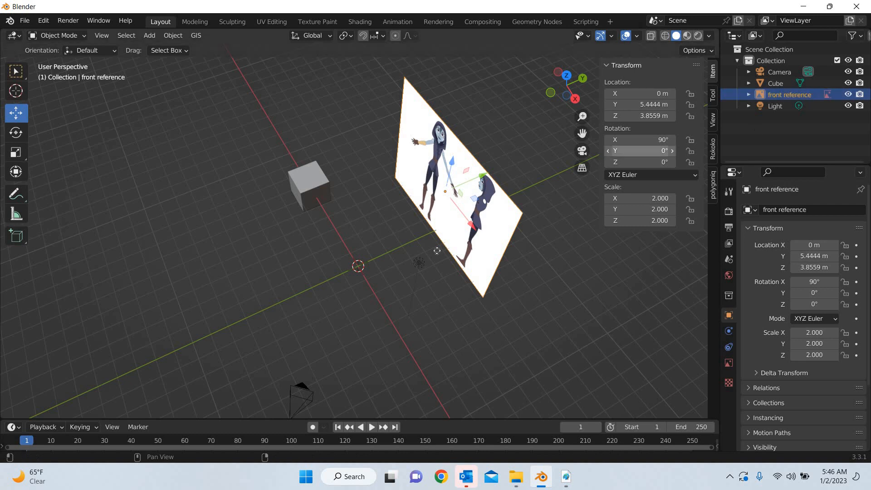
key(Escape)
click(16, 132)
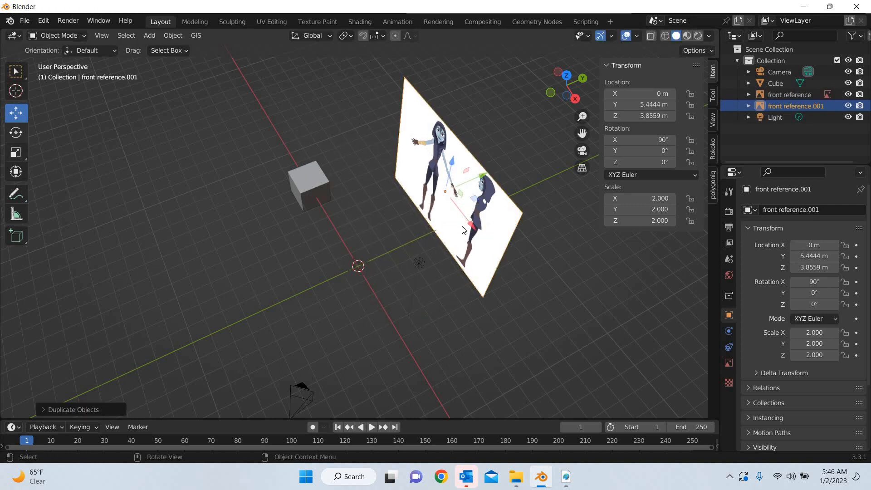
drag(460, 226, 496, 218)
click(647, 162)
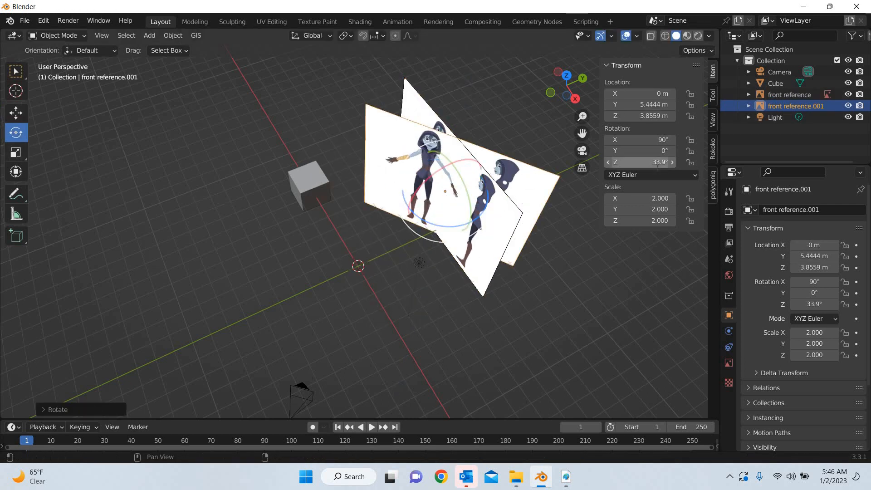
text(90)
key(Return)
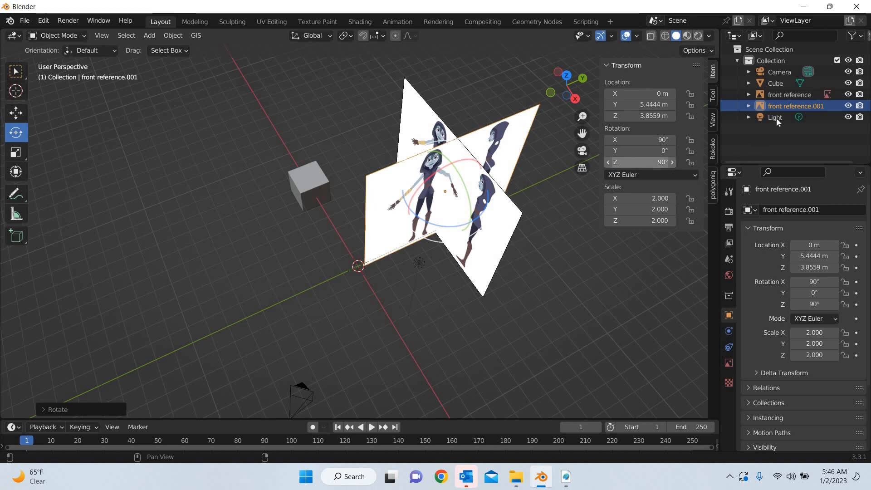
Rename the rotated copy of the reference image as "left reference"
key(F2)
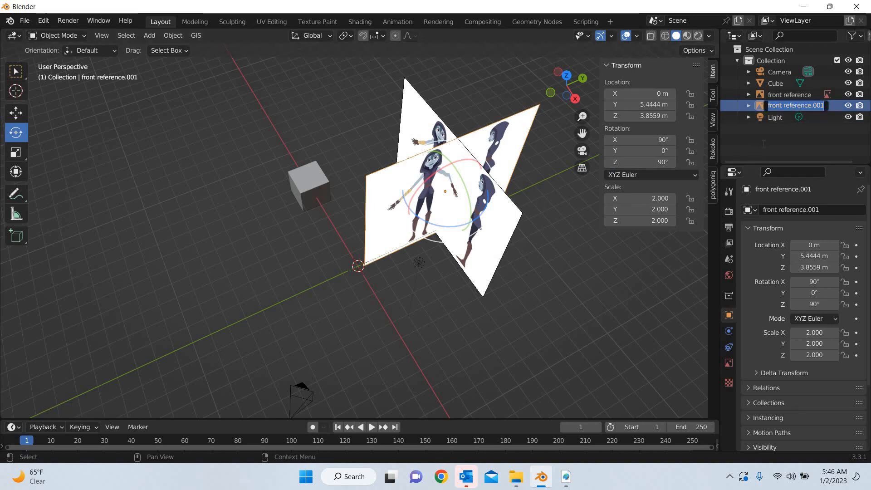
text(left re)
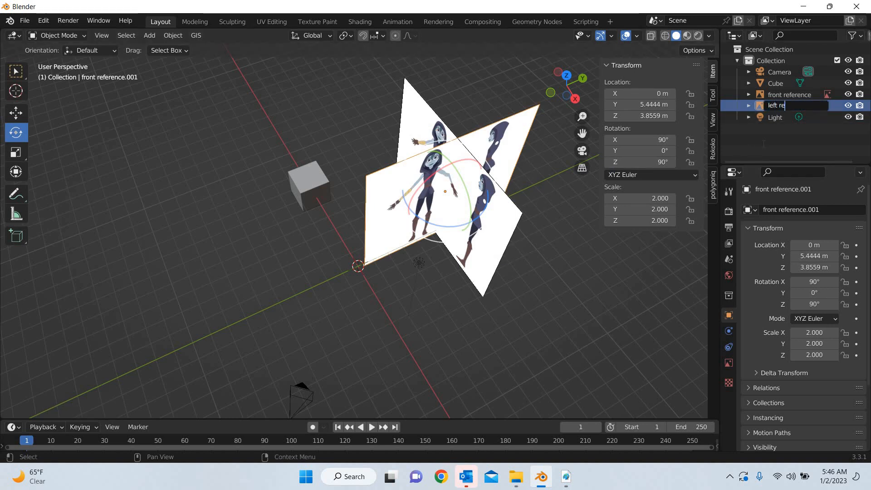
text(ference)
key(Return)
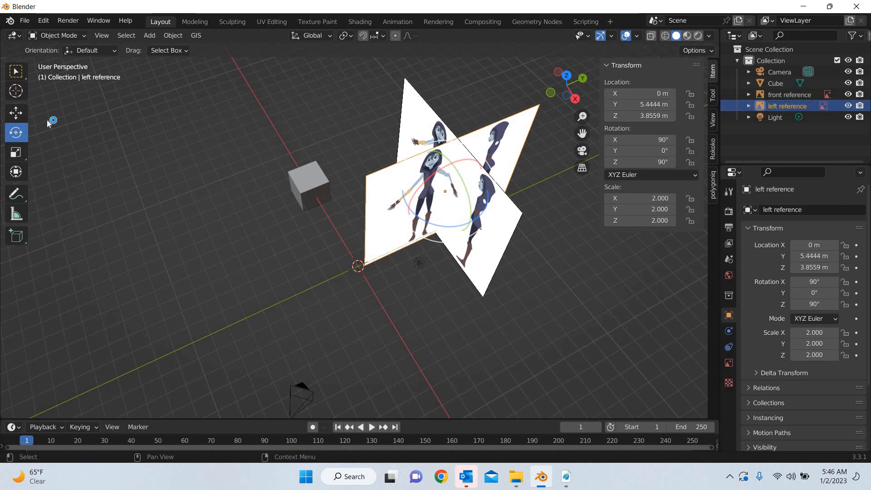
In the front view, move the cube to about X 0.03 m and Z 5.55 m, between the two figures
click(24, 116)
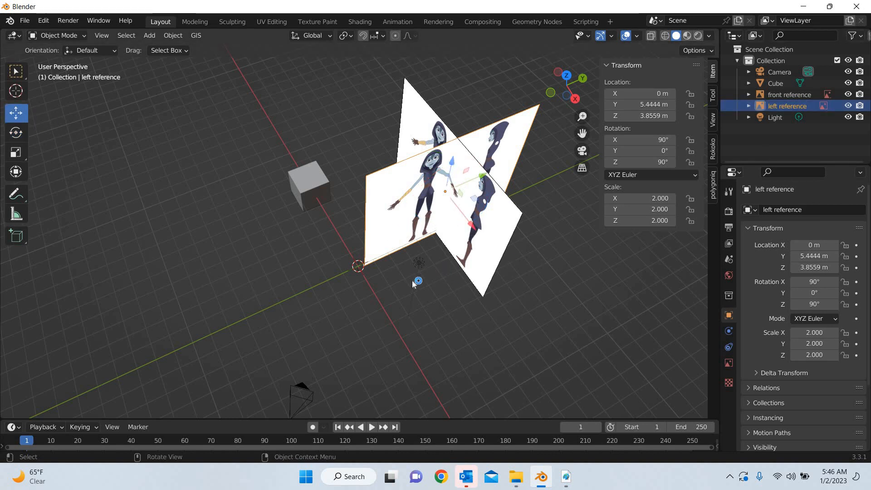
key(KP_1)
click(245, 291)
drag(249, 290, 419, 198)
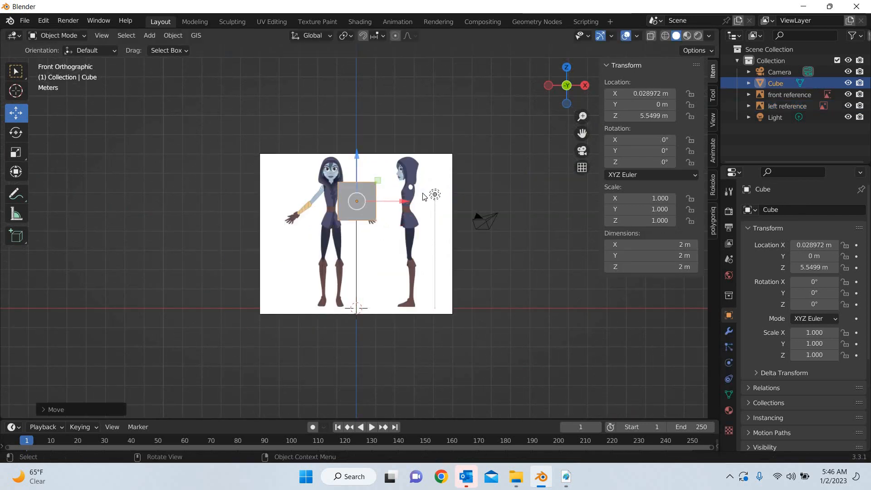
In the right view, move the left reference along Y to about -2.83 m so its side-view figure lines up with the cube
key(KP_3)
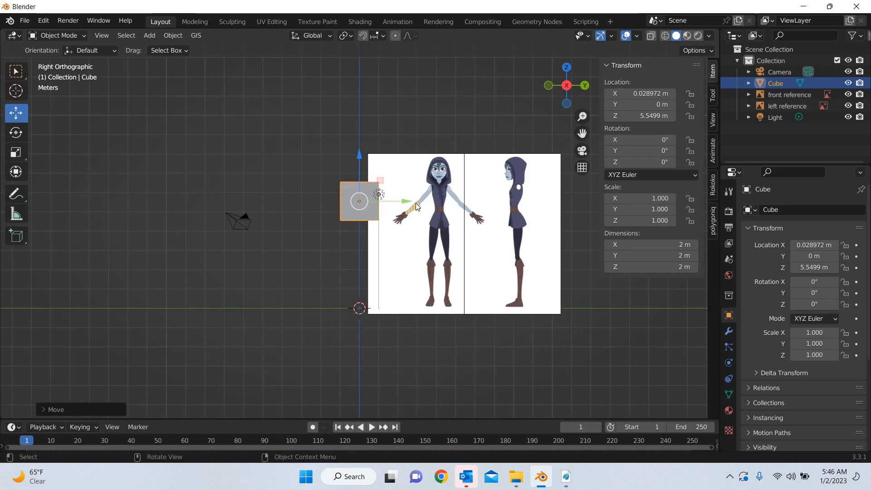
click(497, 233)
drag(497, 234, 376, 297)
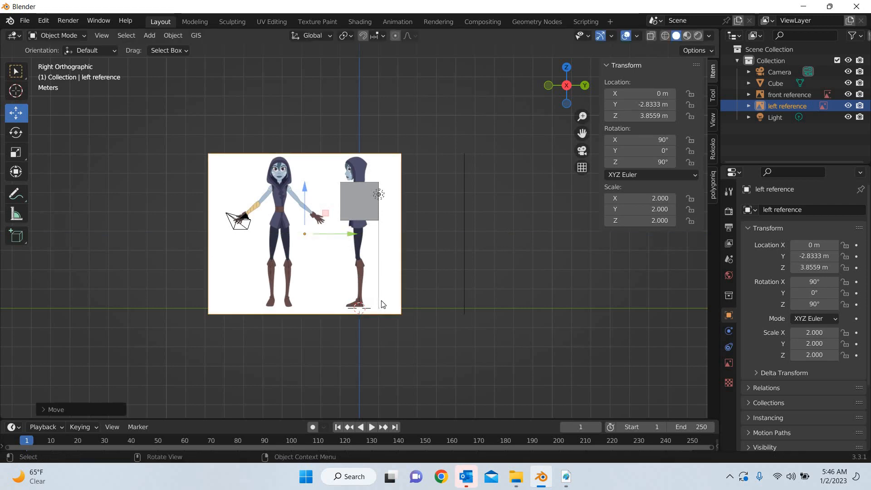
Move the left reference along the X axis to about -7.79 m, clear of the cube
middle_drag(449, 358, 331, 298)
middle_drag(379, 293, 378, 294)
drag(370, 287, 243, 238)
click(487, 283)
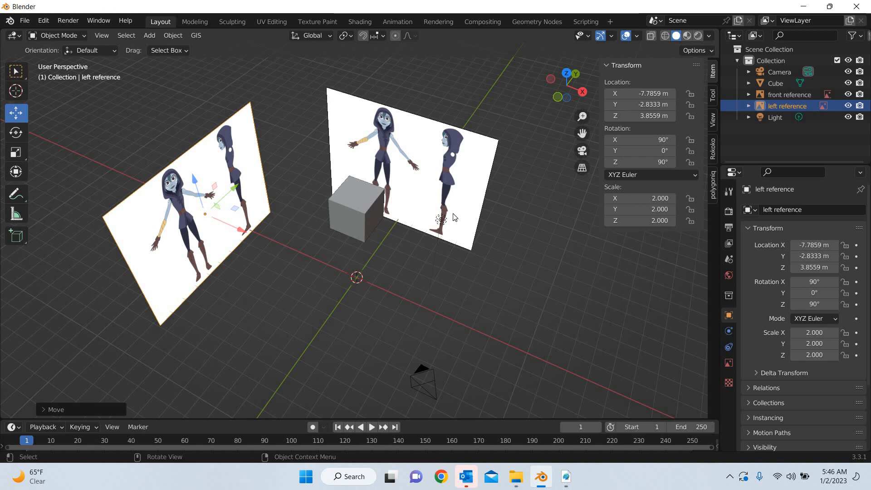
Duplicate the front reference image and move the copy along the Y axis to about -1.68 m
click(475, 263)
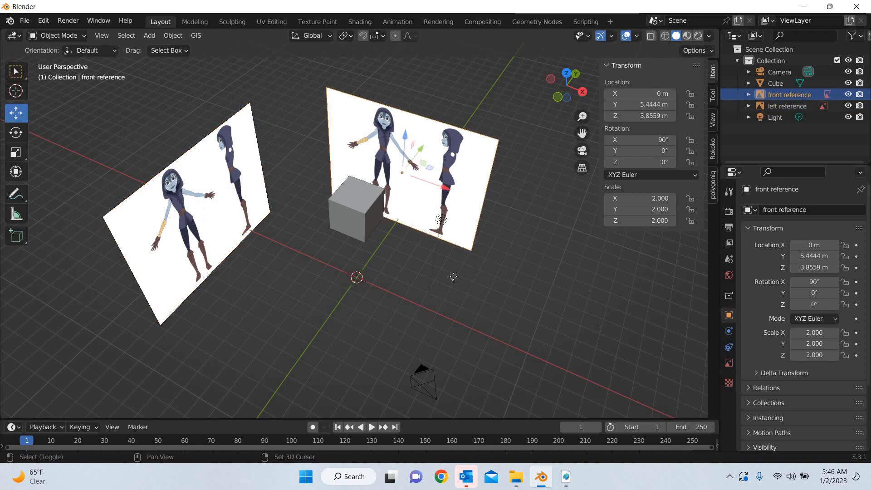
key(shift+d)
right_click(422, 150)
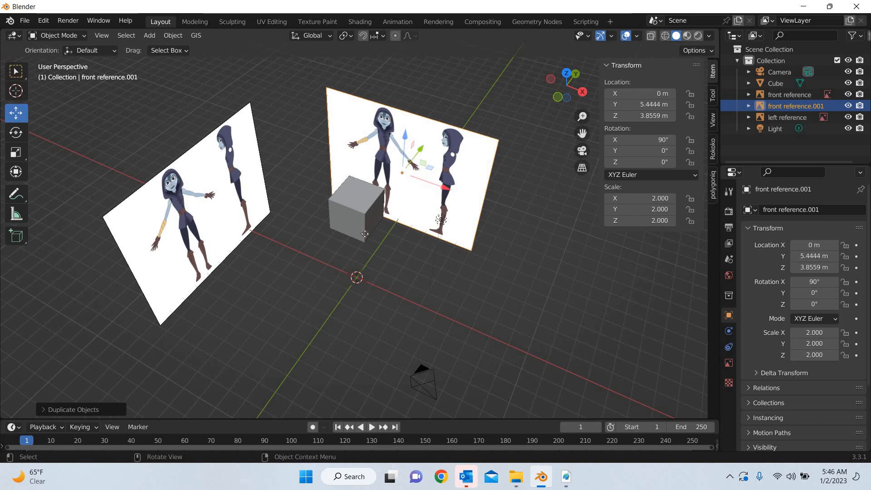
drag(422, 151, 15, 139)
Rotate the duplicated reference about the X axis so it lies flat, with its X rotation set to 0°
click(15, 138)
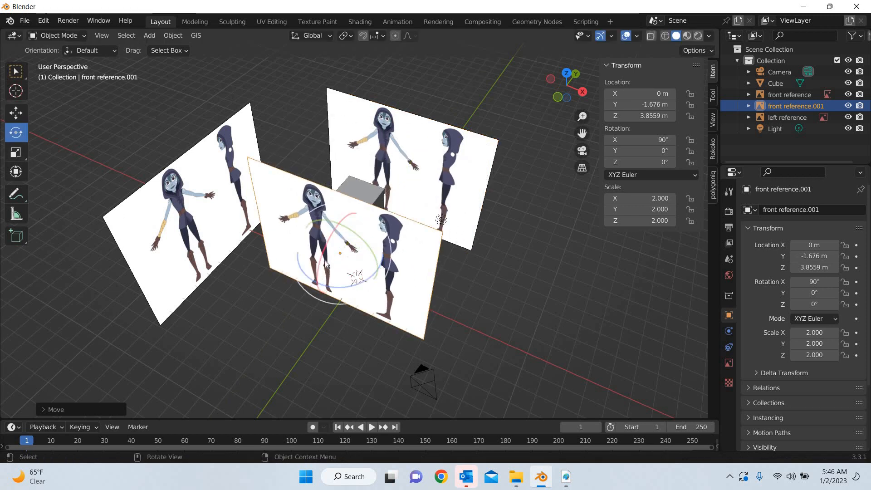
drag(322, 260, 332, 224)
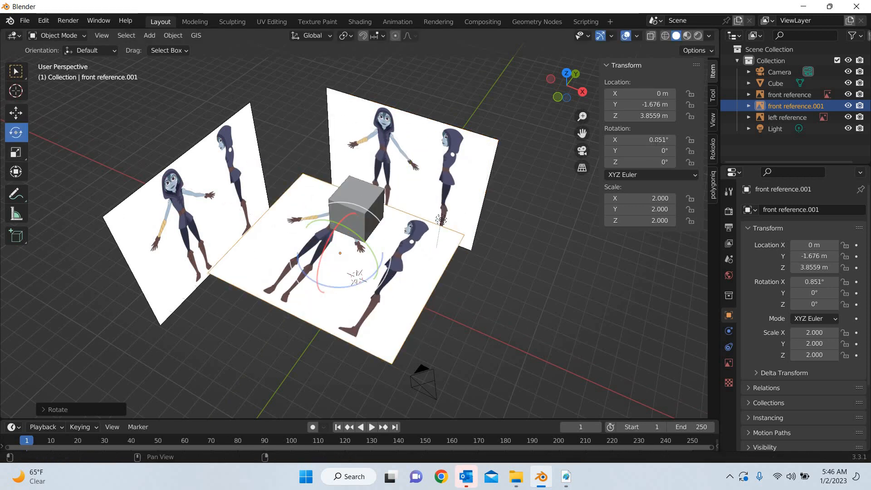
double_click(654, 139)
text(0)
key(Return)
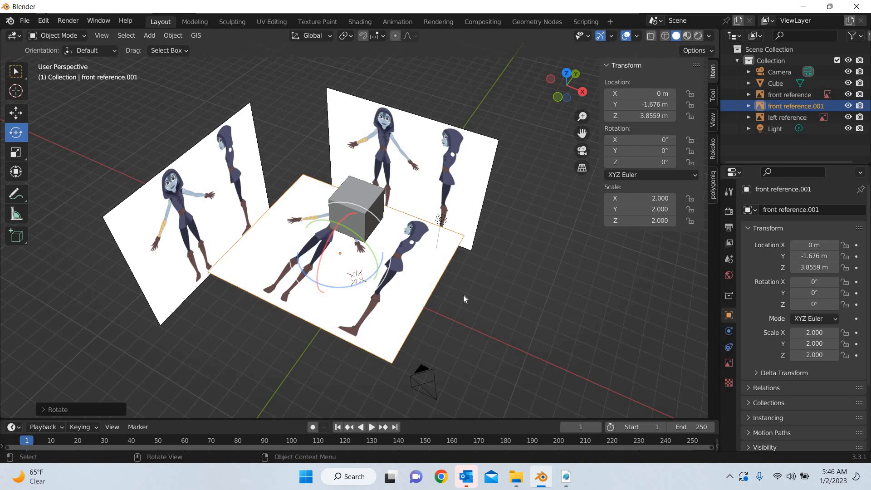
In the top view, rotate the flat reference copy about the Z axis and set its Z rotation to 45°
key(KP_7)
scroll(445, 300, up, 5)
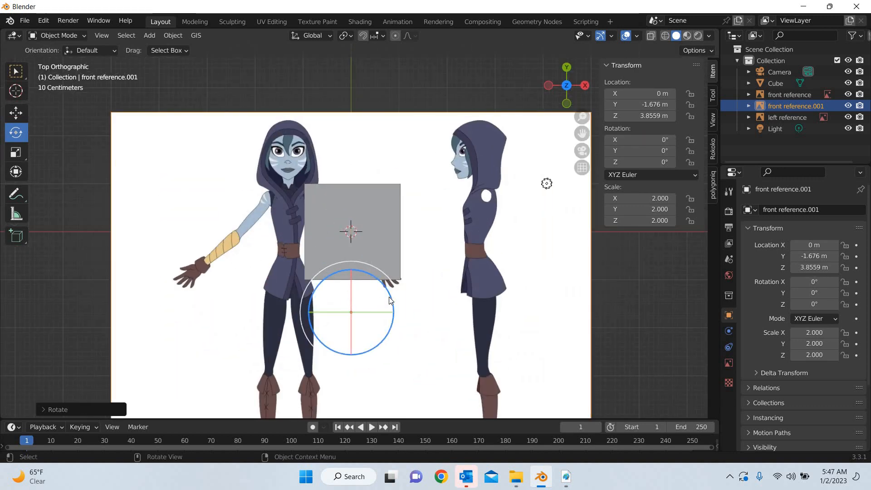
drag(389, 296, 367, 237)
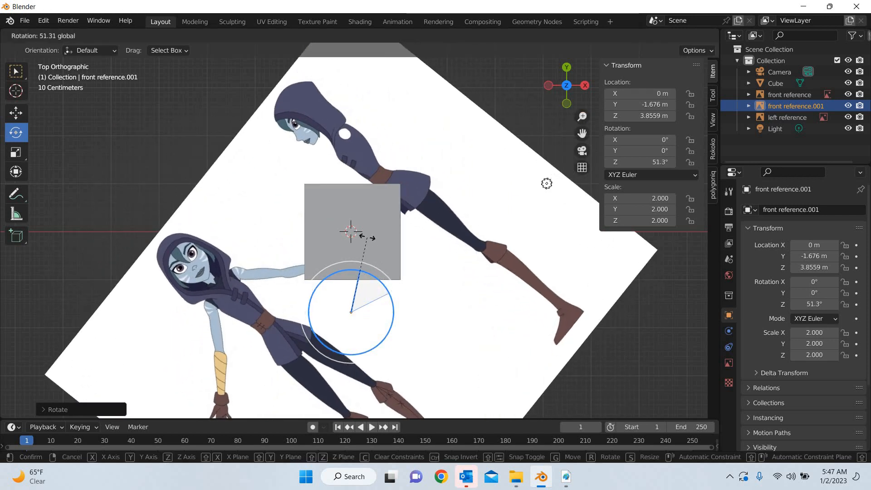
double_click(640, 161)
text(45)
key(Return)
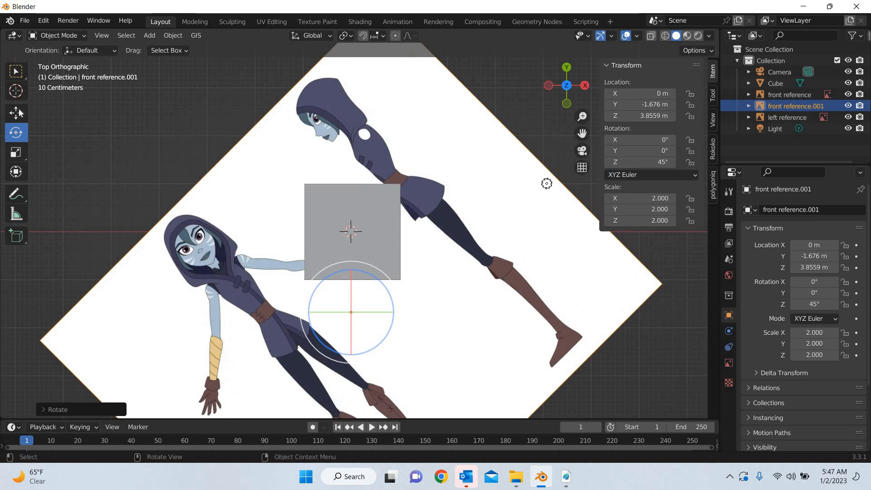
Move the flat reference copy to about X 0.80 m and Y -1.02 m, and lower it to about Z 0.02 m
key(g)
drag(352, 285, 352, 254)
drag(395, 281, 436, 281)
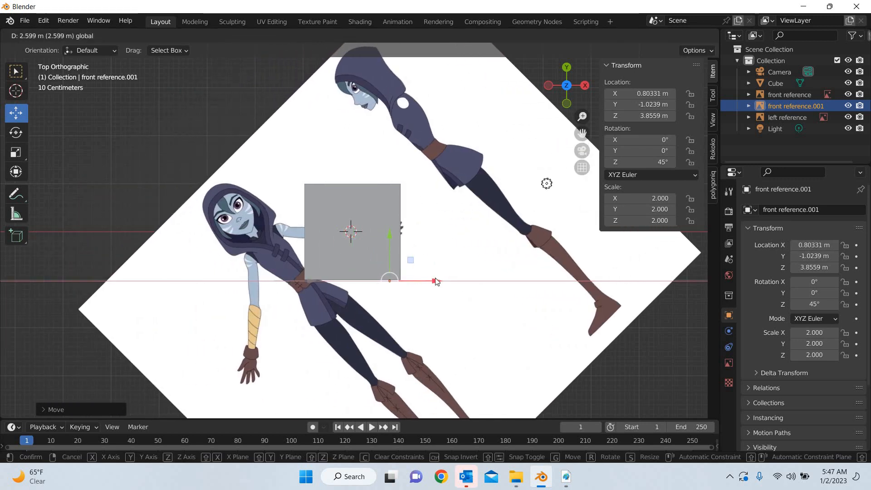
drag(294, 222, 295, 224)
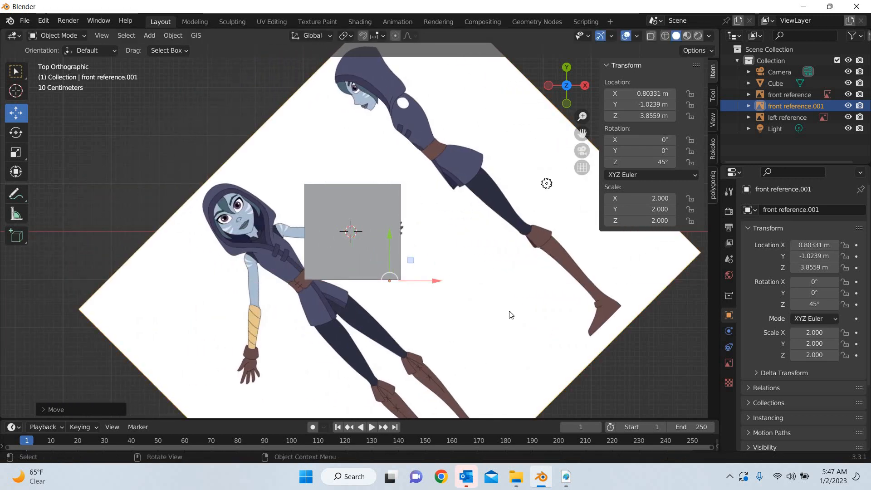
key(KP_1)
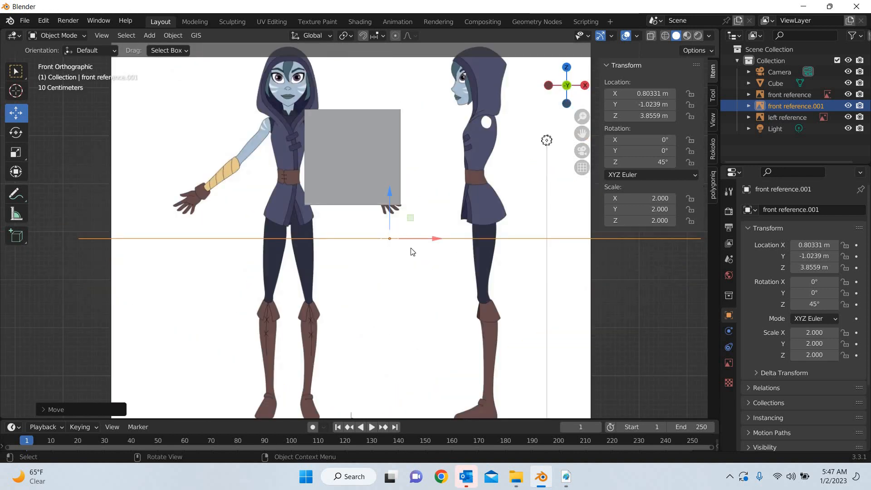
scroll(377, 189, down, 3)
mouse_move(377, 189)
mouse_down()
mouse_move(398, 282)
mouse_move(360, 192)
mouse_up()
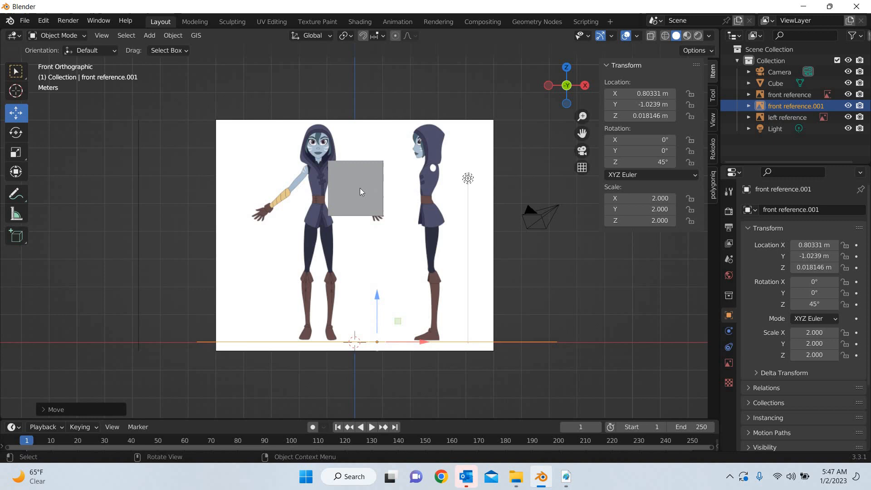
Rename the cube object as "hand L"
click(760, 83)
double_click(771, 82)
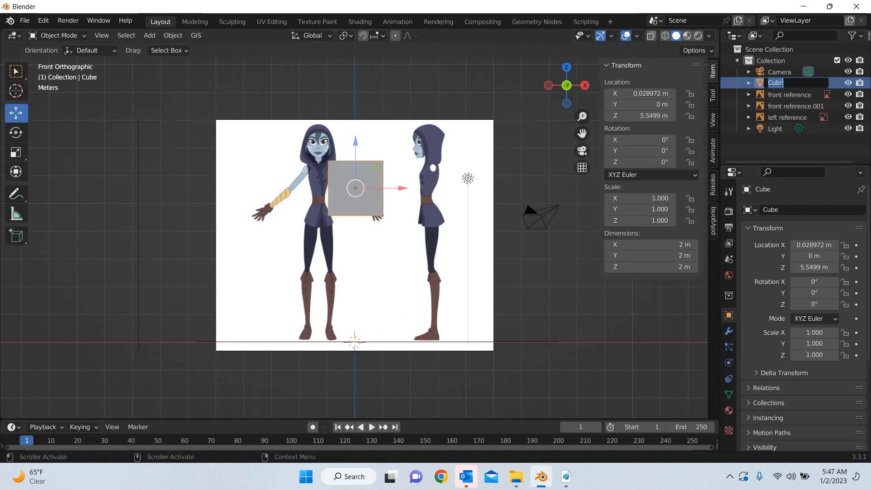
text(hand)
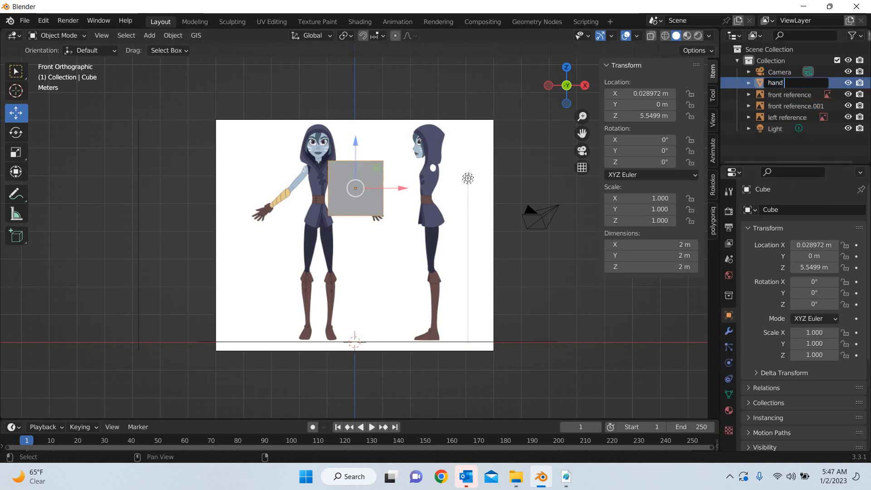
text( L)
key(Return)
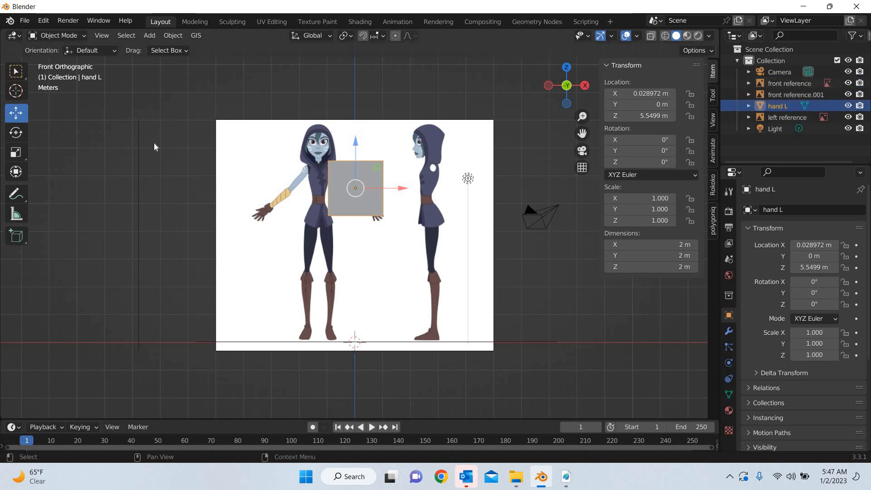
Turn on X-ray display and rotate the hand L cube about the Y axis, setting its Y rotation to 45°
click(652, 36)
scroll(378, 212, up, 6)
shift+middle_drag(80, 131, 106, 256)
key(shift+space)
key(r)
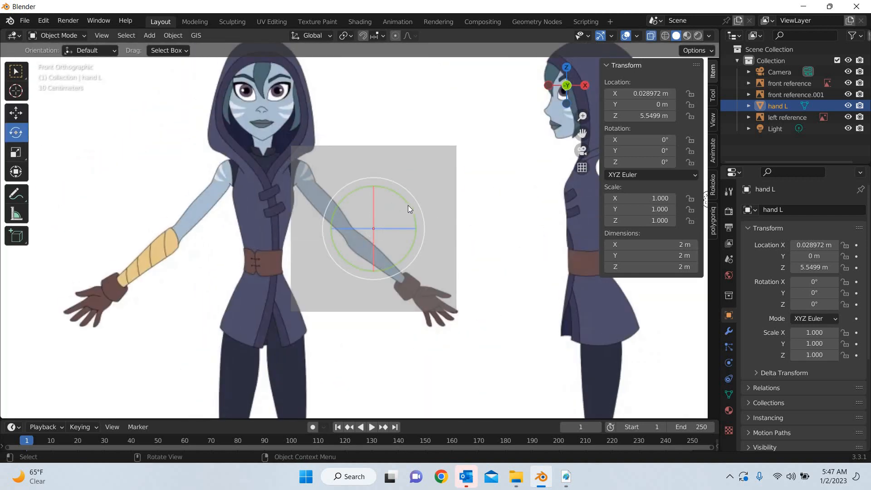
drag(407, 205, 421, 239)
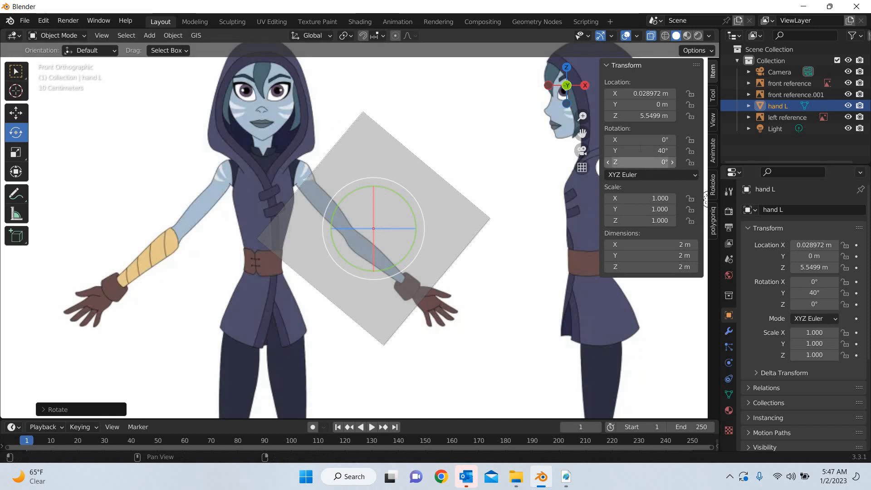
click(640, 151)
text(45)
key(Return)
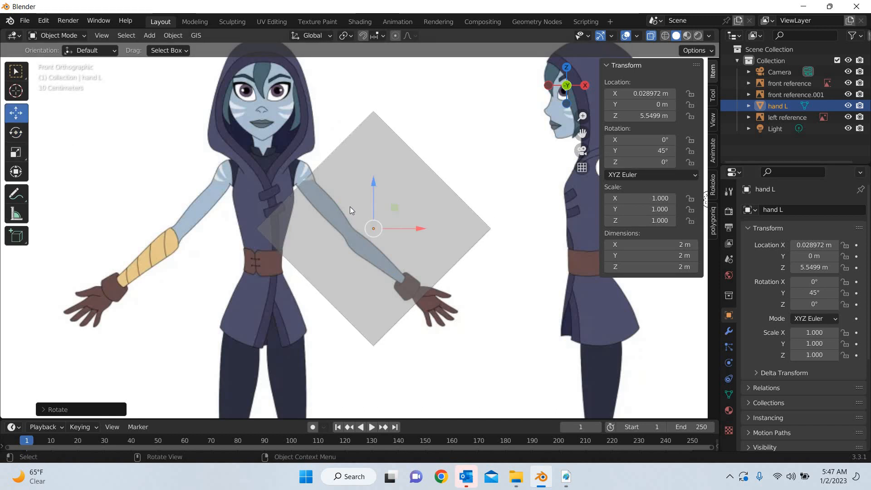
In Edit Mode, move the cube's lower-left side vertices onto the underside of the front figure's arm, from armpit to wrist
key(Tab)
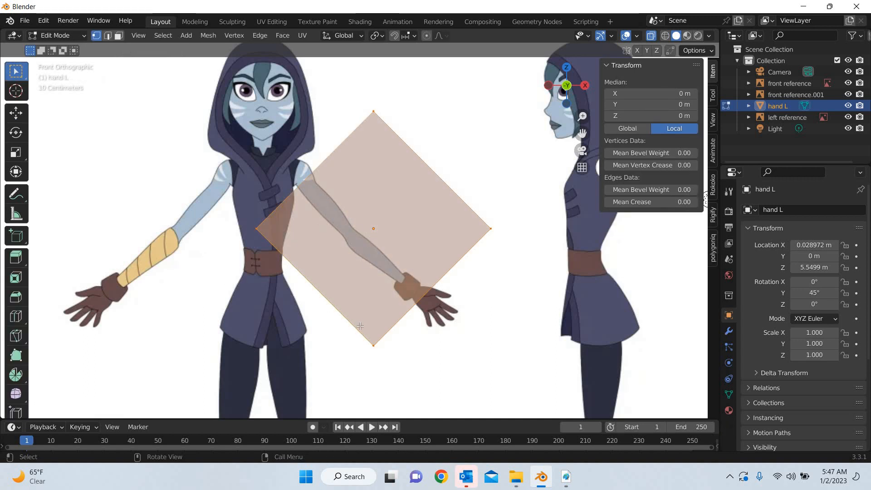
drag(230, 211, 279, 251)
shift+drag(392, 334, 317, 386)
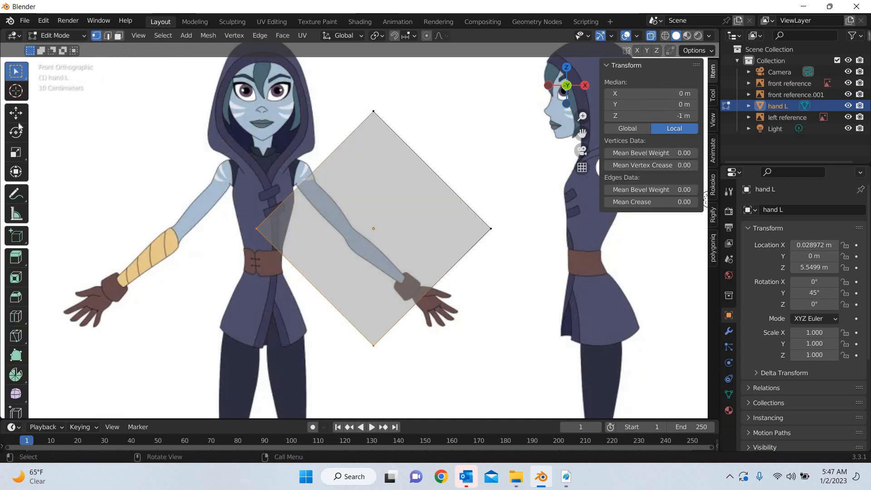
click(16, 113)
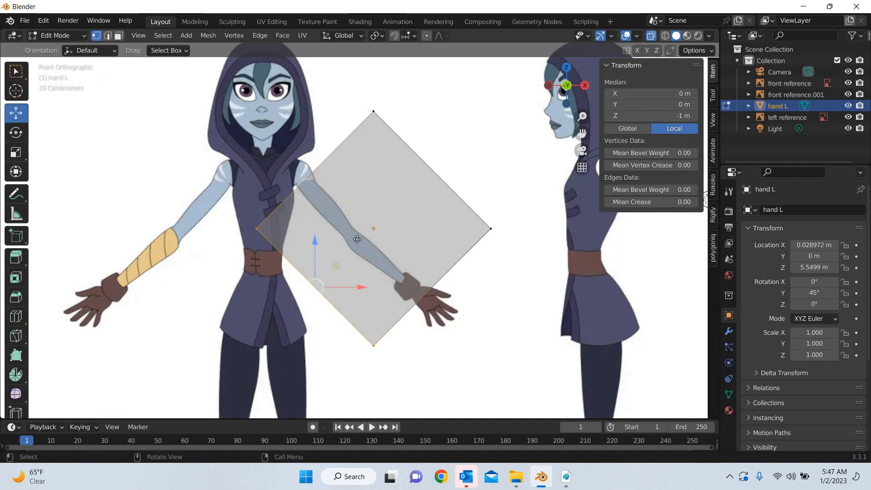
key(g)
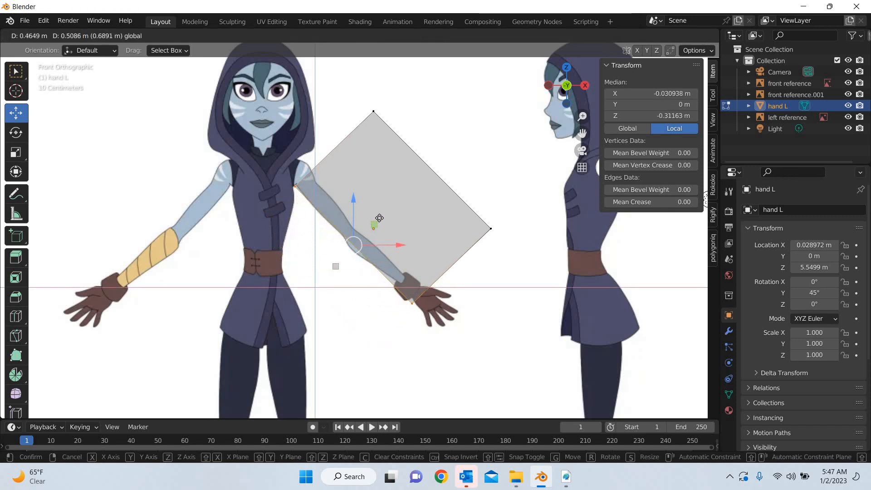
Move the cube's upper-right side vertices down onto the upper edge of the arm to form a narrow block
drag(412, 94, 344, 127)
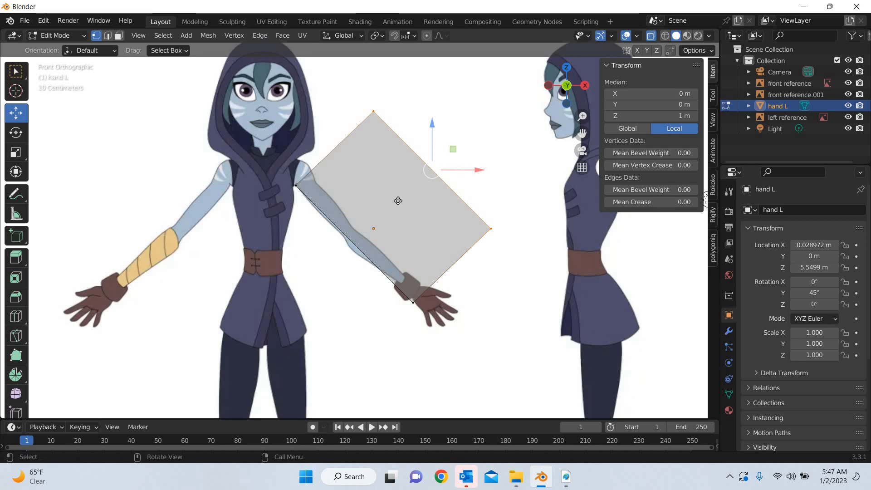
key(g)
drag(390, 206, 388, 211)
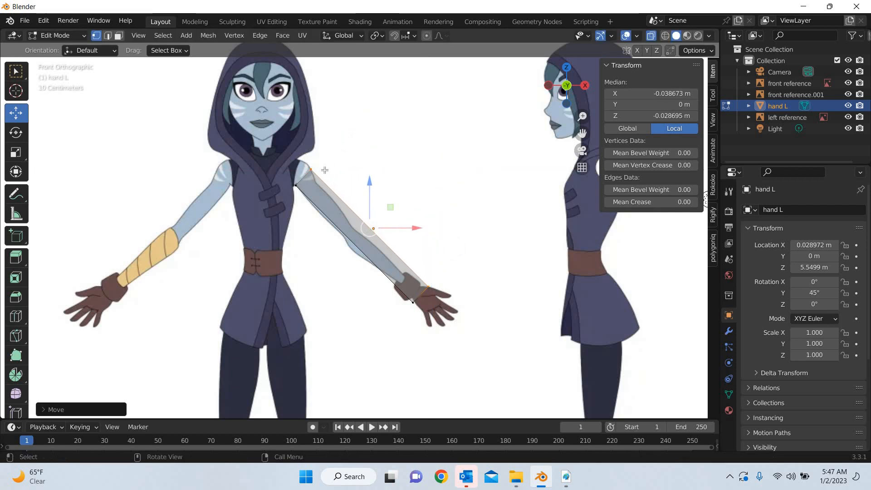
Shift the block's shoulder-end and wrist-end vertices slightly up and inward to fit the arm's shoulder and glove cuff
mouse_move(328, 156)
mouse_down()
mouse_move(268, 205)
mouse_move(320, 154)
mouse_up()
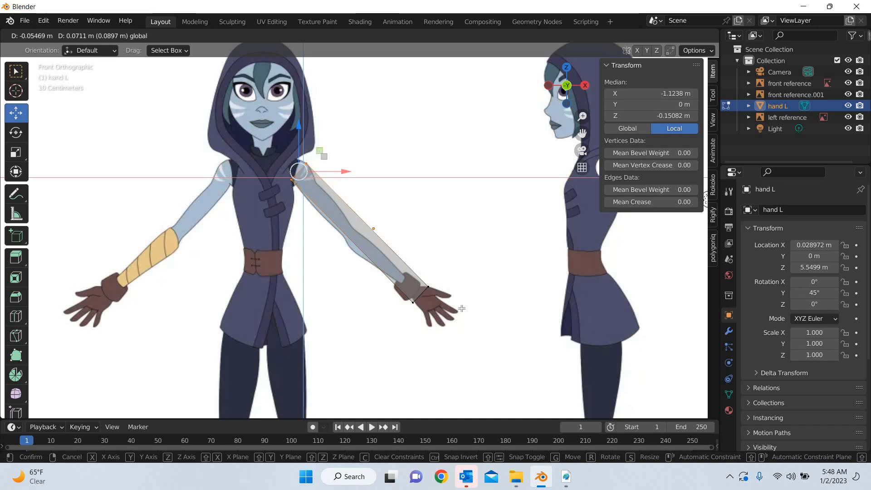
drag(462, 308, 394, 315)
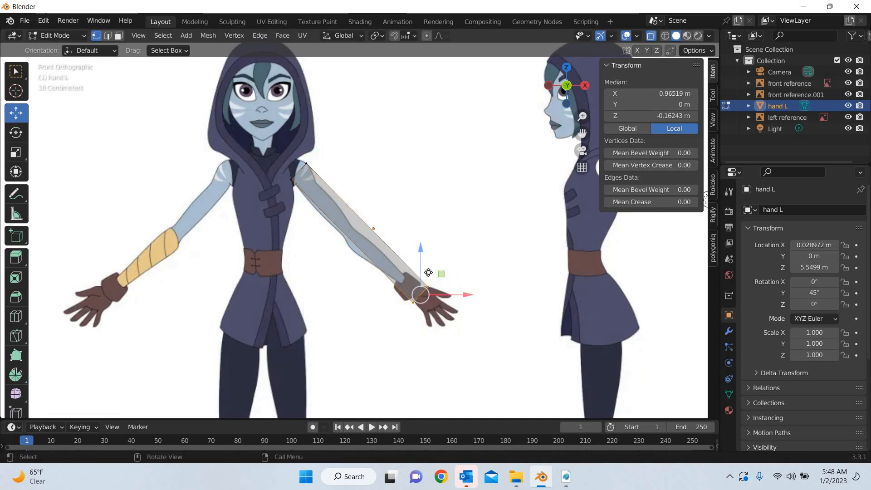
drag(435, 274, 428, 273)
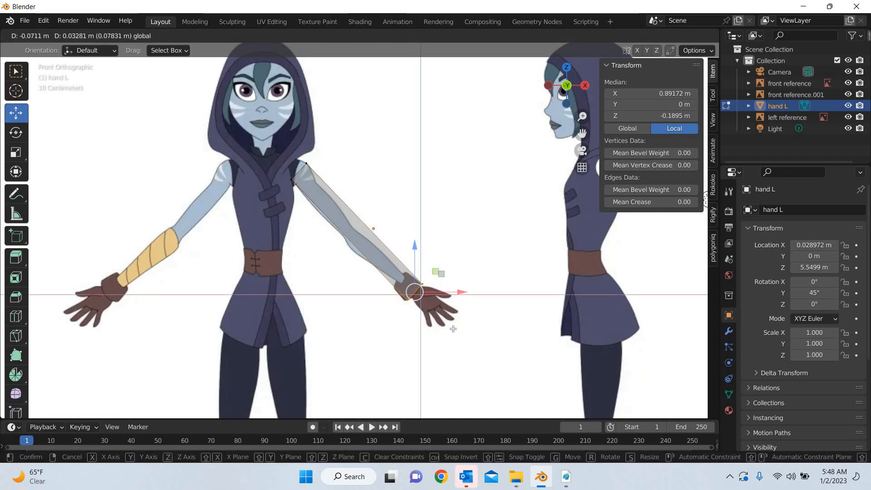
drag(453, 329, 454, 329)
Using the right view, scale the whole arm block along the Y axis down to roughly the arm's thickness
shift+middle_drag(425, 298, 394, 261)
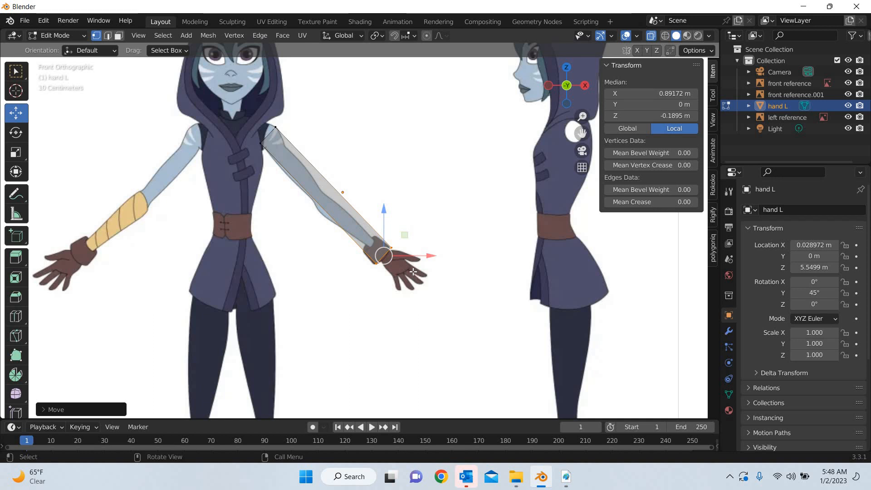
key(KP_3)
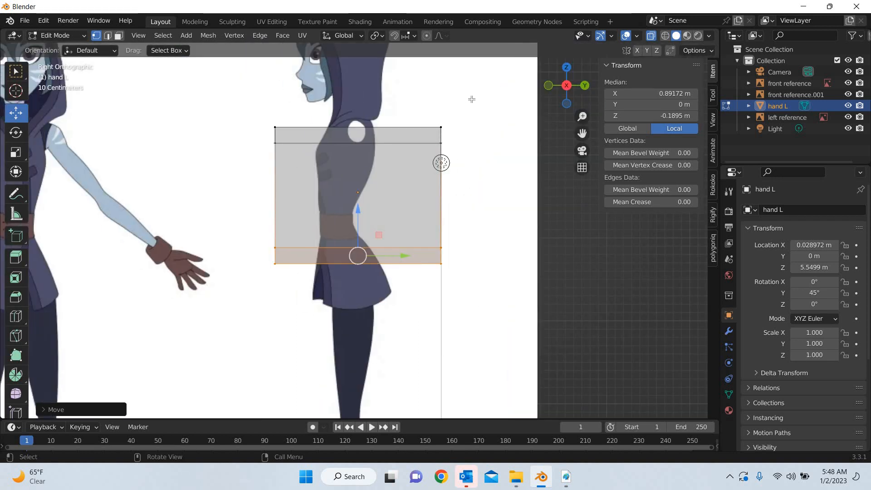
key(a)
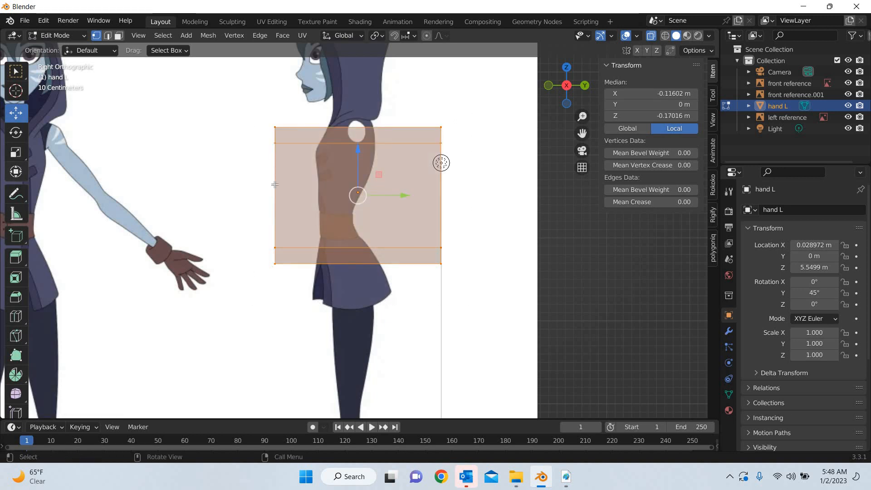
drag(398, 195, 362, 195)
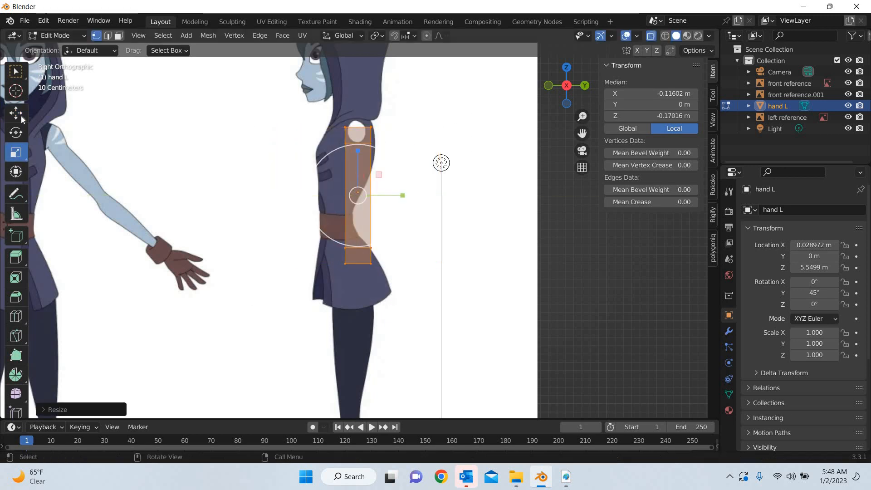
click(16, 114)
middle_drag(391, 236, 422, 291)
scroll(239, 145, up, 2)
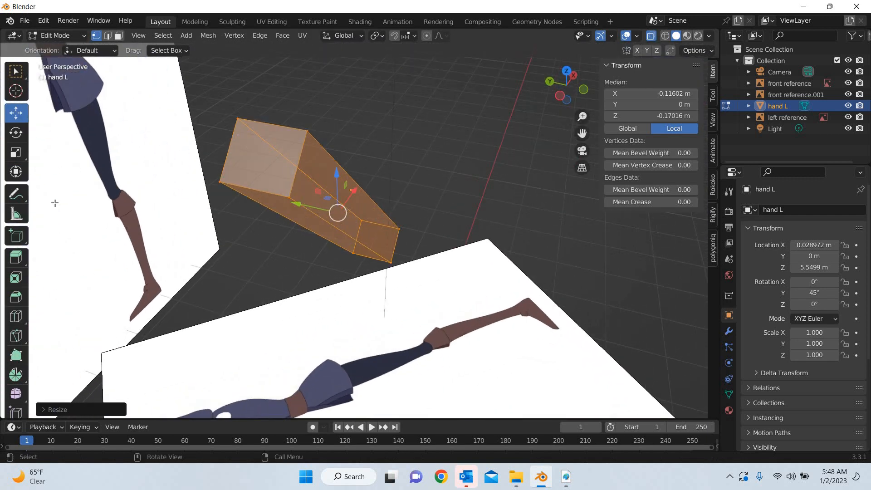
click(16, 152)
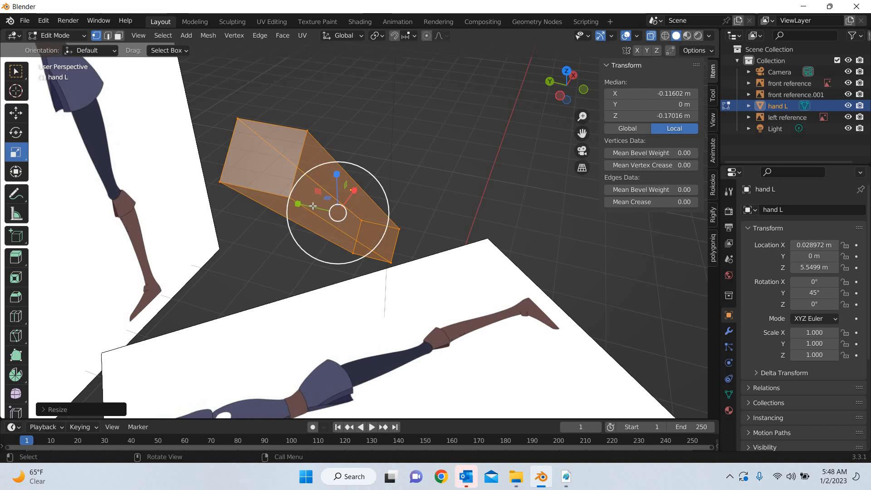
drag(313, 206, 316, 207)
In front view, scale the arm block's wrist-end vertices down uniformly to about 0.51 so the end narrows to the wrist
middle_drag(369, 285, 440, 252)
key(KP_1)
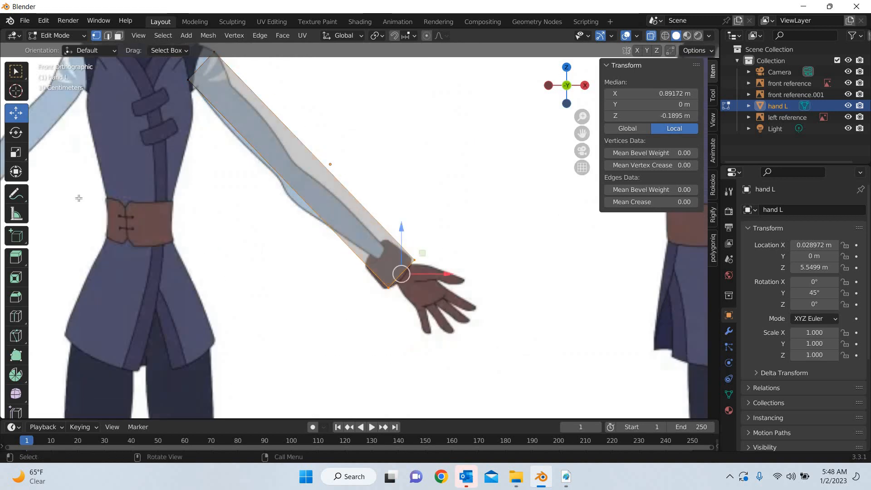
click(16, 152)
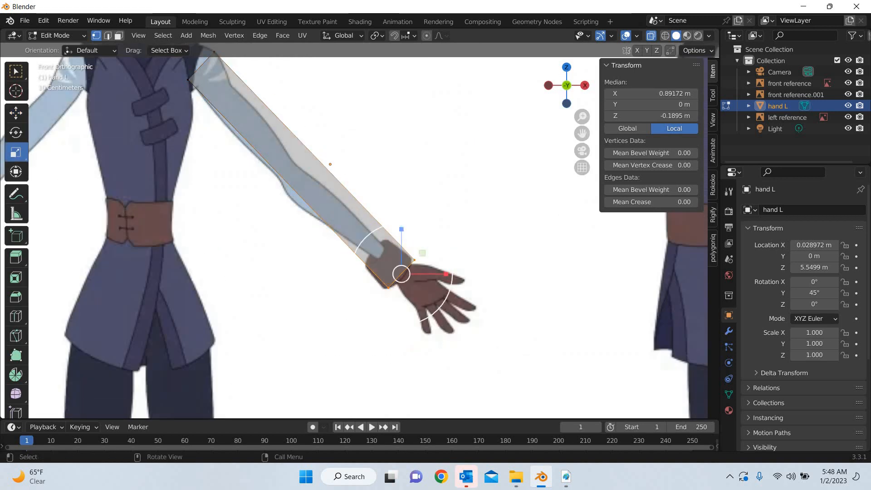
drag(446, 252, 426, 272)
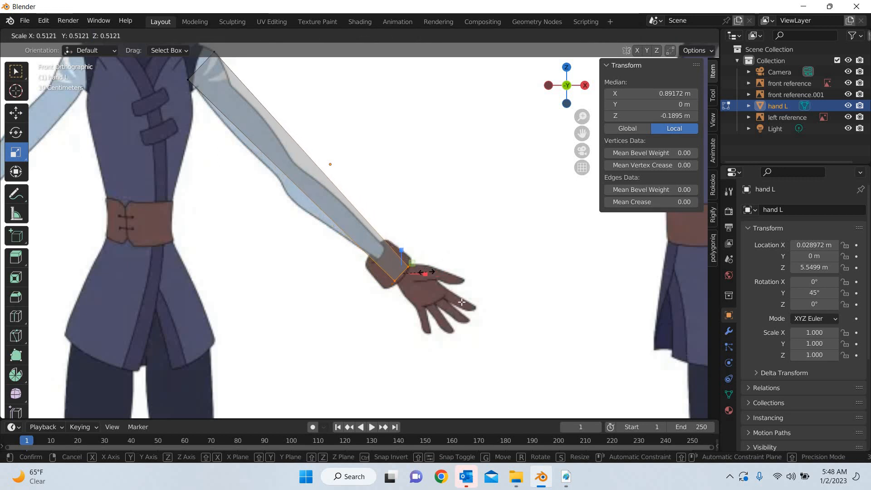
click(15, 111)
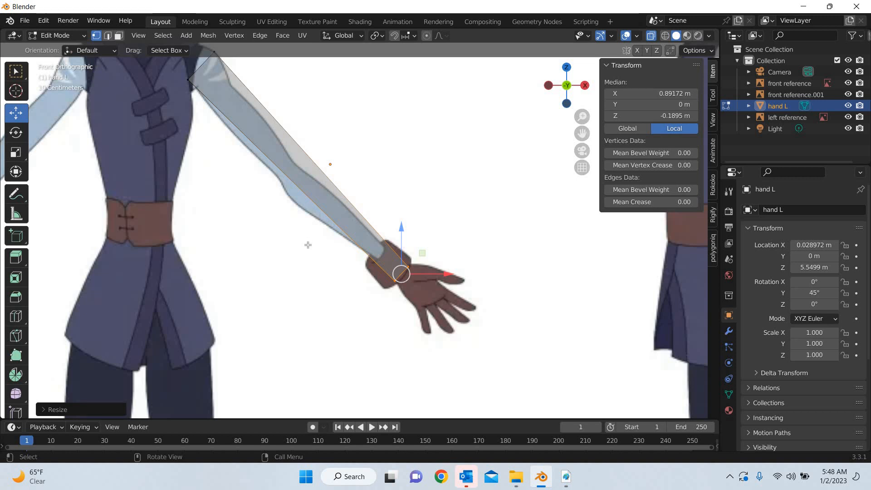
Add three closely spaced loop cuts across the arm block around the elbow
shift+middle_drag(327, 318, 361, 371)
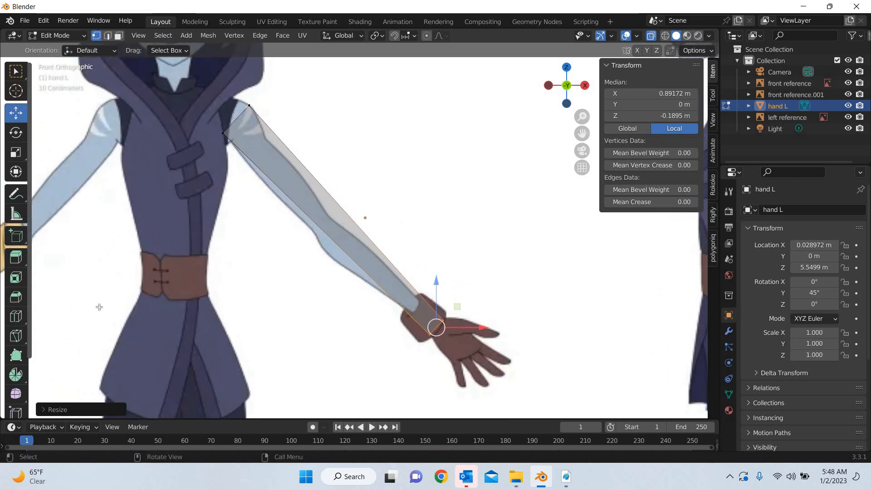
click(19, 320)
drag(341, 221, 346, 214)
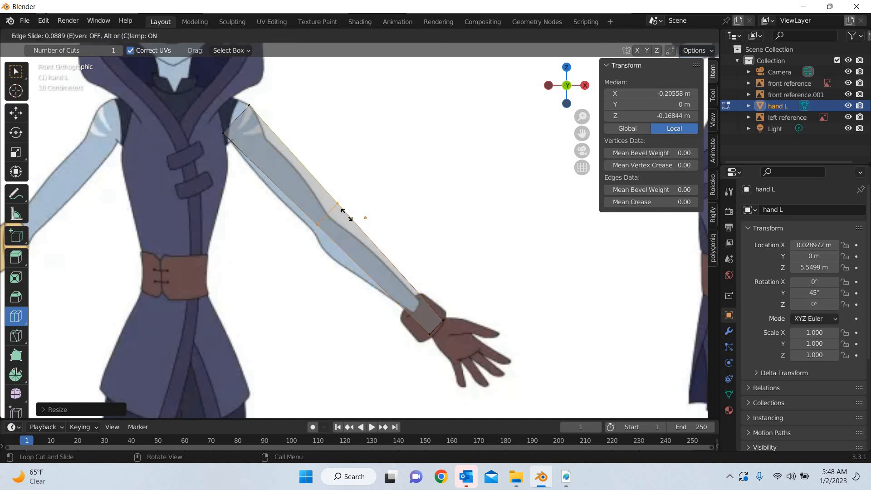
drag(346, 214, 346, 214)
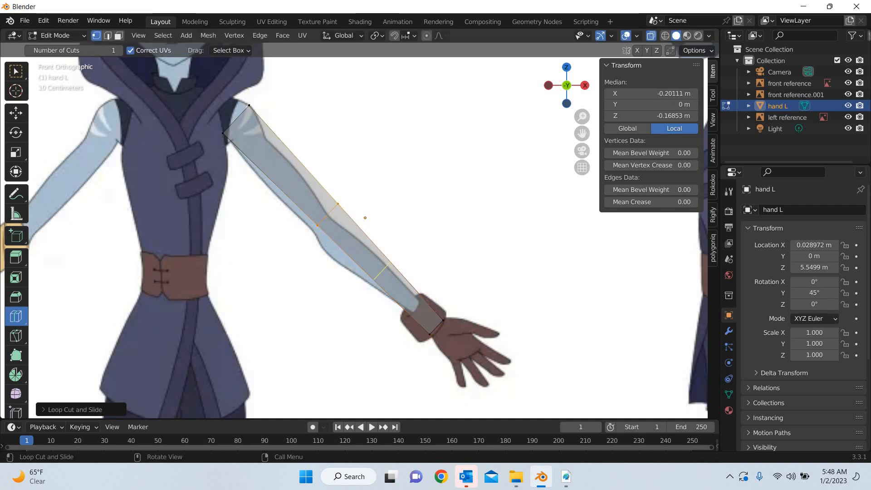
drag(381, 271, 341, 196)
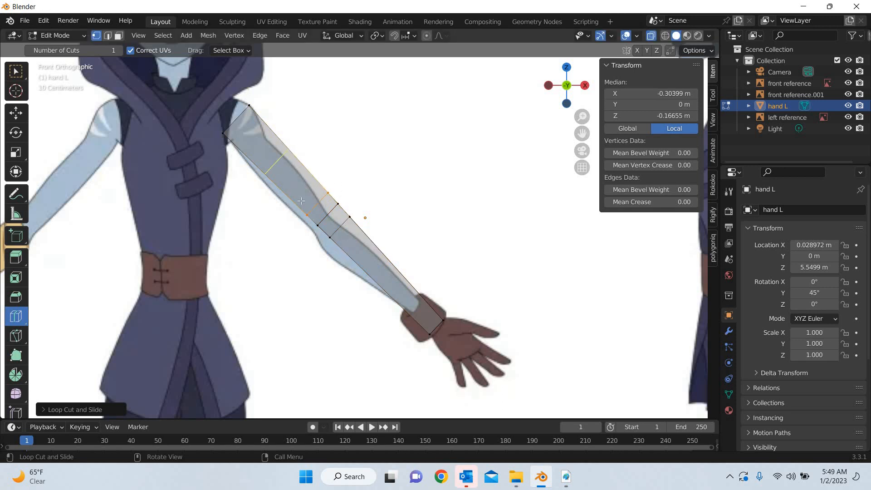
Add two loop cuts along the upper arm and three along the forearm, the last one at the glove cuff
drag(275, 163, 300, 173)
click(299, 173)
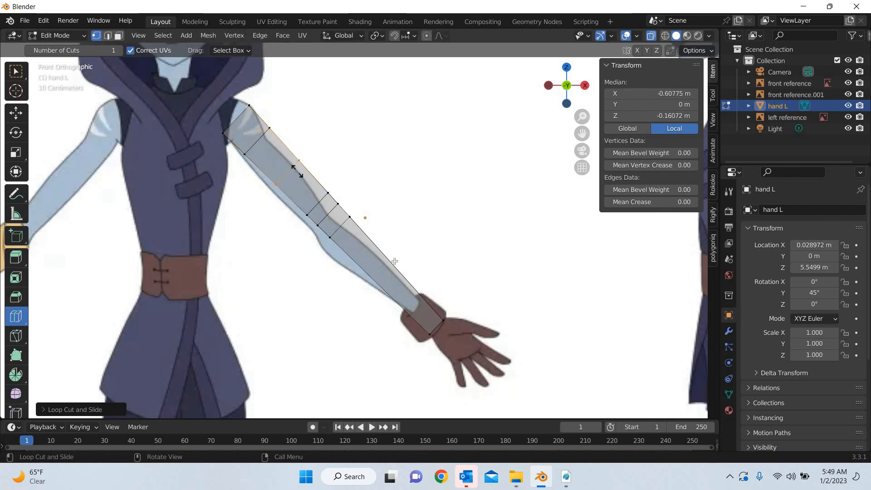
drag(390, 258, 363, 222)
mouse_move(407, 277)
mouse_down()
mouse_move(423, 293)
mouse_move(389, 278)
mouse_up()
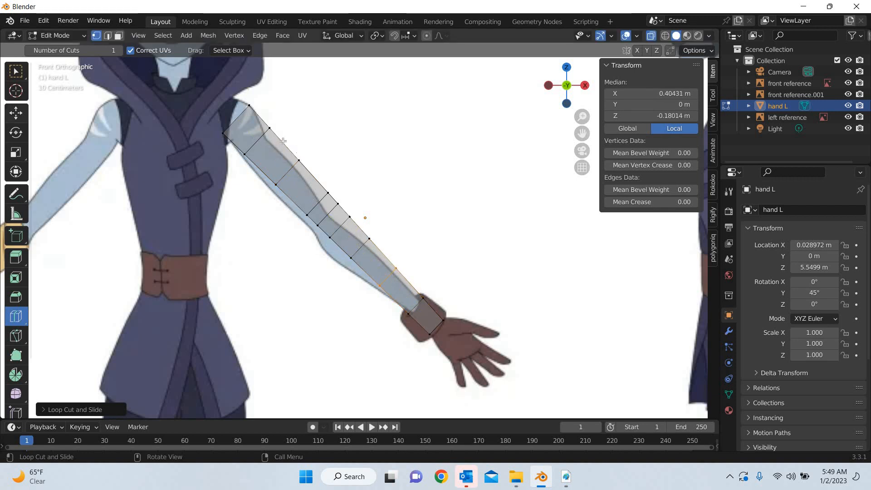
Move the vertices of the two upper-arm loops in front view onto the reference arm's upper and lower outlines
click(16, 115)
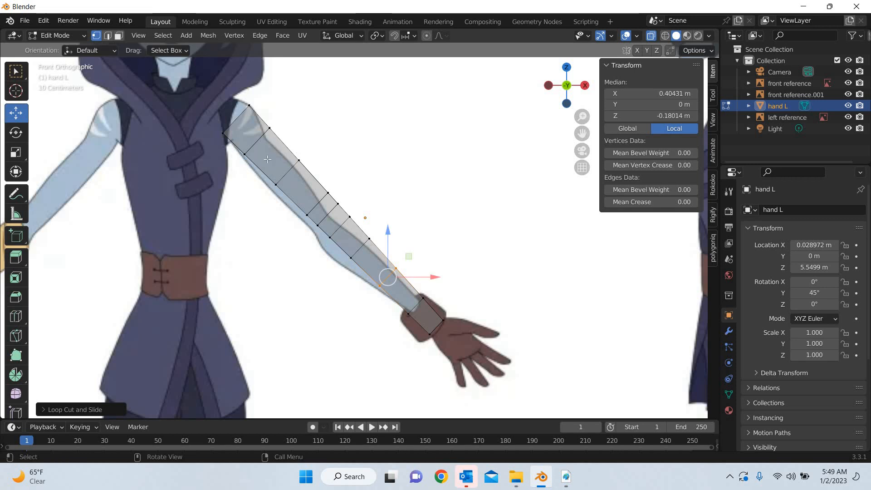
middle_drag(260, 279, 409, 290)
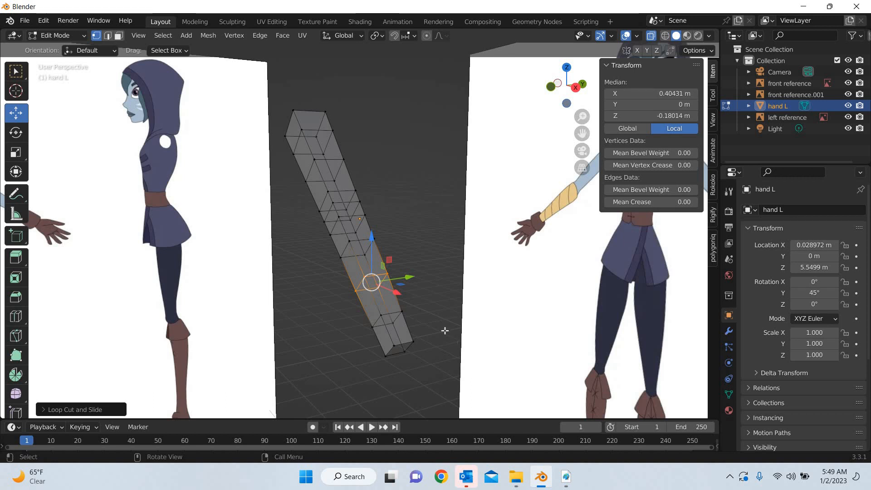
key(KP_1)
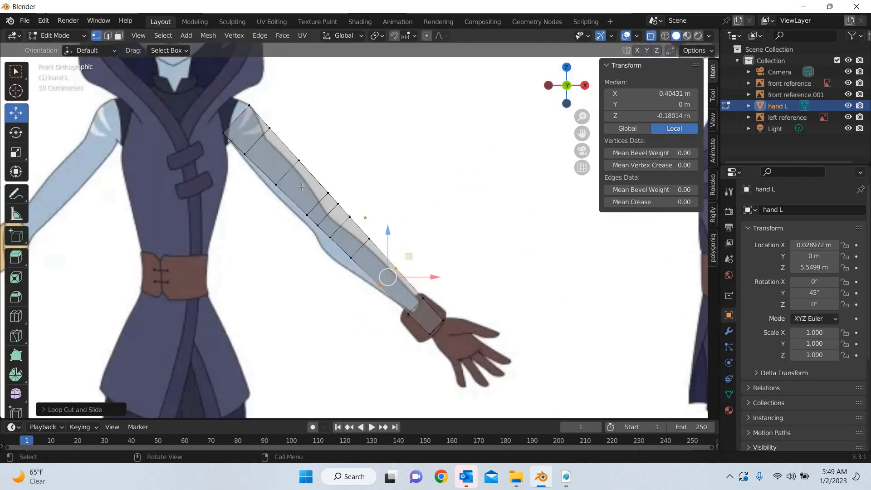
scroll(302, 186, up, 4)
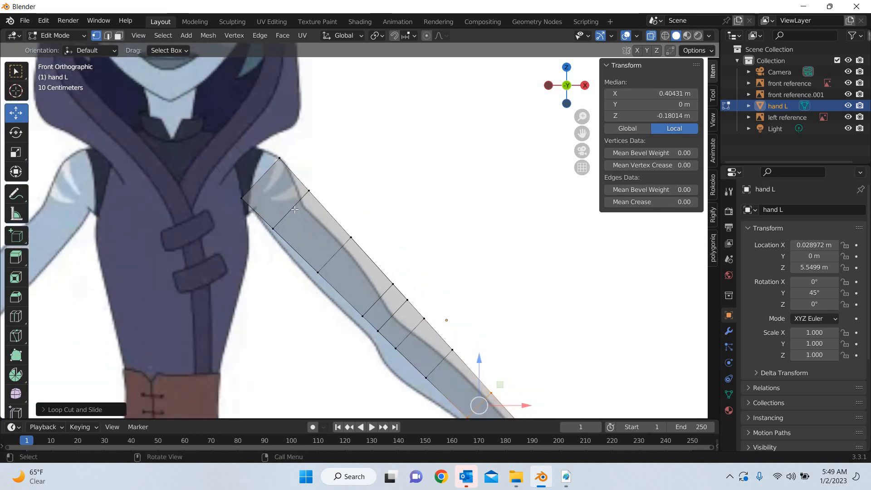
click(291, 212)
drag(294, 207, 290, 211)
click(323, 179)
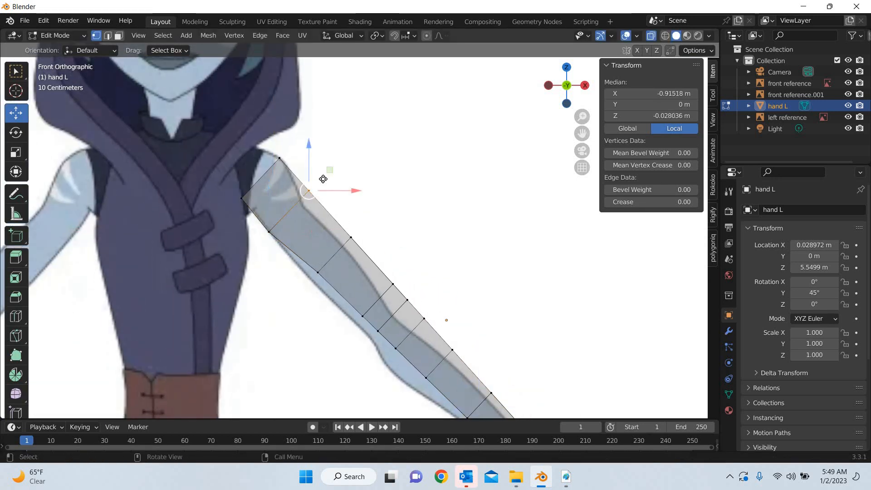
drag(330, 171, 323, 186)
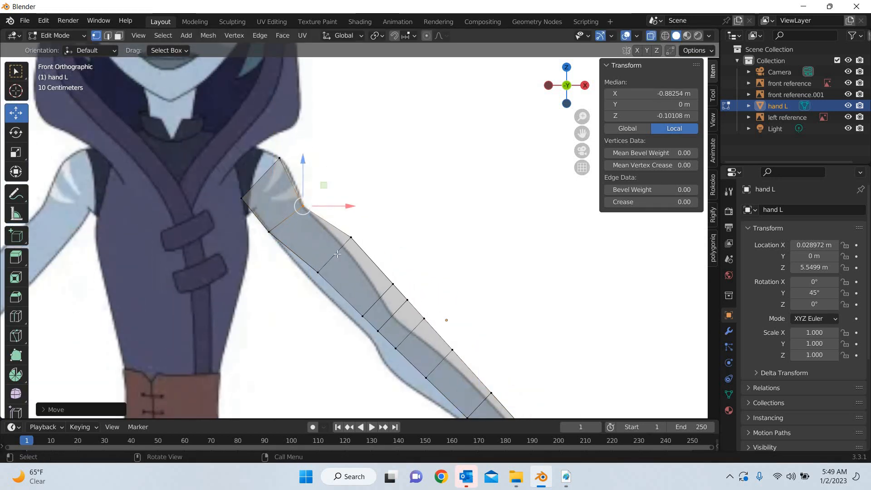
click(319, 271)
drag(331, 262, 355, 238)
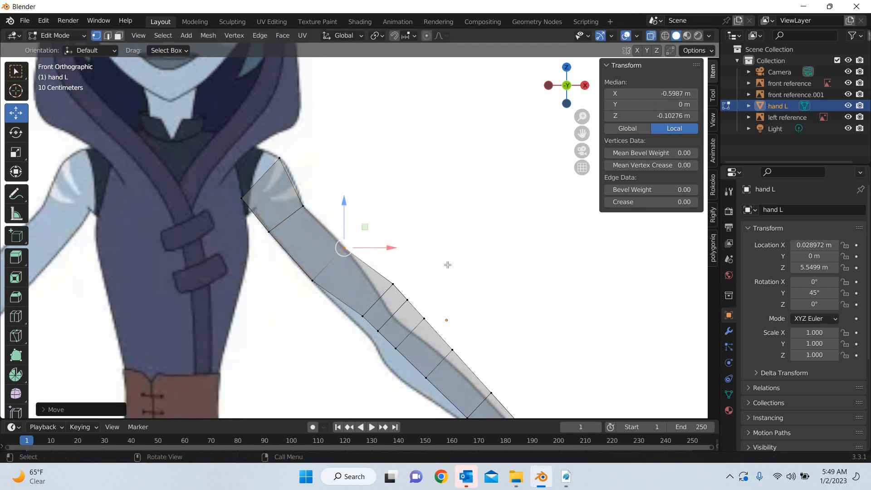
Move the three elbow loops onto the reference elbow and scale the upper and middle ones to the arm's width
drag(447, 263, 348, 355)
drag(415, 296, 392, 332)
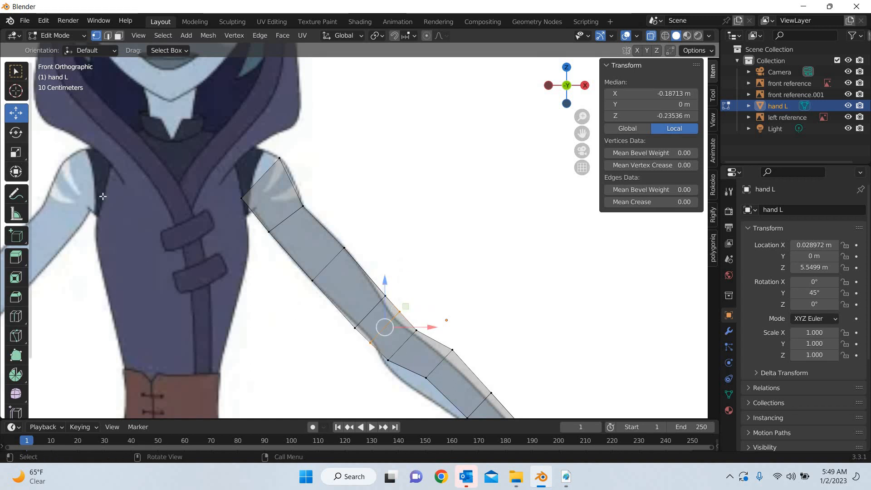
key(s)
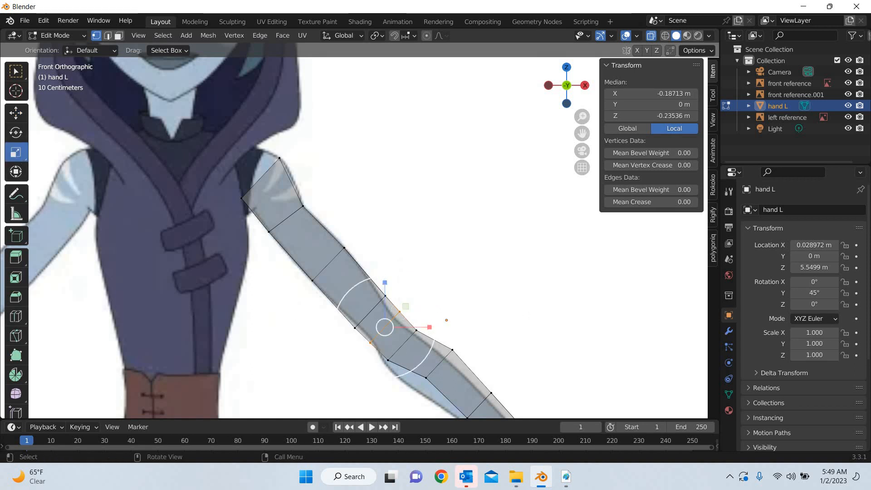
drag(433, 304, 382, 300)
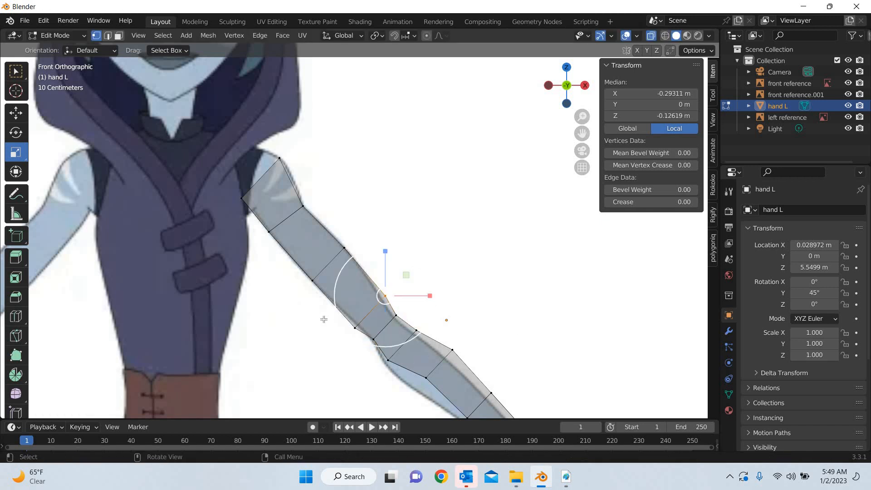
shift+drag(321, 321, 358, 338)
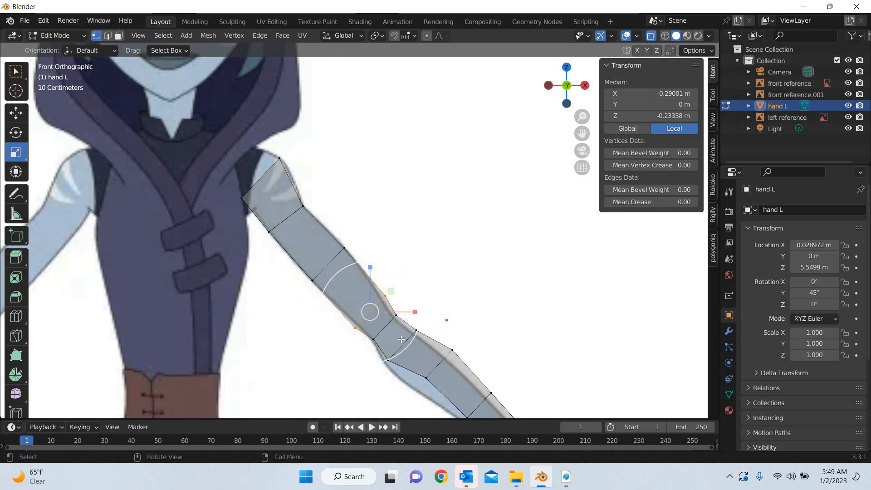
drag(403, 349, 400, 346)
Move the vertices of the two forearm loops between elbow and cuff onto the outline of the reference forearm
shift+middle_drag(87, 202, 111, 150)
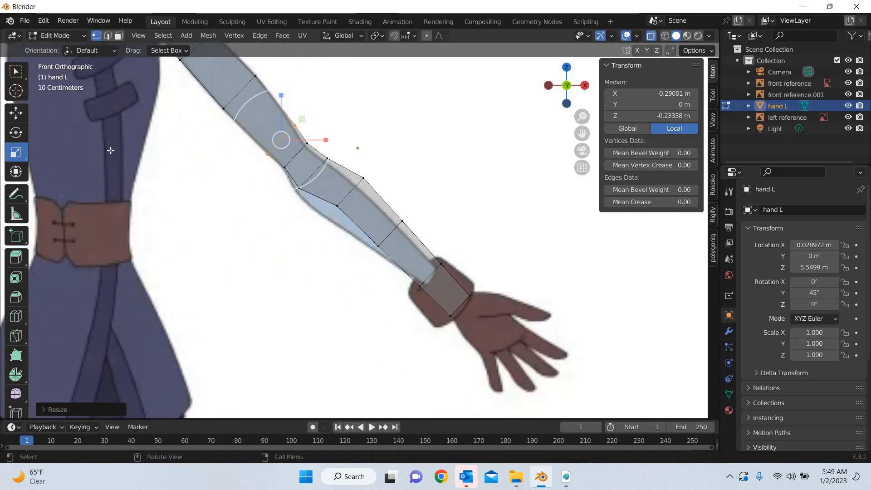
key(shift+space)
key(g)
drag(414, 172, 331, 215)
drag(371, 172, 358, 180)
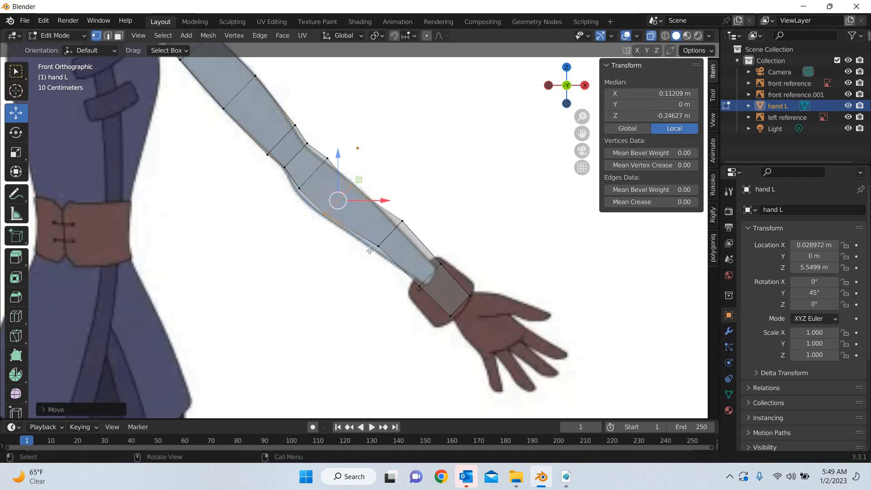
click(403, 219)
drag(402, 221, 396, 226)
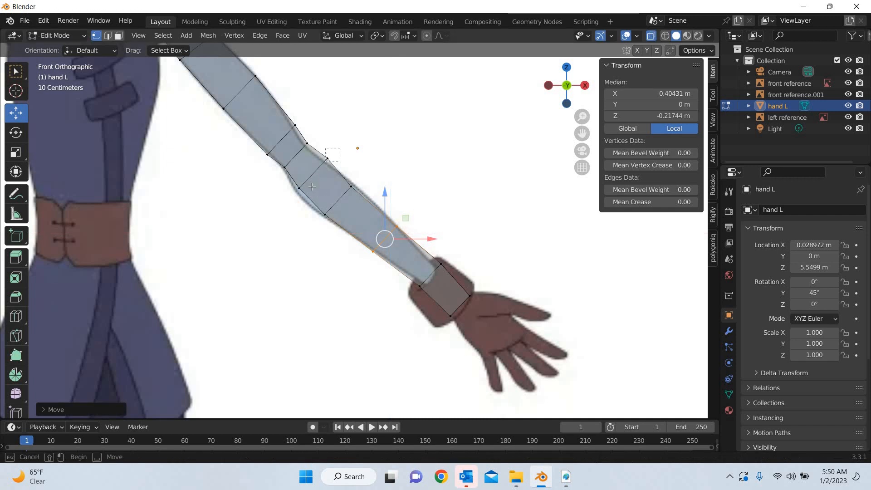
Refine the elbow by nudging the lower and middle elbow loops' vertices onto the reference outline
alt+click(326, 162)
alt+shift+click(332, 155)
drag(332, 156, 326, 168)
drag(368, 146, 346, 154)
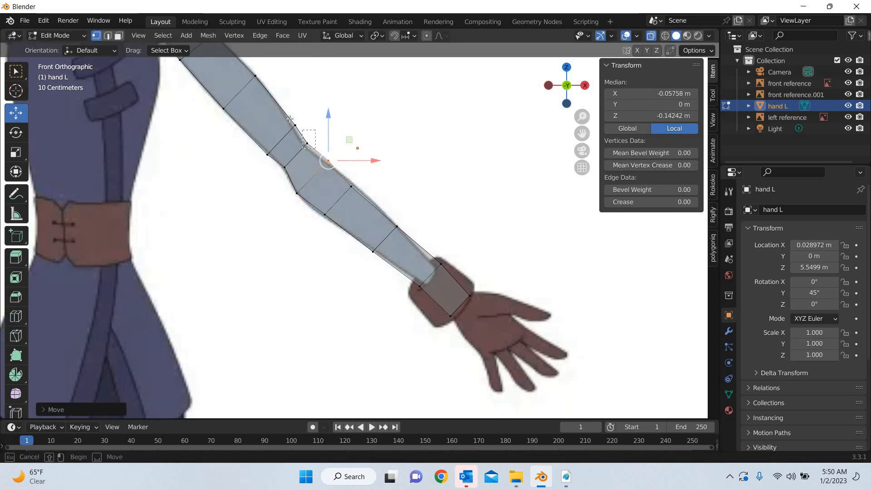
click(325, 143)
mouse_move(322, 114)
mouse_down()
mouse_move(281, 145)
mouse_move(319, 113)
mouse_up()
mouse_move(348, 145)
mouse_down()
mouse_move(317, 175)
mouse_move(344, 144)
mouse_up()
Select the wrist-end vertices and shift them slightly to fit the end of the glove cuff
drag(446, 254, 440, 324)
drag(483, 282, 315, 313)
scroll(379, 286, down, 3)
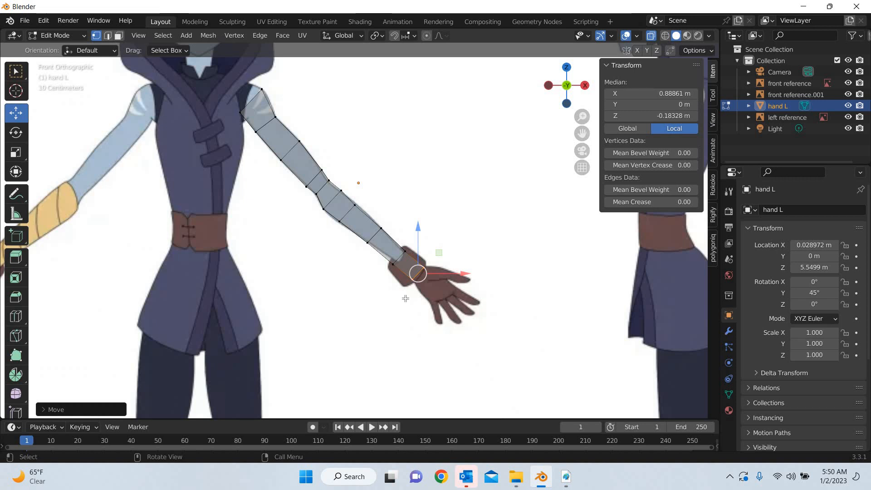
In Object Mode, set the arm's Y rotation to 0° and move it along X to about -0.345 m, matching the top reference's cuff
middle_drag(309, 351, 367, 330)
key(KP_7)
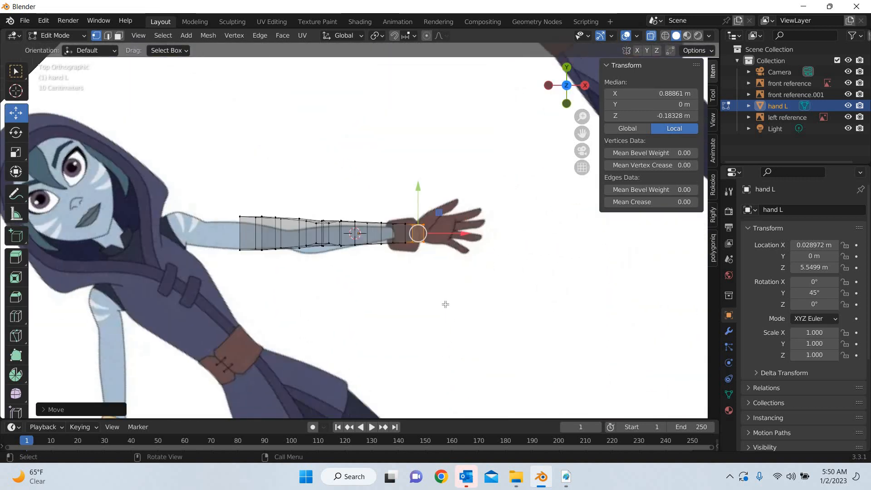
scroll(528, 199, up, 5)
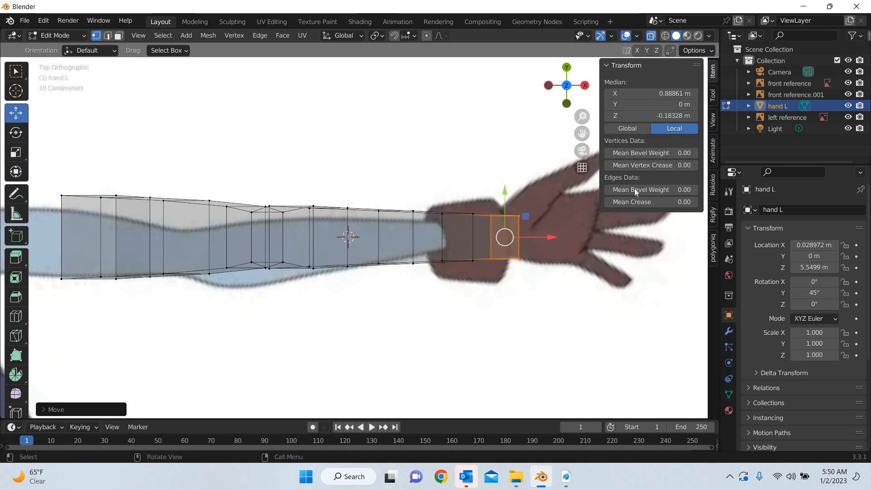
key(Tab)
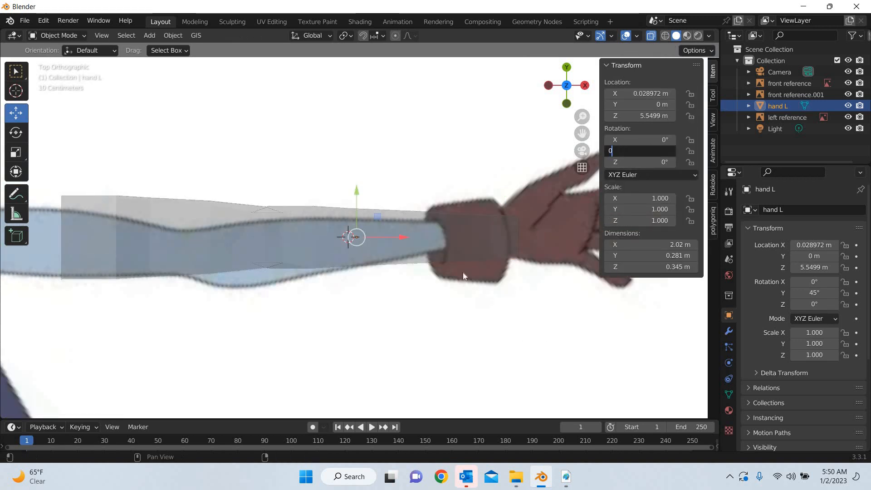
key(Return)
scroll(434, 257, down, 5)
drag(400, 233, 363, 230)
scroll(534, 362, up, 6)
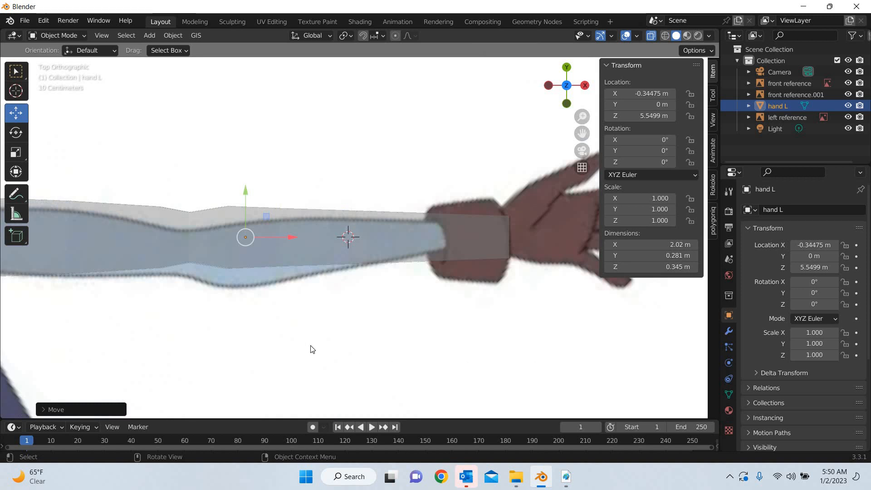
In Edit Mode from the top view, extrude the arm's wrist-end face across the palm to the base of the fingers
scroll(304, 333, down, 4)
scroll(132, 262, up, 5)
click(132, 258)
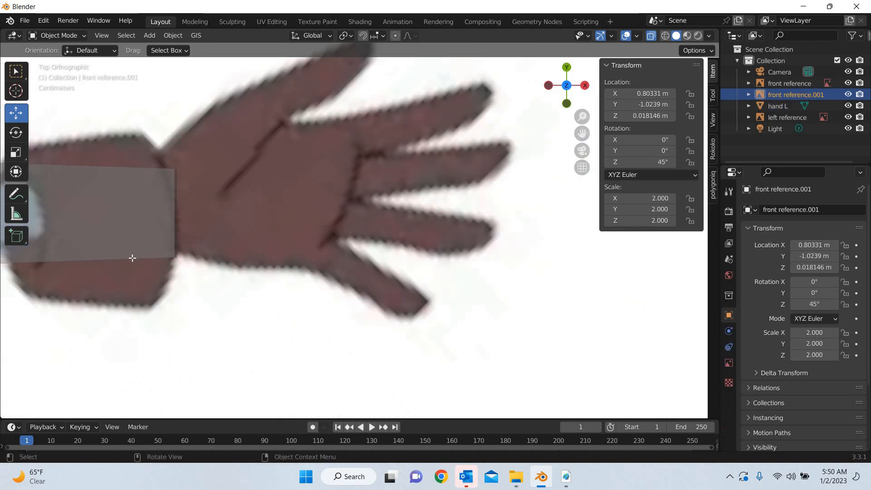
click(168, 254)
key(Tab)
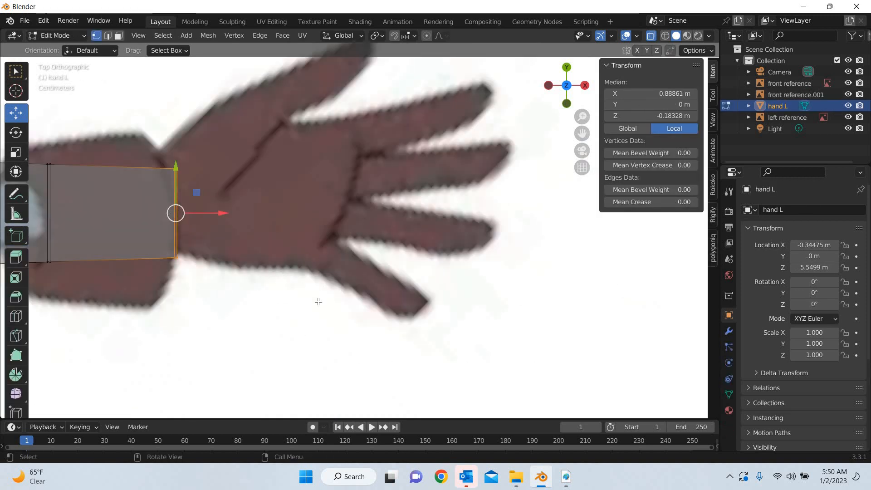
shift+middle_drag(284, 176, 381, 253)
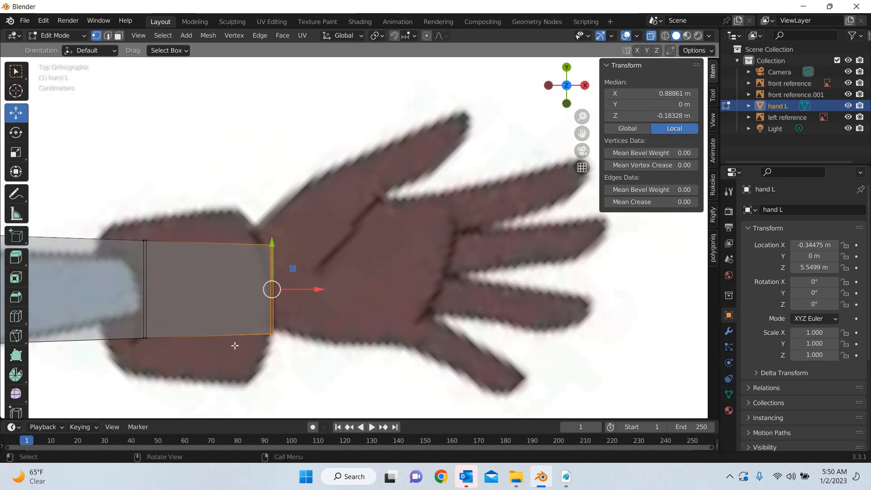
drag(214, 371, 351, 305)
key(e)
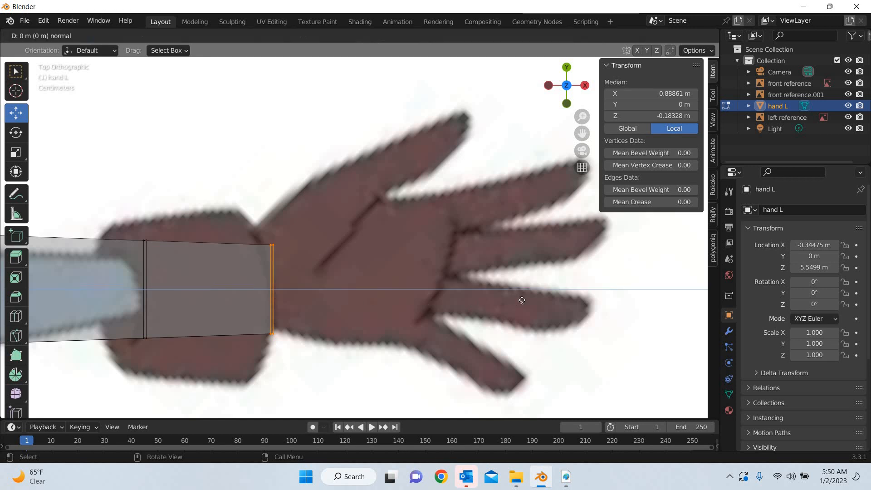
click(521, 300)
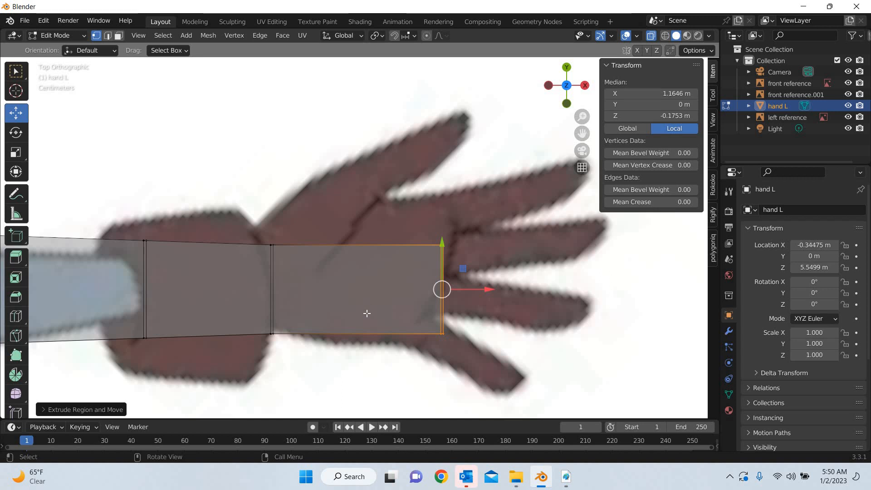
In the front view, scale the palm's finger-end face along Z to about half its thickness
key(KP_1)
scroll(329, 295, down, 4)
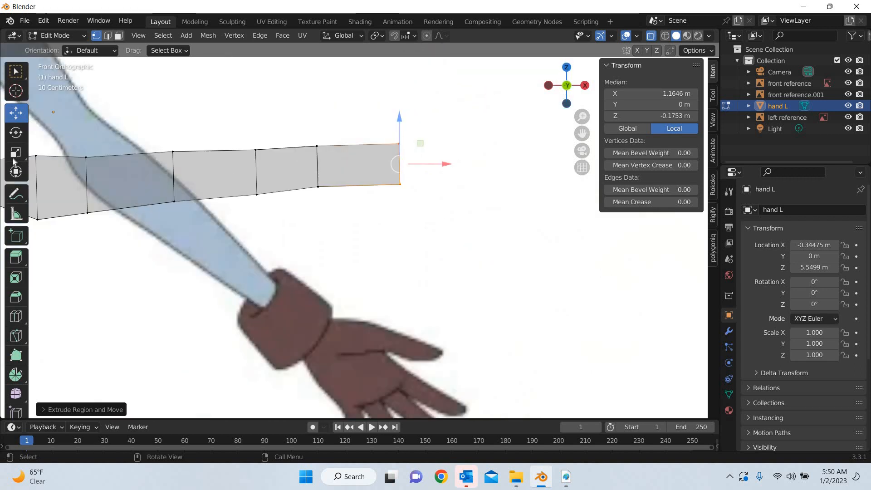
key(shift+space)
key(s)
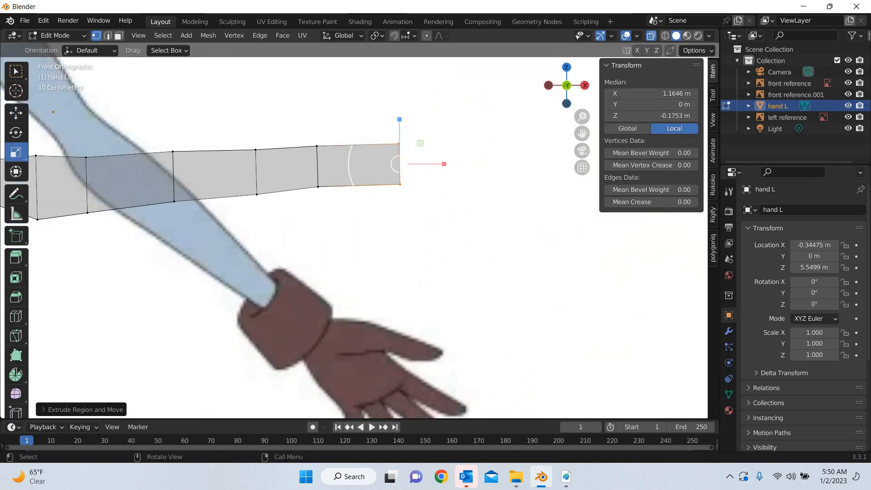
drag(400, 120, 398, 147)
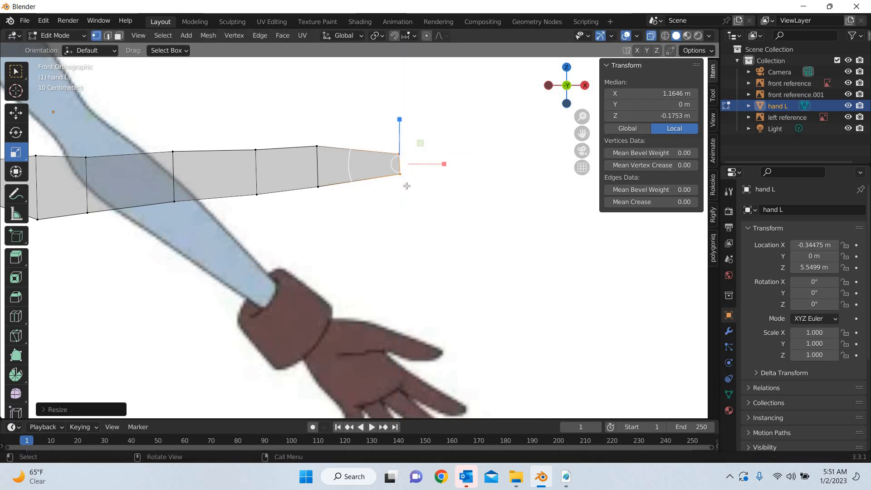
From the top view, add a single loop cut across the palm, slid slightly toward the wrist to mark the thumb base
key(KP_7)
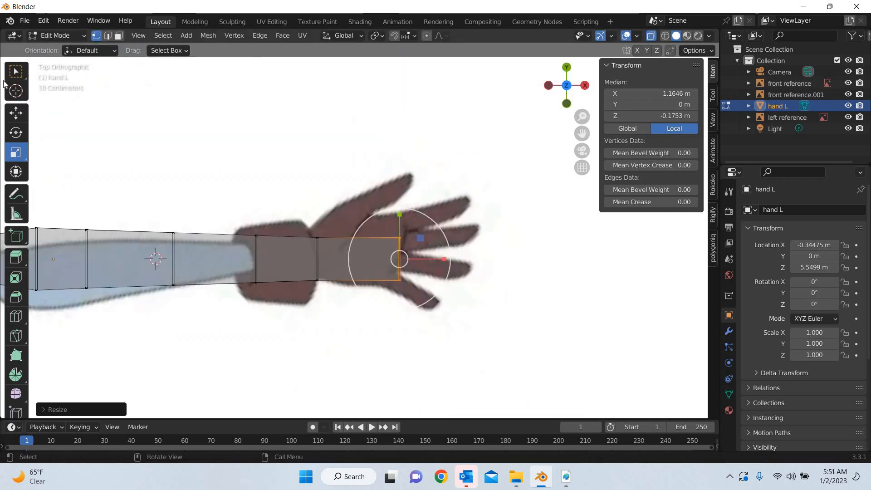
click(16, 114)
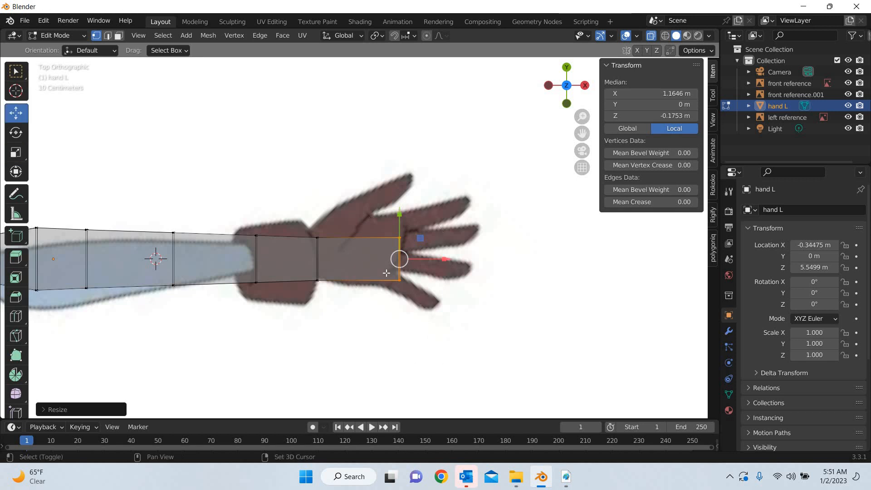
shift+middle_drag(386, 272, 352, 224)
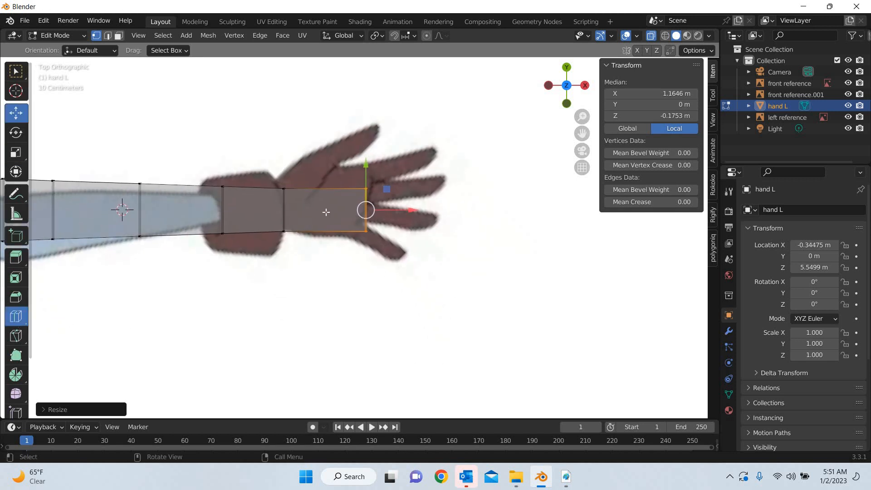
click(16, 317)
click(324, 212)
drag(326, 211, 303, 287)
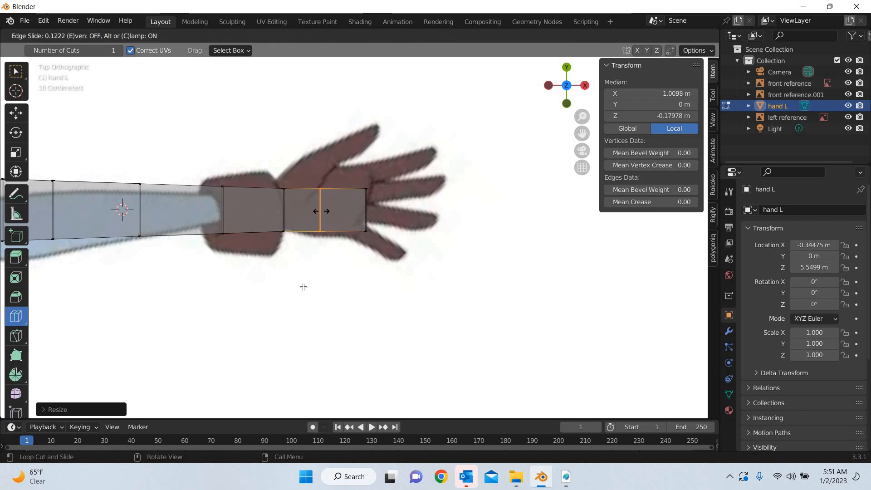
click(16, 114)
Select the thumb-side face between the wrist and the new palm loop and extrude it about 0.09 m outward
middle_drag(414, 289, 215, 188)
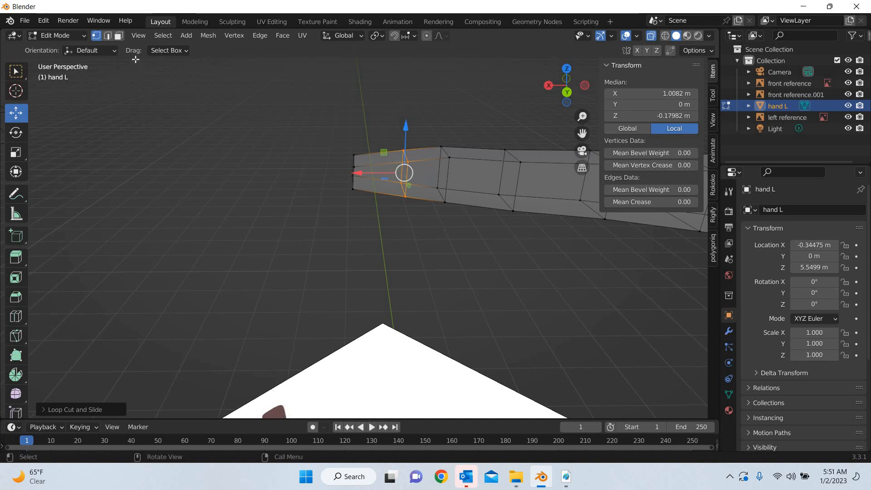
key(3)
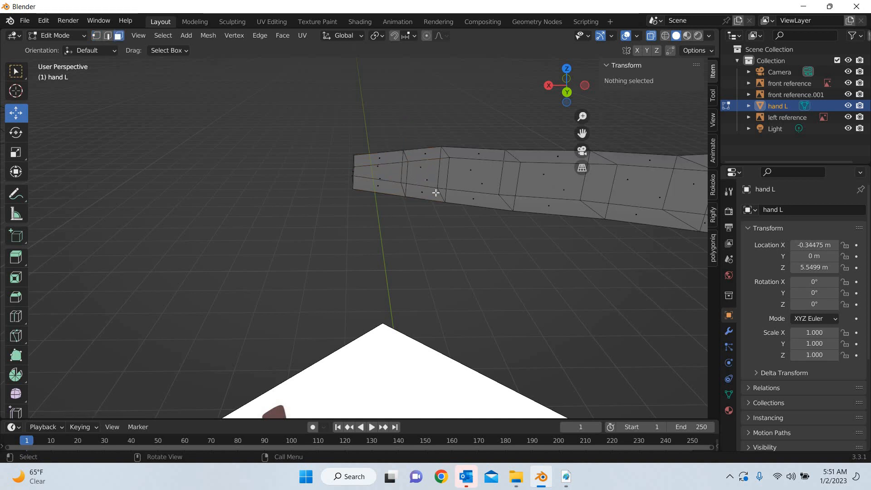
key(ctrl+z)
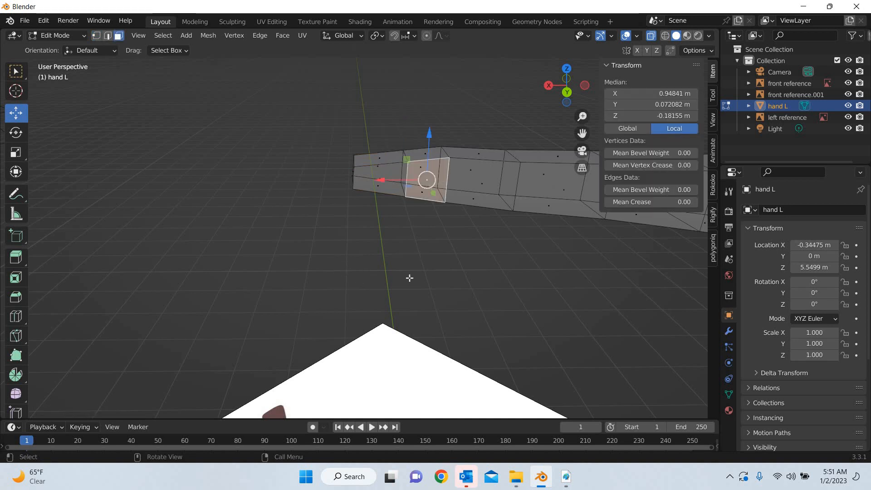
key(KP_7)
key(e)
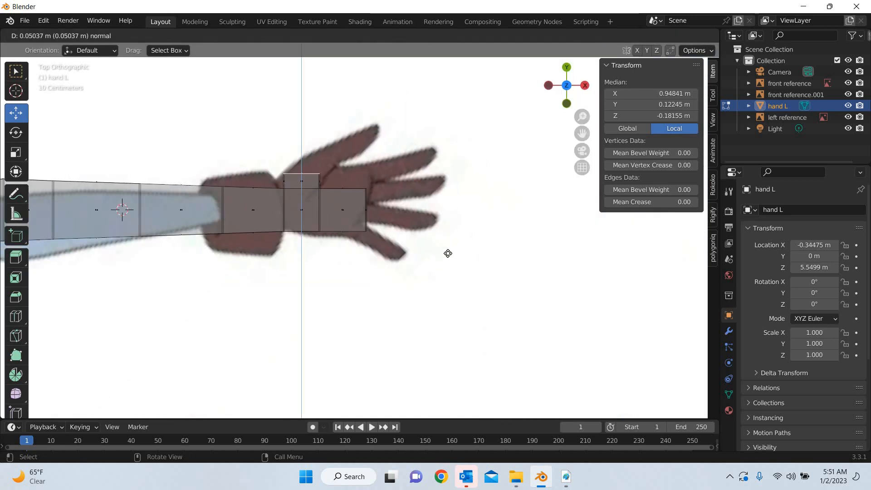
click(488, 324)
Select the wrist-side vertices of the thumb extrusion and scale them down slightly along Z
middle_drag(336, 295, 200, 173)
click(96, 36)
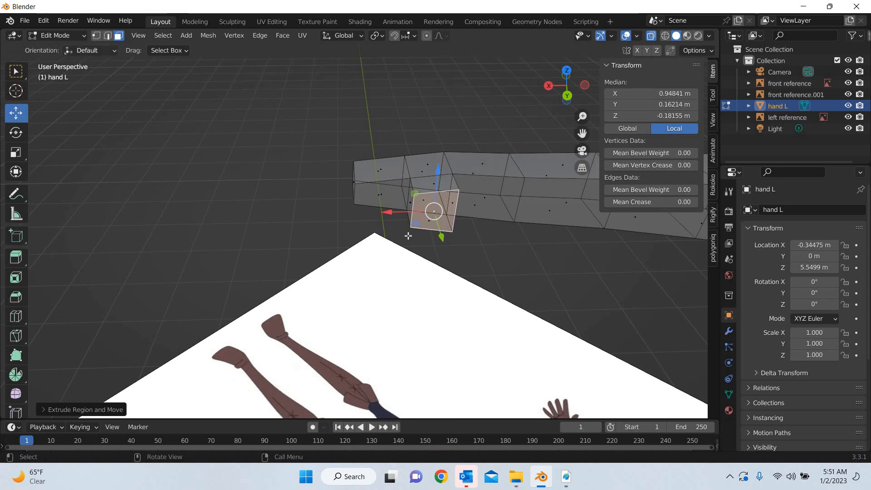
middle_drag(535, 332, 533, 364)
drag(464, 251, 435, 317)
middle_drag(506, 280, 452, 189)
click(16, 152)
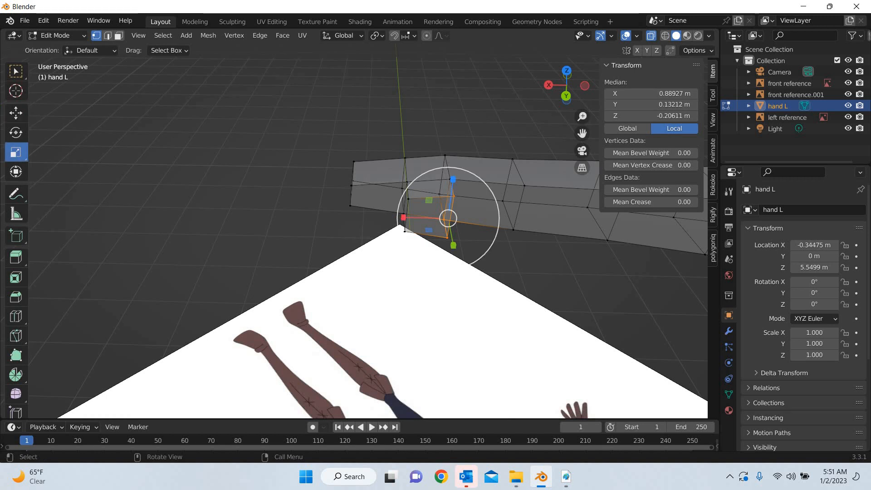
mouse_move(452, 192)
mouse_down()
mouse_move(452, 200)
mouse_move(452, 181)
mouse_up()
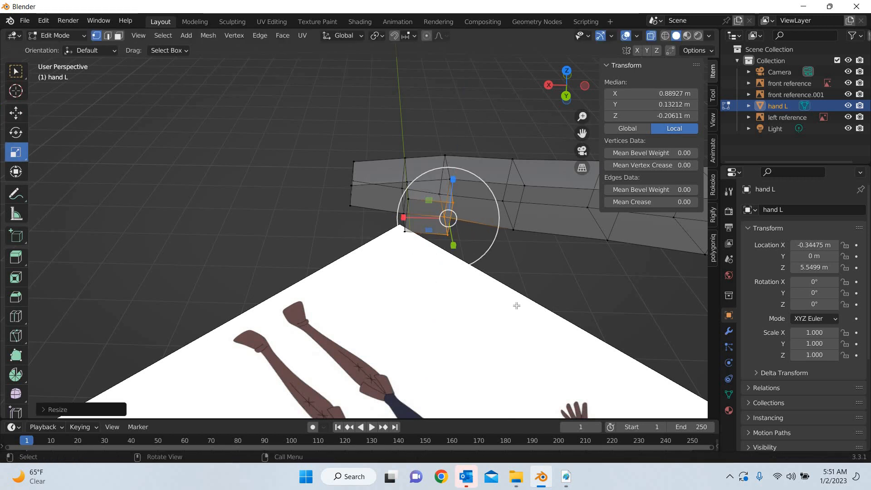
Select the end vertices of the thumb extrusion and scale them slightly narrower along X
click(499, 305)
middle_drag(484, 305, 461, 269)
drag(480, 309, 371, 269)
middle_drag(393, 268, 399, 235)
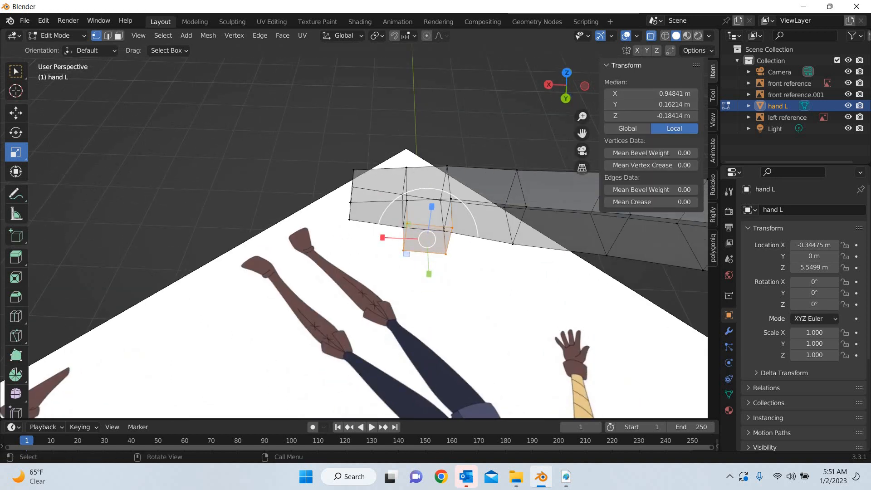
drag(399, 235, 388, 239)
right_click(401, 235)
From the top view, move the thumb extrusion's end vertices toward the fingers to follow the reference thumb's base
click(18, 114)
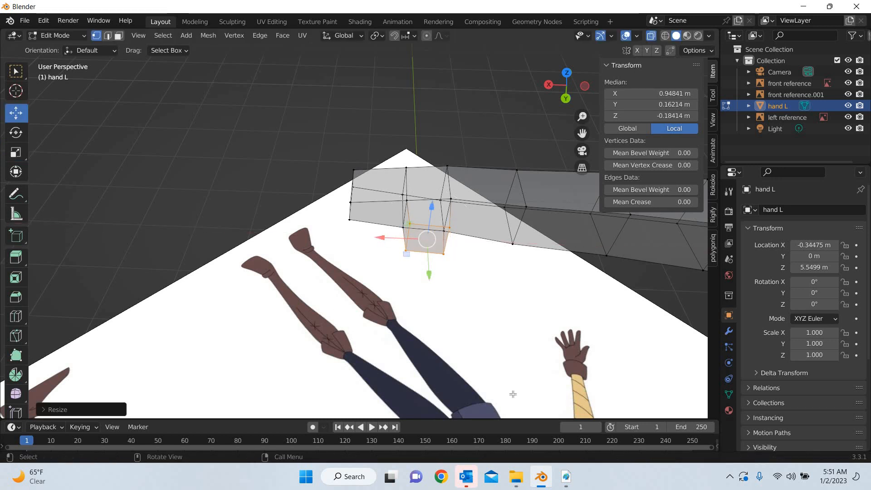
key(KP_7)
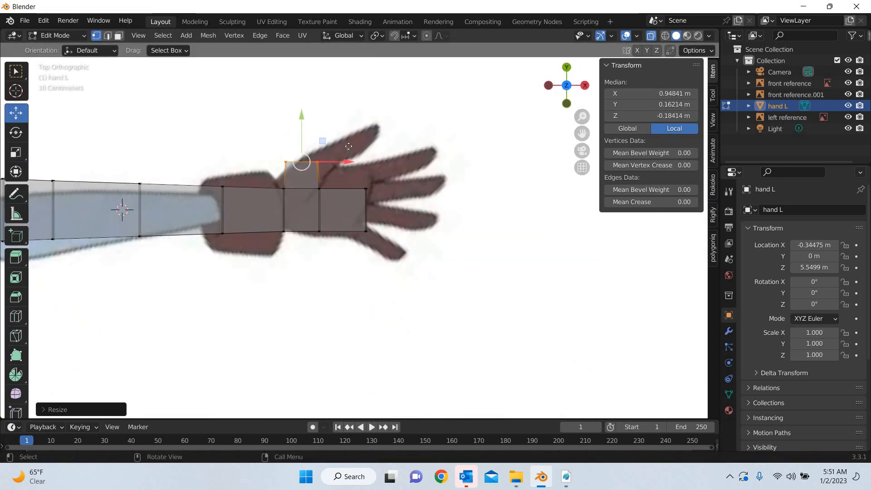
drag(323, 141, 338, 117)
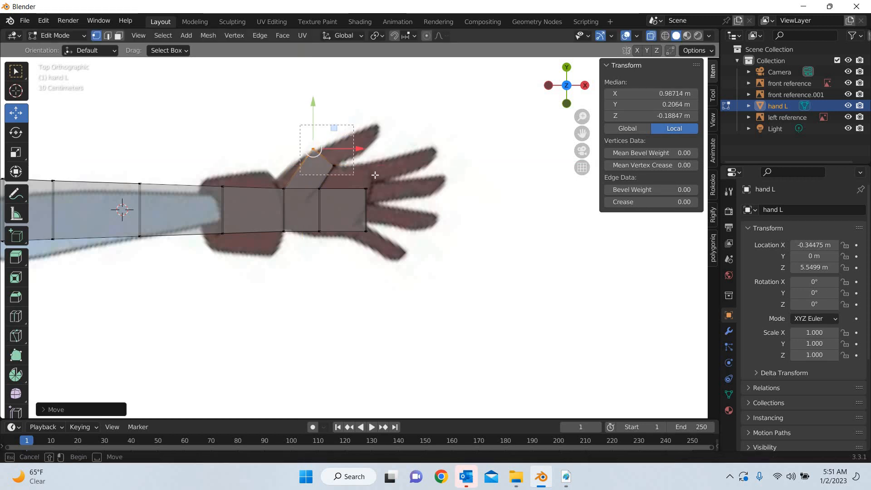
Extrude the end of the thumb base again and move the new end to the reference thumb's tip
shift+click(335, 167)
key(e)
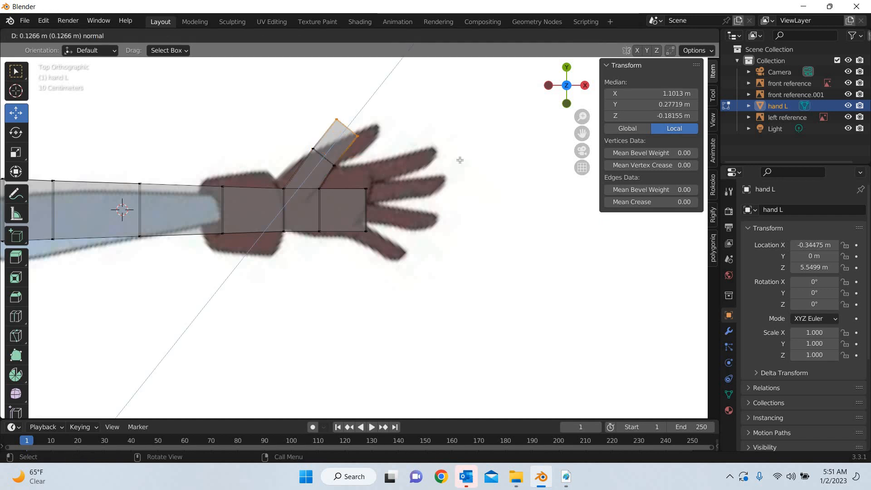
click(392, 106)
key(g)
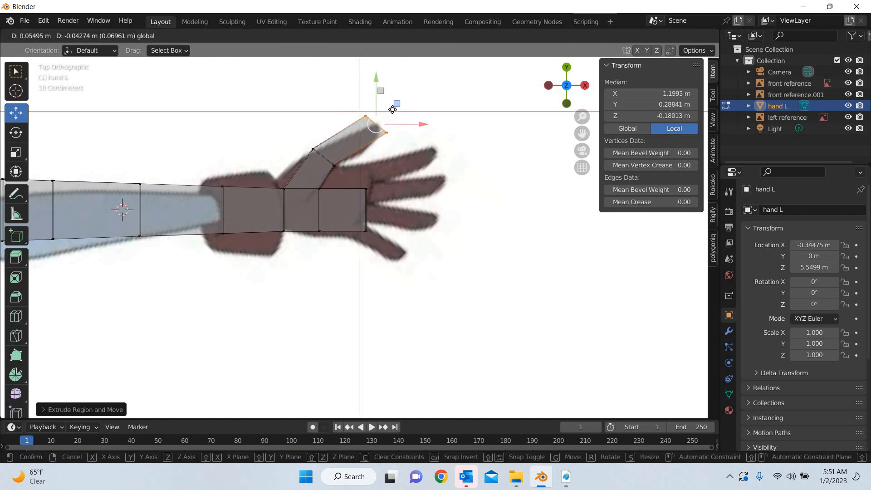
click(394, 107)
Scale the thumb's tip face down uniformly to about 0.76
middle_drag(317, 179, 77, 231)
drag(21, 153, 68, 160)
click(21, 154)
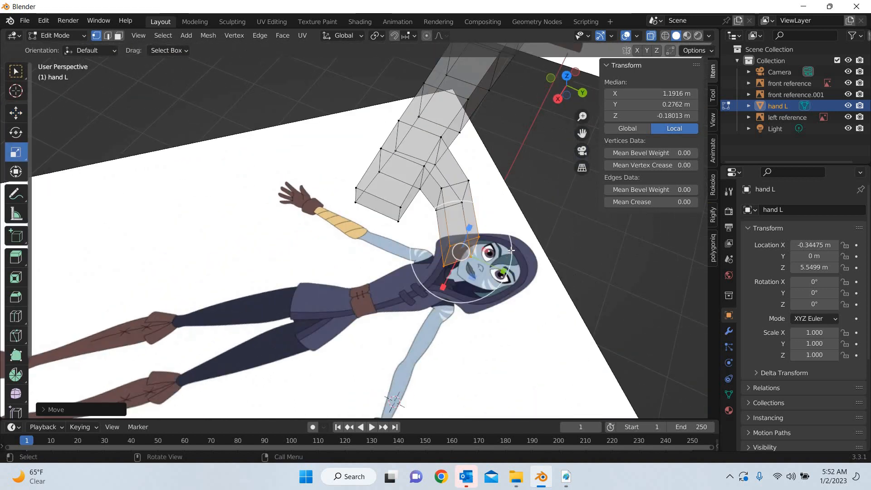
drag(414, 236, 424, 240)
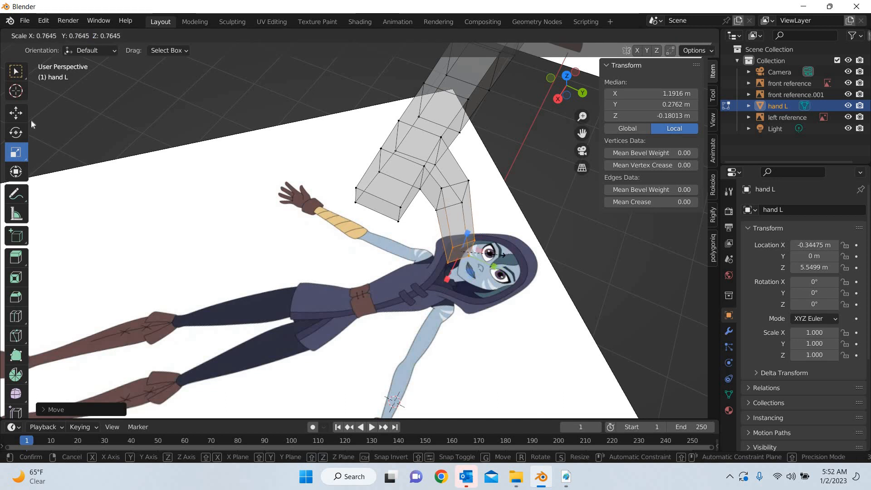
key(g)
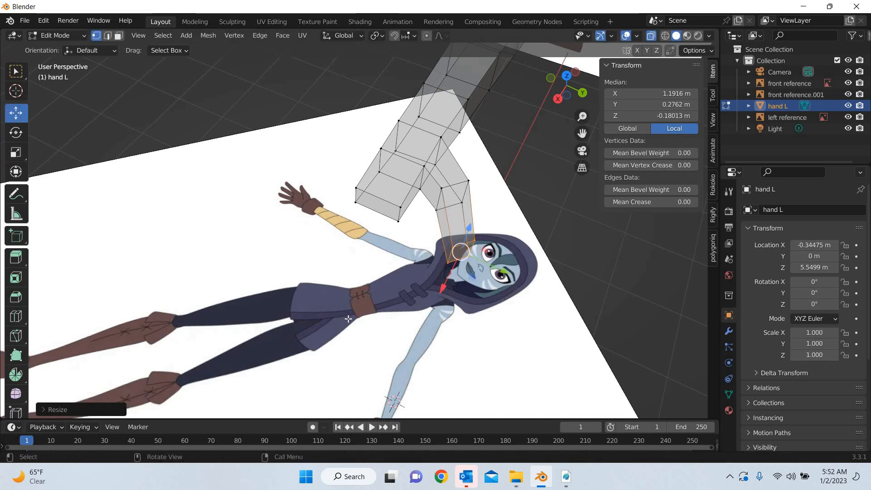
From the top view, rotate the thumb's tip face slightly about Z to align it with the thumb's direction
key(KP_7)
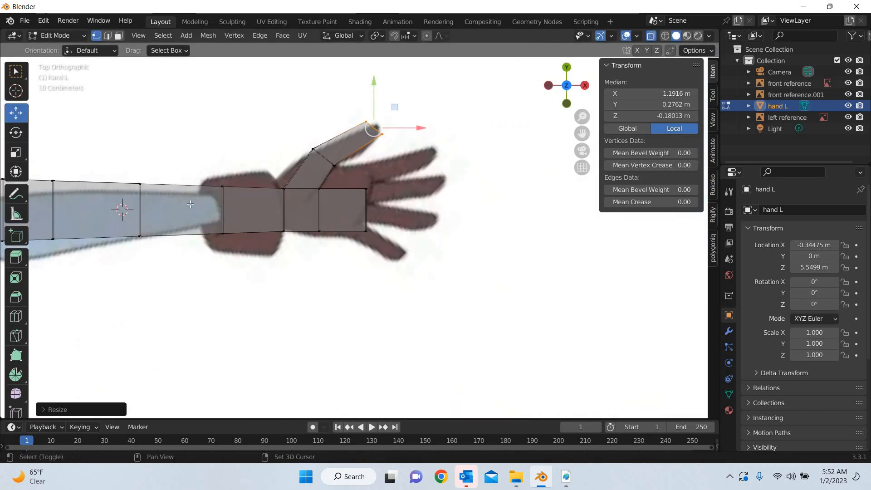
shift+middle_drag(415, 86, 412, 173)
click(21, 139)
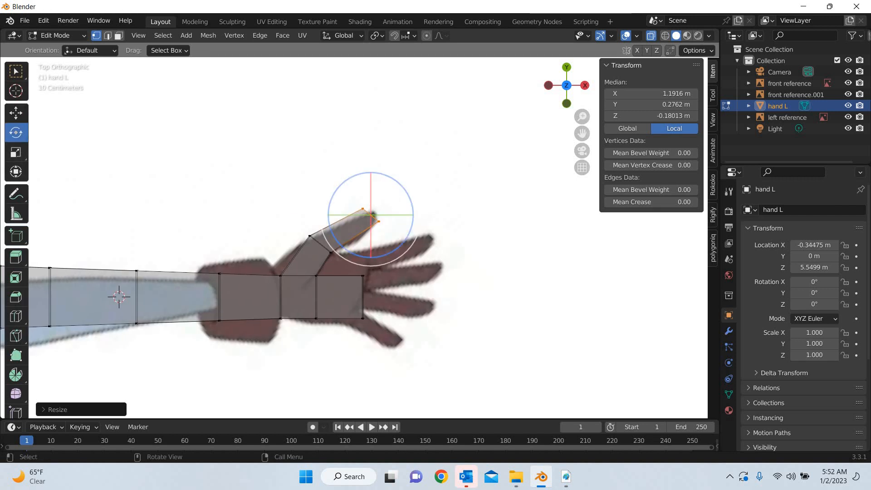
drag(405, 190, 409, 199)
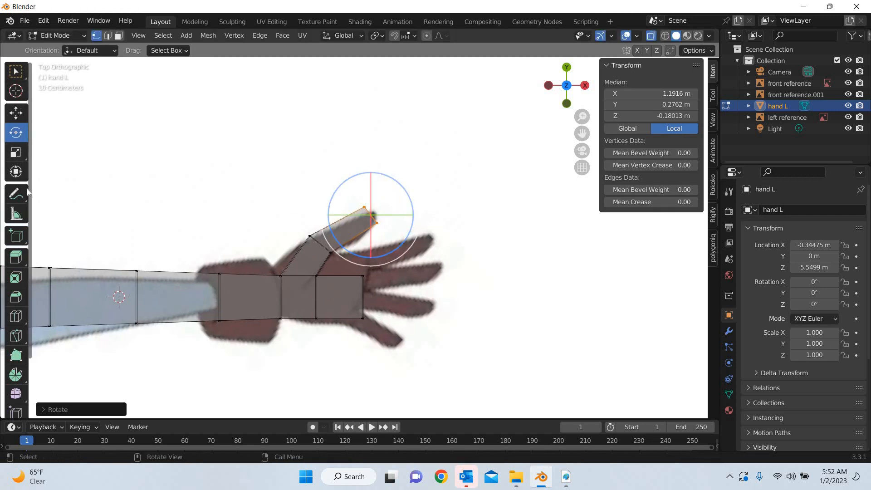
click(18, 114)
Add two loop cuts close together across the thumb's outer segment and move both loops to follow the reference thumb's curve
click(17, 316)
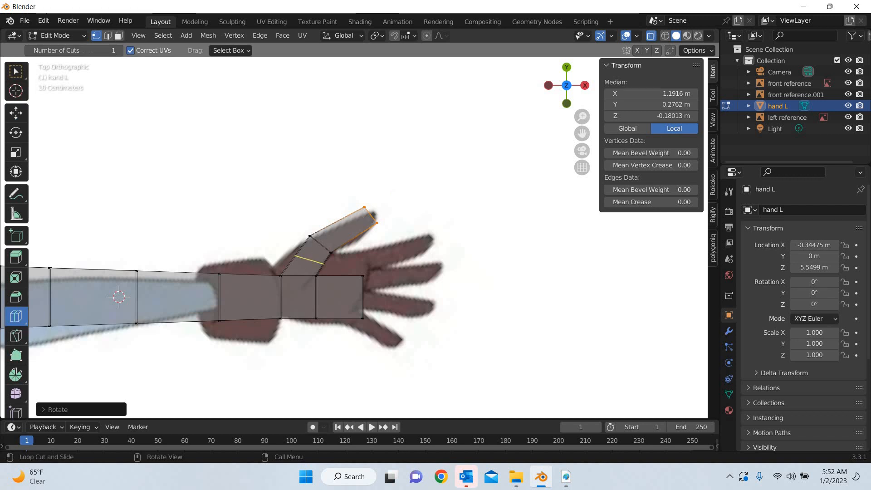
drag(348, 229, 347, 226)
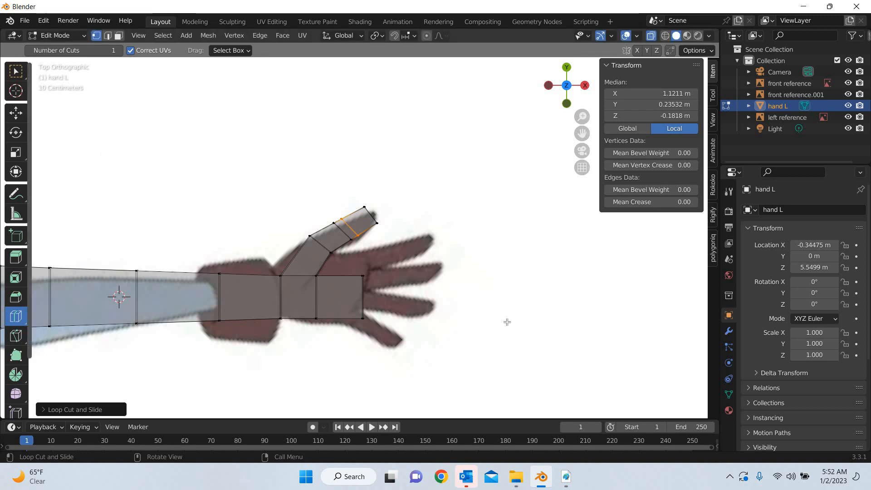
click(19, 114)
scroll(305, 201, up, 1)
scroll(305, 202, up, 2)
drag(303, 199, 362, 261)
drag(363, 212, 366, 218)
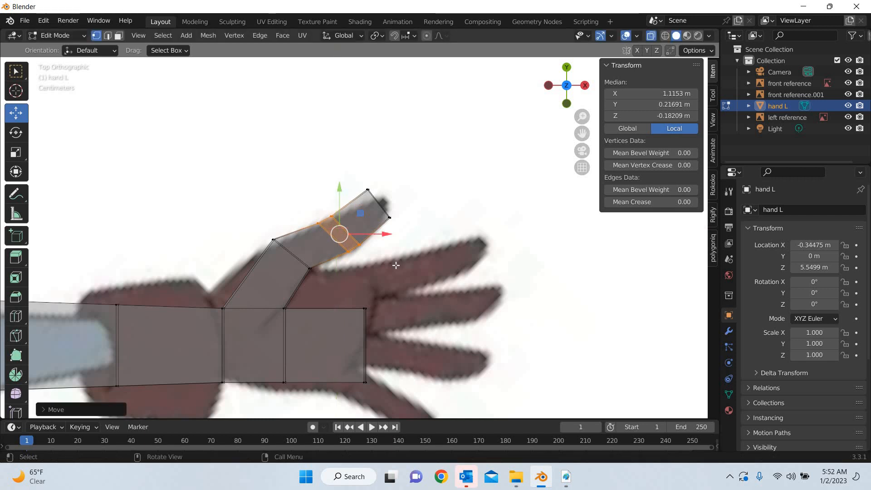
Add a loop cut across the thumb's base segment and slide it close to the lower thumb joint
click(17, 317)
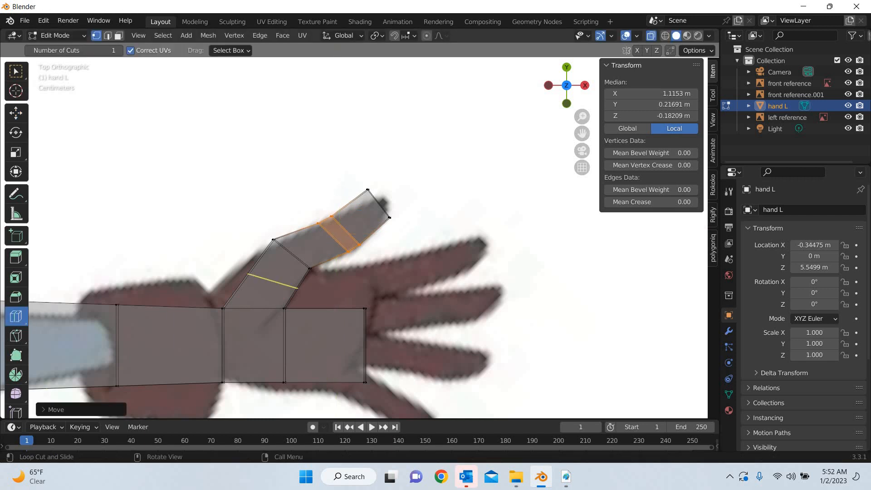
drag(291, 282, 314, 271)
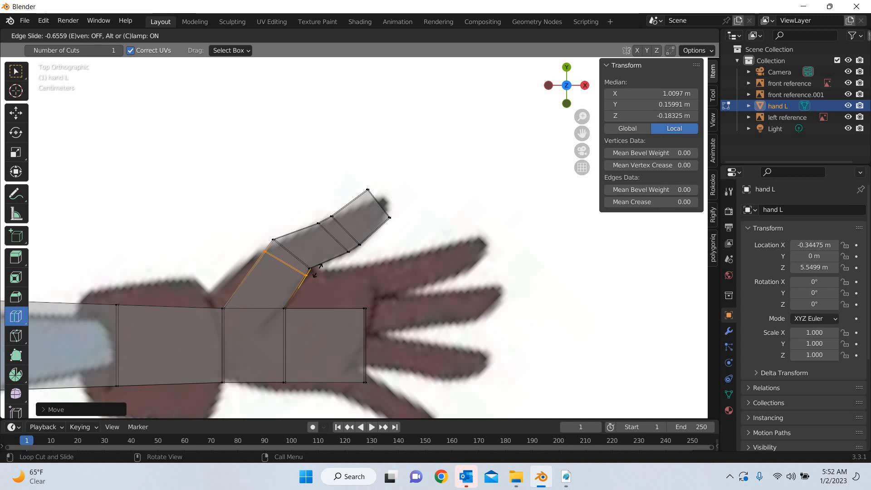
click(18, 111)
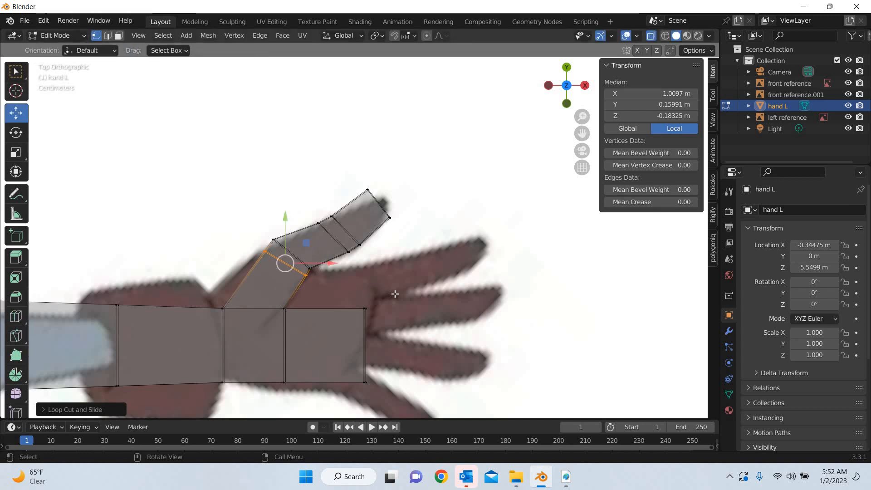
Raise the palm's thumb-side edge slightly, then move its two outer vertex pairs about 0.032 m along both X and Y
drag(395, 293, 208, 335)
drag(291, 276, 263, 343)
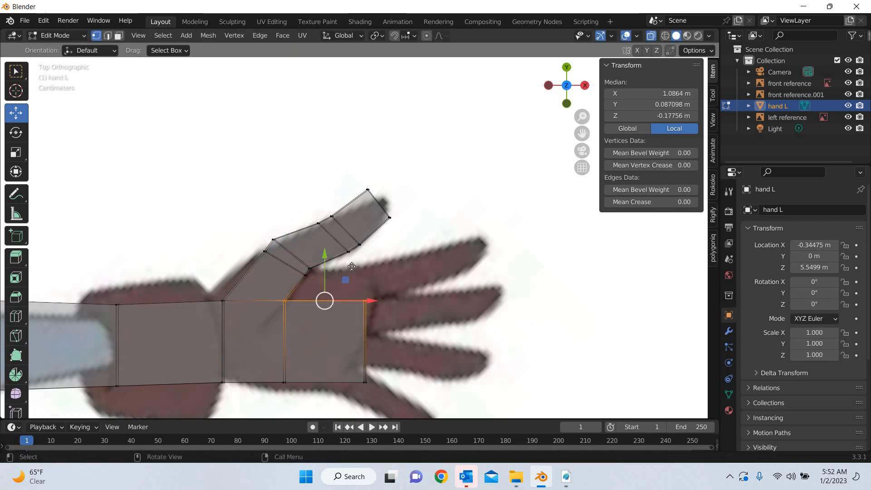
drag(346, 279, 360, 262)
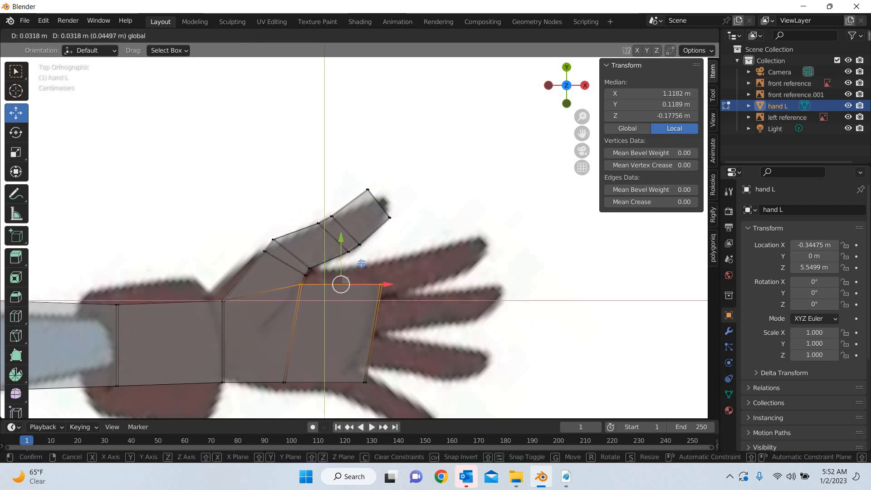
Shift the loop at the thumb's base slightly toward the wrist and move its outer vertices to the reference thumb's outline
drag(228, 235, 228, 236)
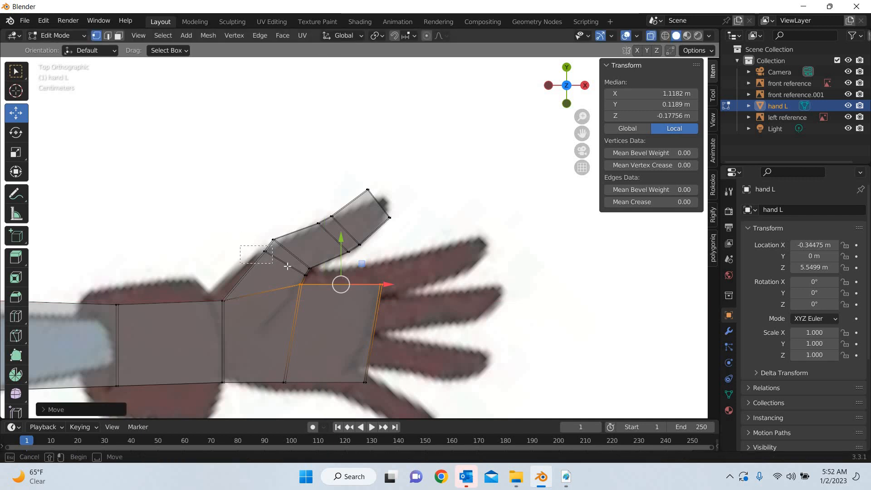
click(265, 251)
drag(293, 271, 308, 282)
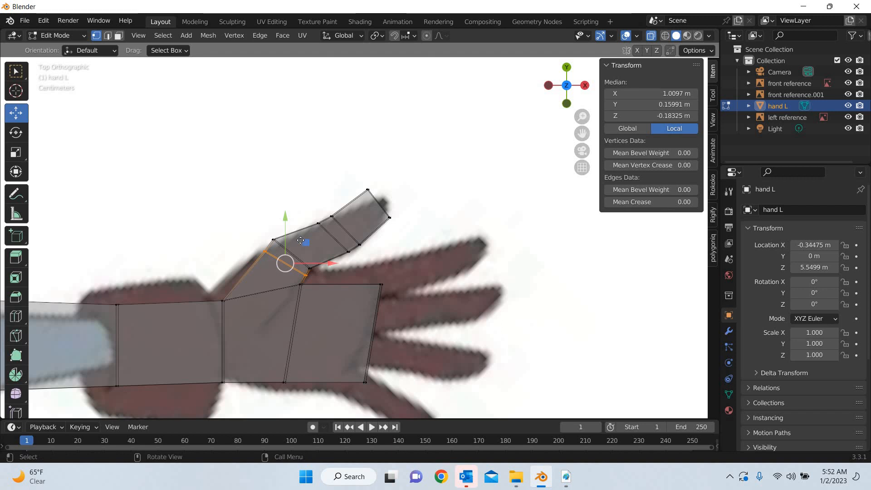
key(g)
click(264, 256)
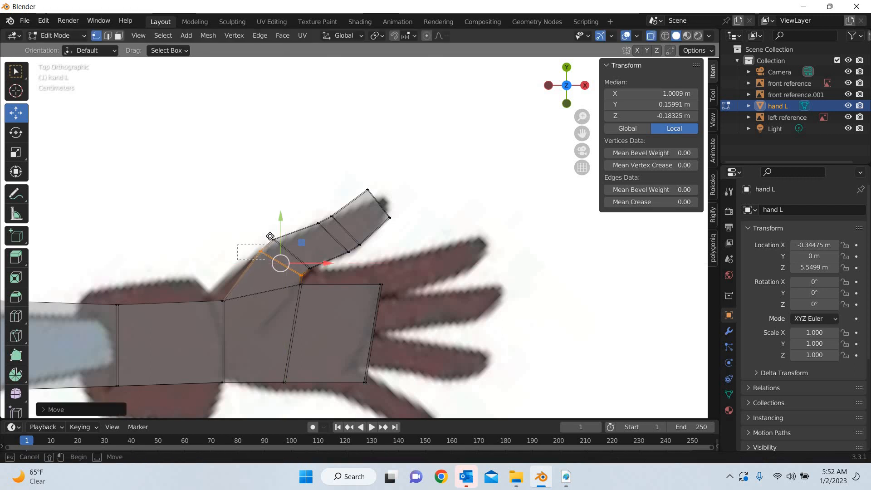
click(261, 251)
key(g)
click(348, 291)
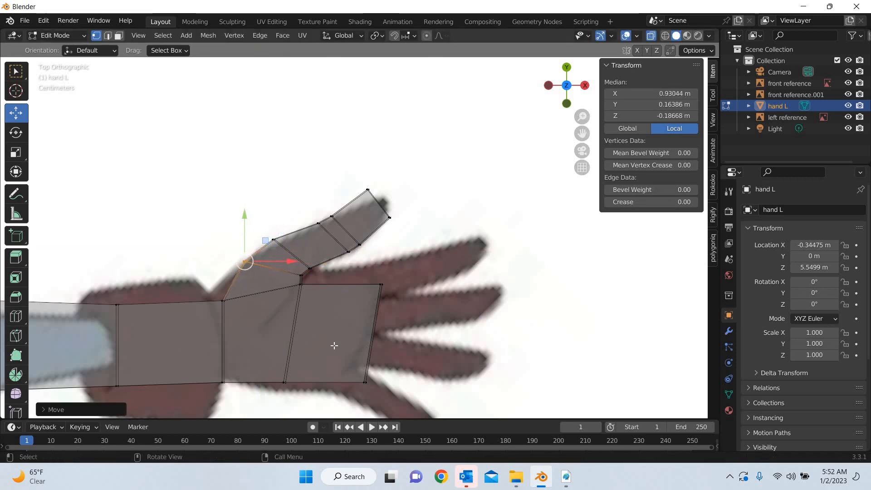
Move the palm's little-finger-side vertices about 0.012 m outward along Y to match the reference palm
shift+scroll(318, 272, down, 5)
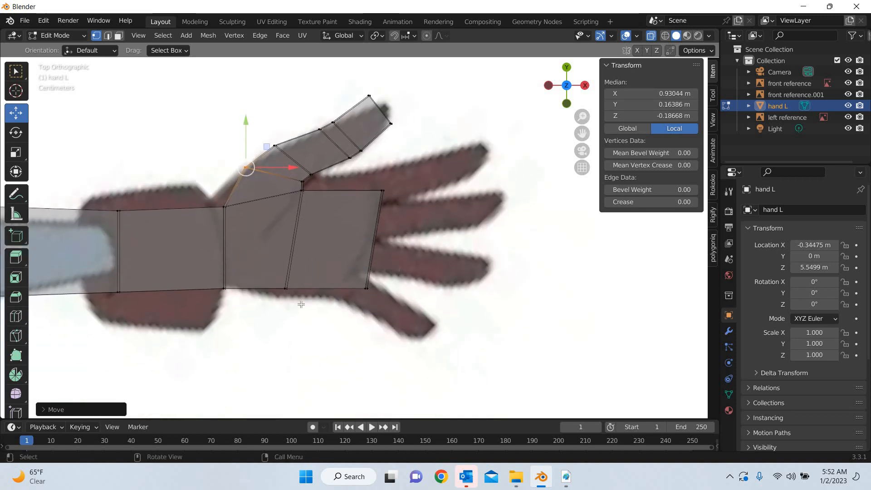
alt+click(328, 255)
drag(327, 259, 328, 265)
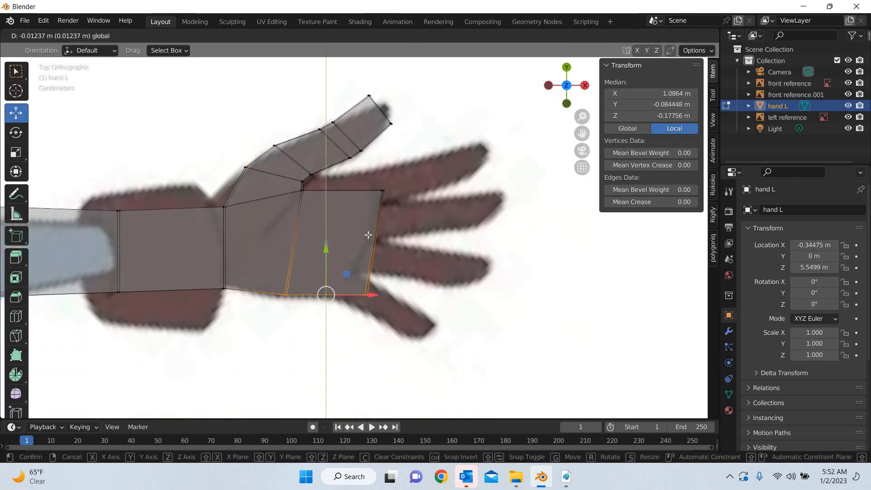
Move the two outer corners of the palm's finger end so the edge follows the reference's knuckle line
click(374, 188)
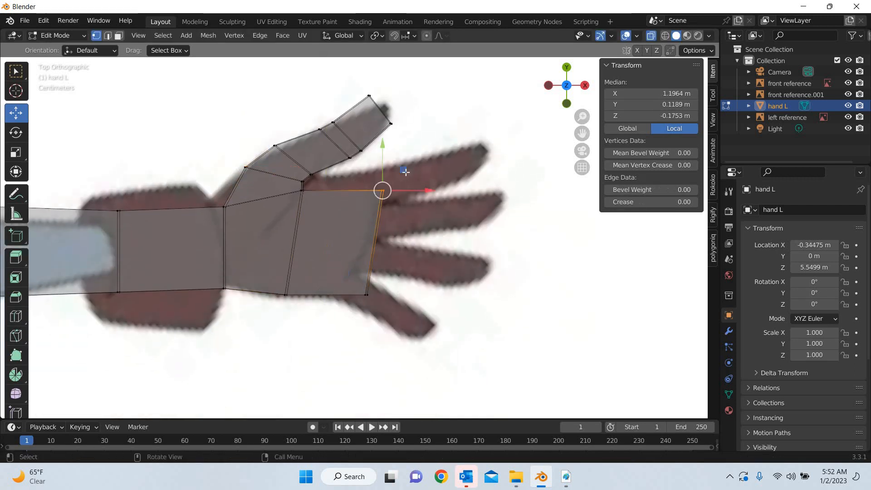
drag(403, 170, 395, 155)
drag(384, 283, 335, 316)
drag(387, 268, 377, 271)
drag(331, 334, 331, 334)
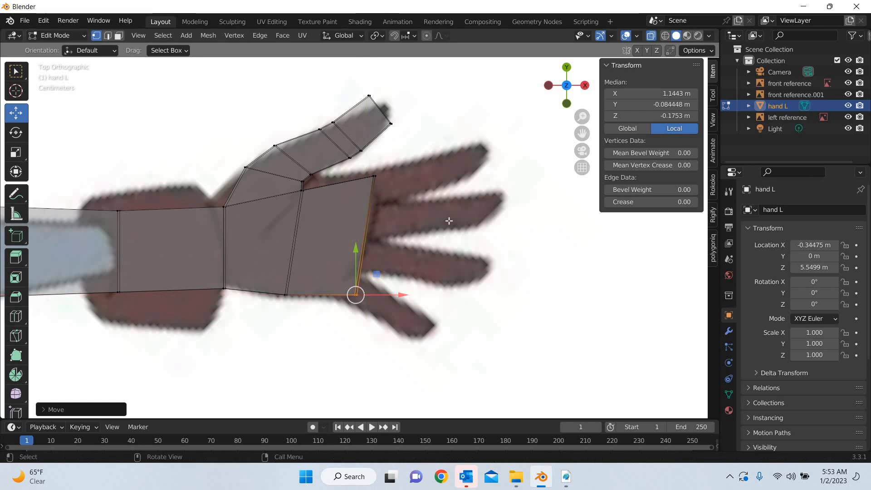
middle_drag(380, 283, 366, 184)
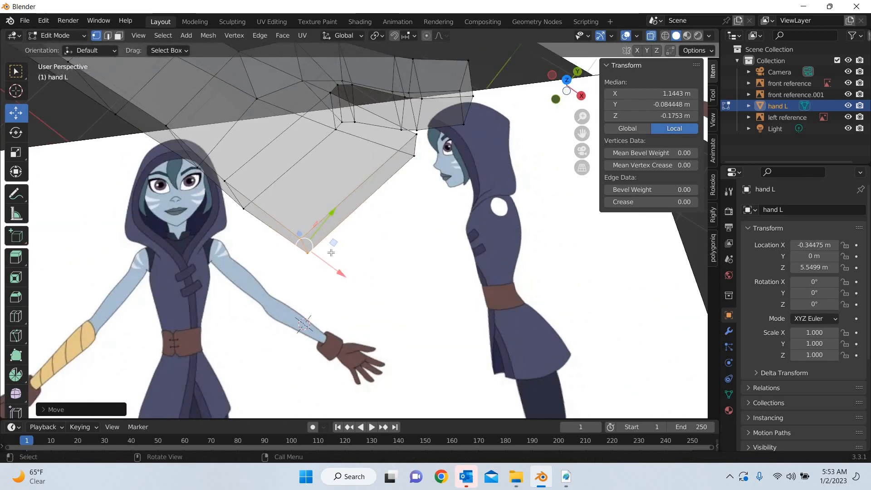
middle_drag(386, 330, 422, 318)
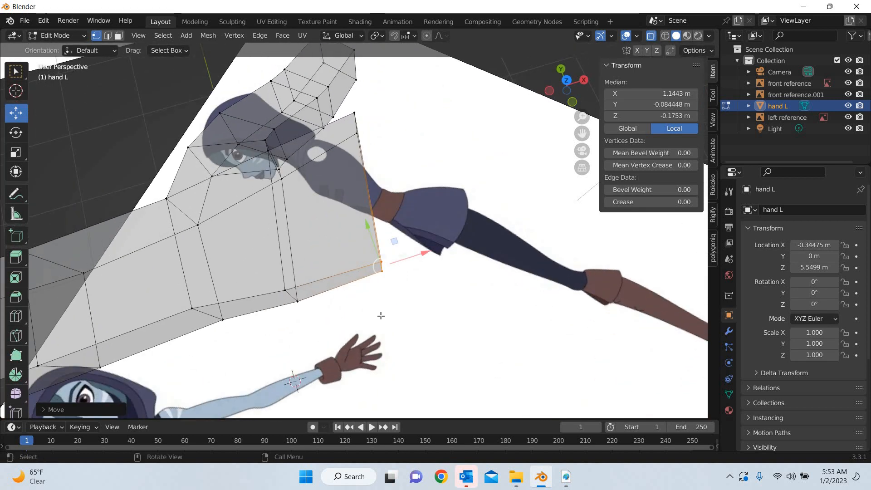
From the top view, knife-cut the palm from the thumb-side wrist corner to the finger edge between the index and middle fingers
key(KP_7)
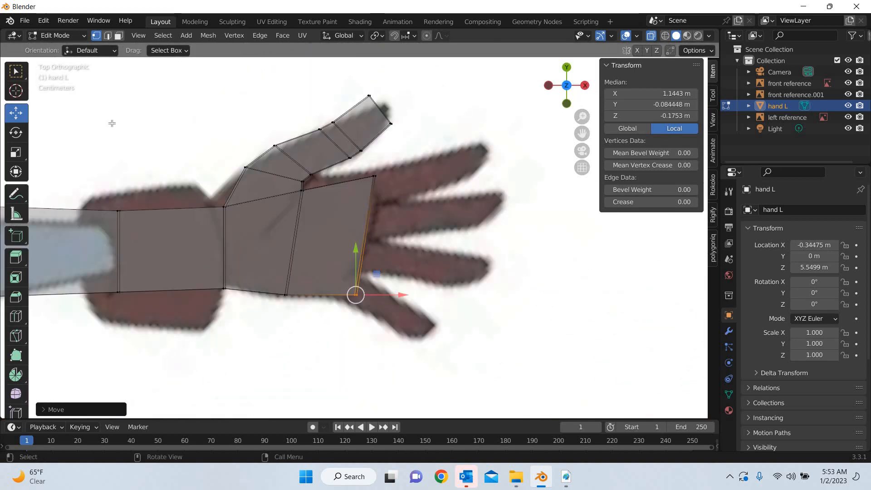
click(16, 336)
scroll(170, 195, up, 2)
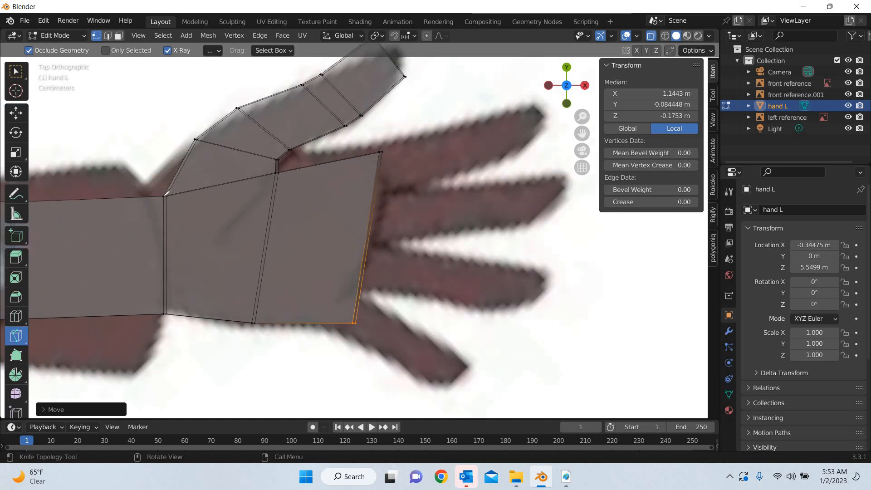
click(164, 196)
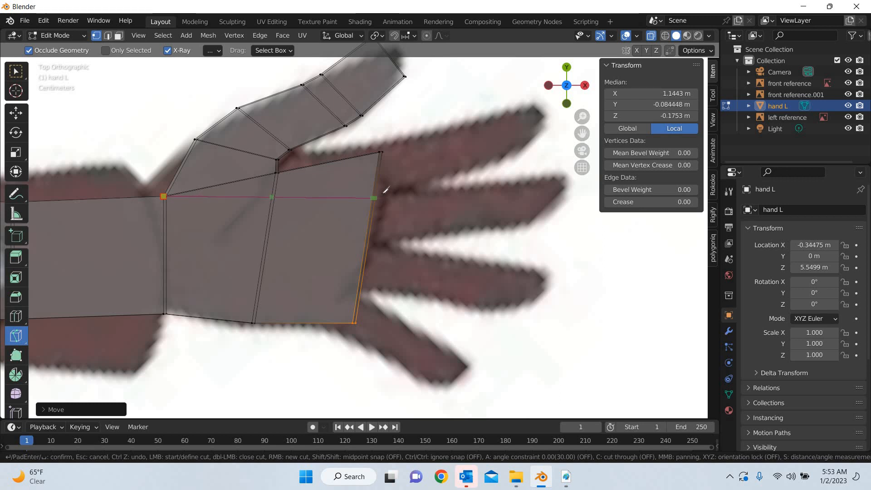
click(381, 195)
key(Return)
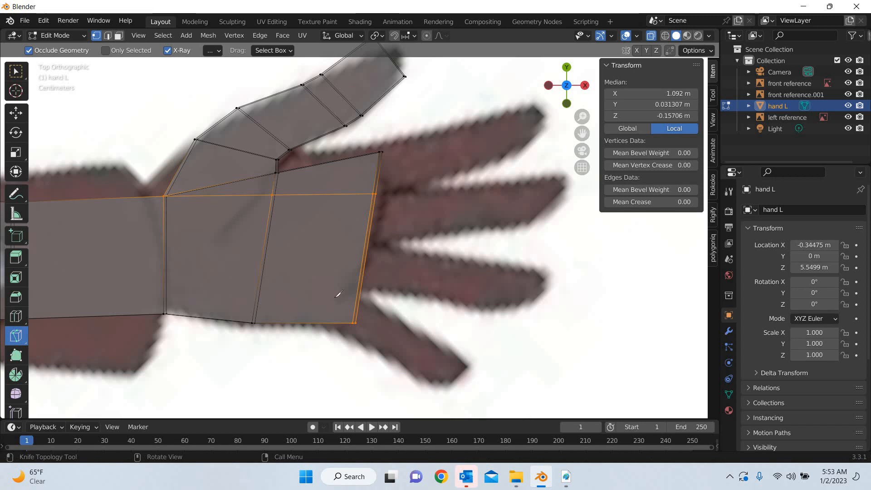
Knife-cut the palm from the opposite wrist corner to the finger edge between the ring and little fingers
click(361, 290)
click(358, 291)
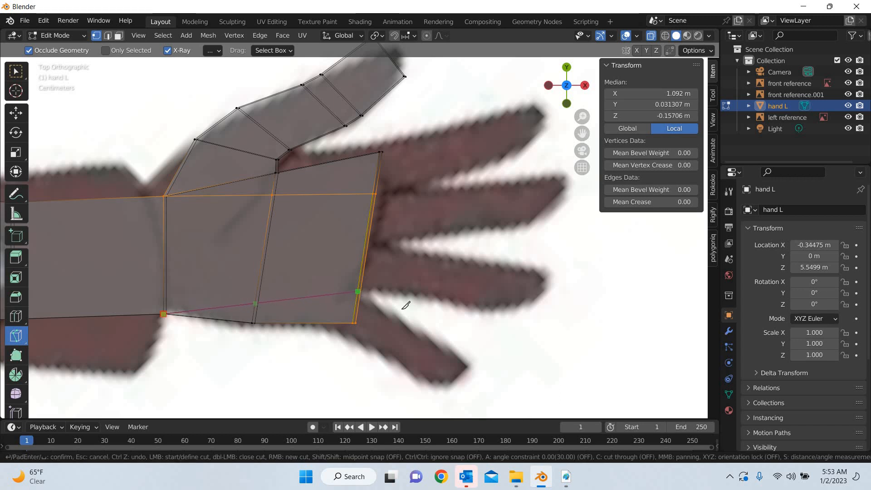
key(Return)
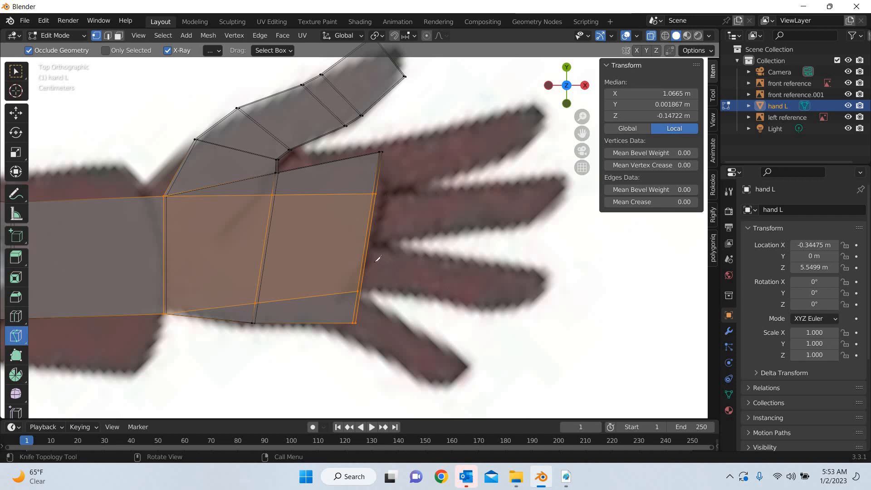
Knife-cut across the palm's end face from the ring and little finger division down to the opposite edge
middle_drag(376, 253, 317, 161)
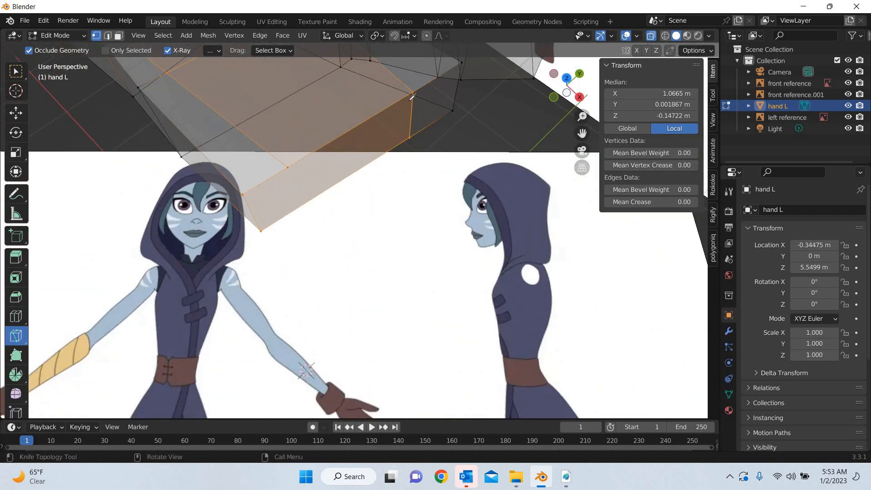
click(288, 168)
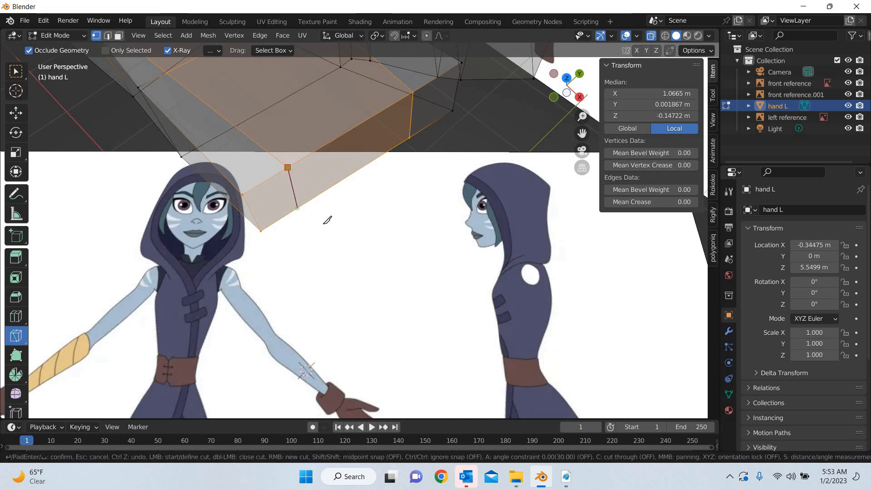
key(Return)
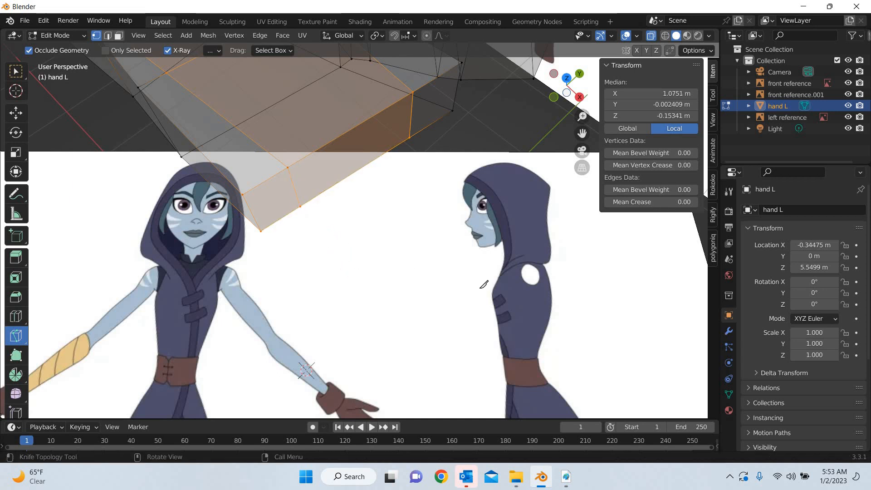
middle_drag(484, 284, 465, 309)
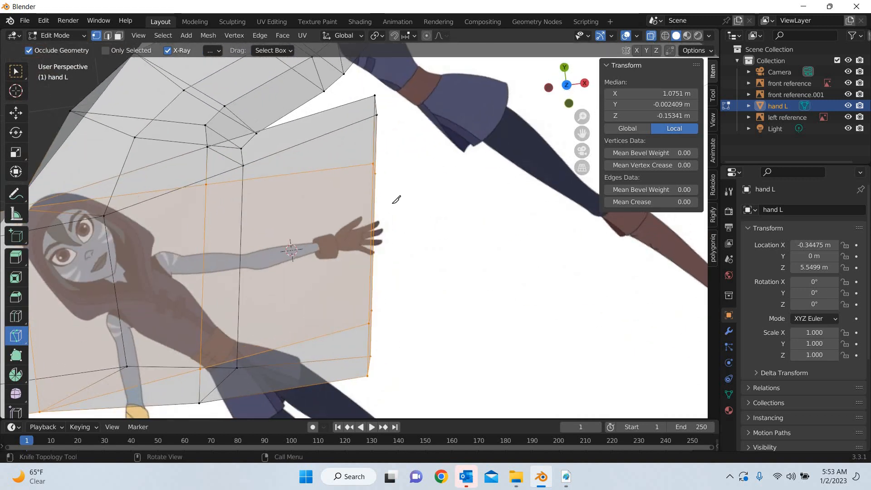
Knife-cut a V from the two mid-palm cut intersections to the finger edge between the middle and ring fingers
scroll(397, 197, up, 4)
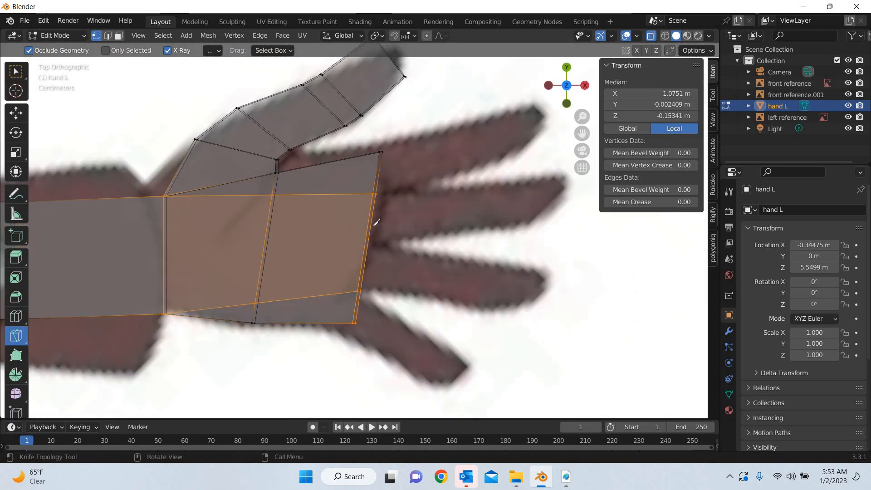
click(273, 195)
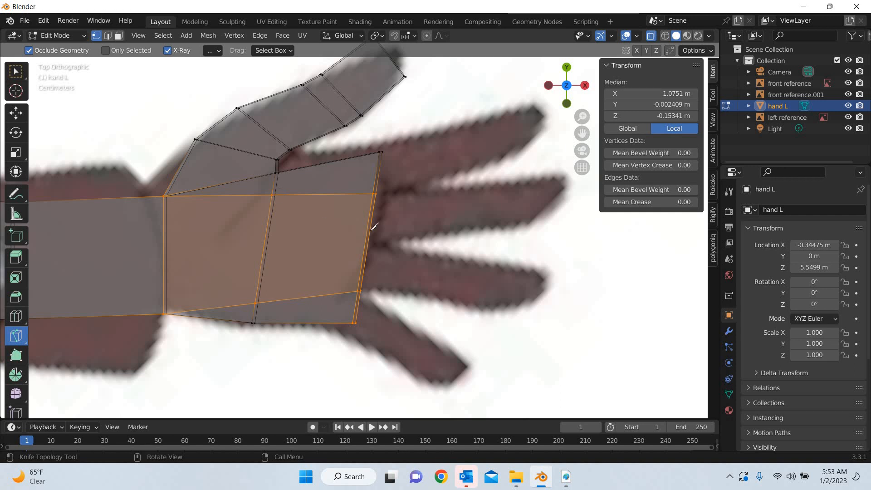
click(256, 302)
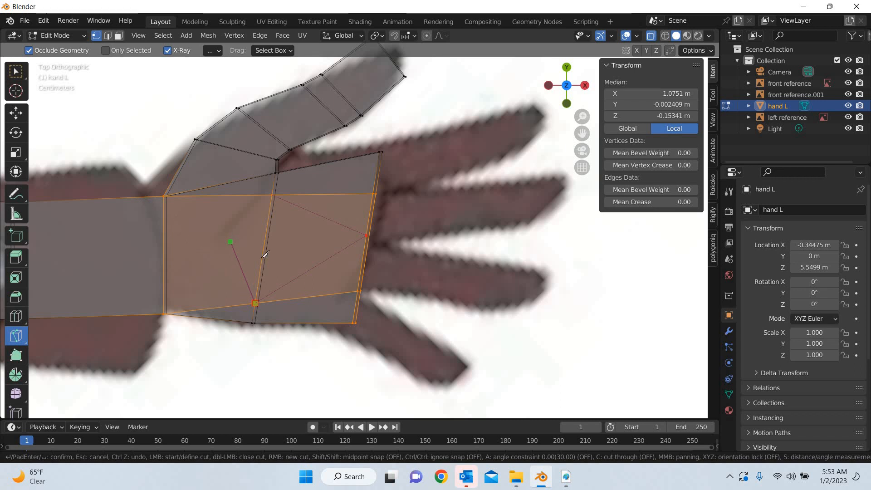
key(Return)
key(shift+space)
key(g)
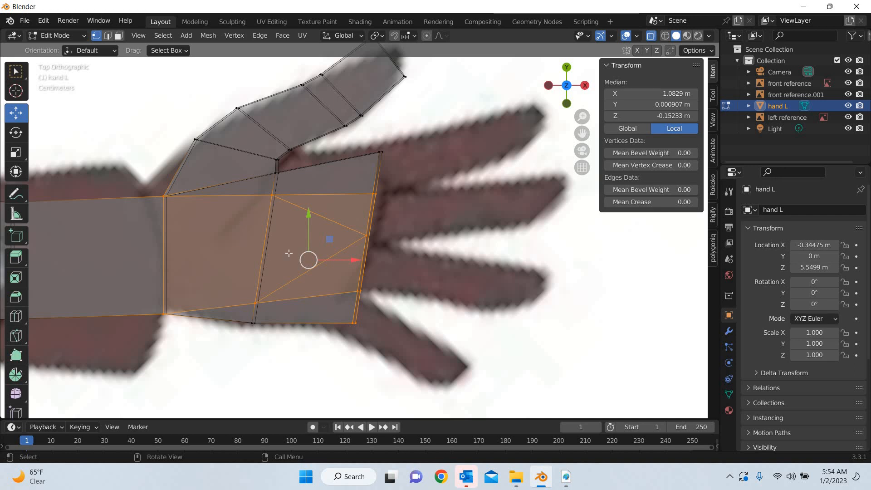
Switch to face selection and select the palm's end face at the base of the index finger
scroll(289, 253, down, 10)
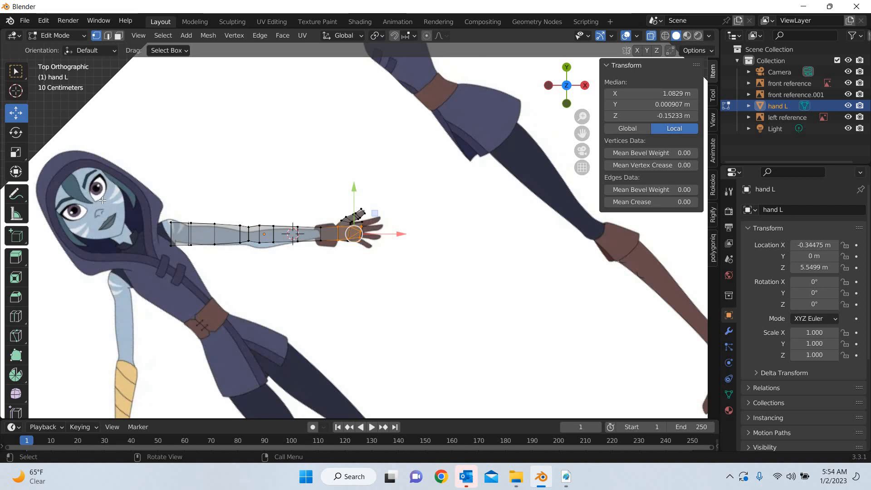
key(KP_Decimal)
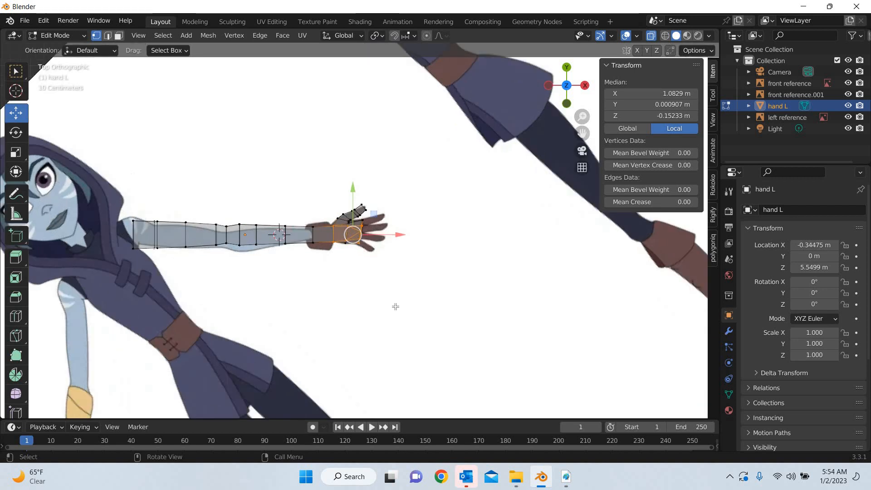
click(119, 36)
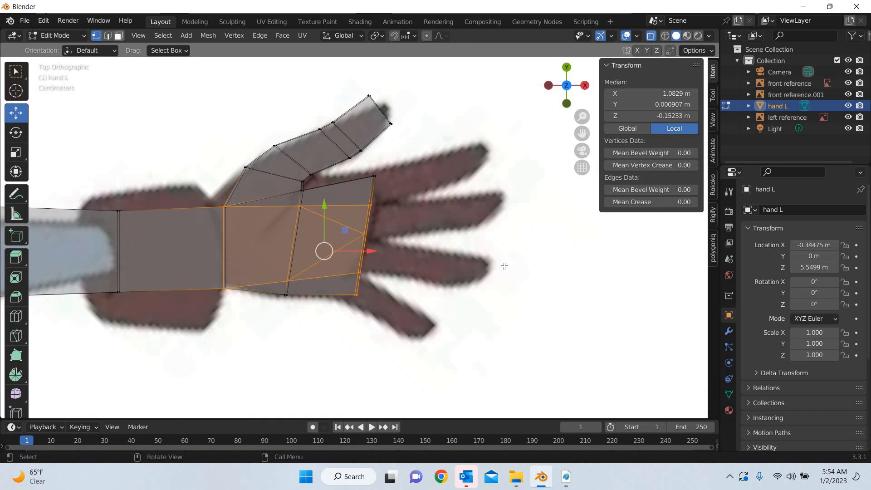
middle_drag(319, 138, 473, 263)
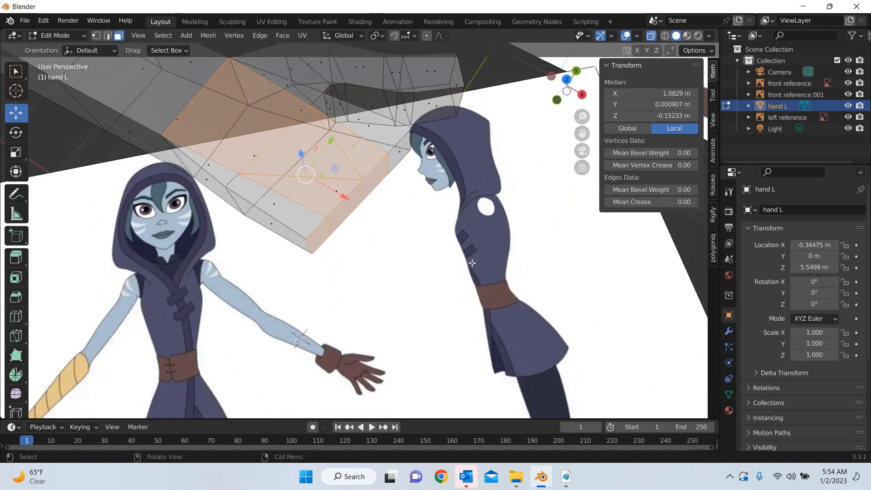
click(399, 155)
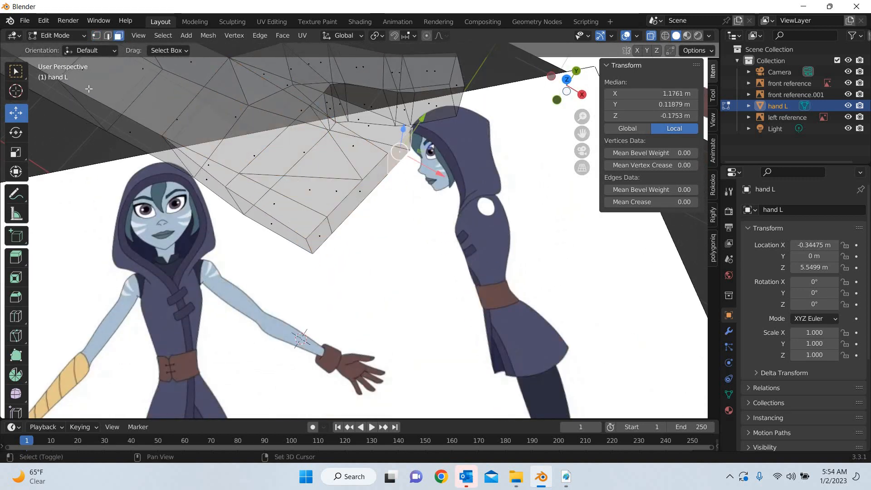
Knife-cut the palm's underside from both wrist corners to the index-middle and ring-little finger divisions on the finger edge
click(18, 338)
middle_drag(394, 169, 159, 78)
key(1)
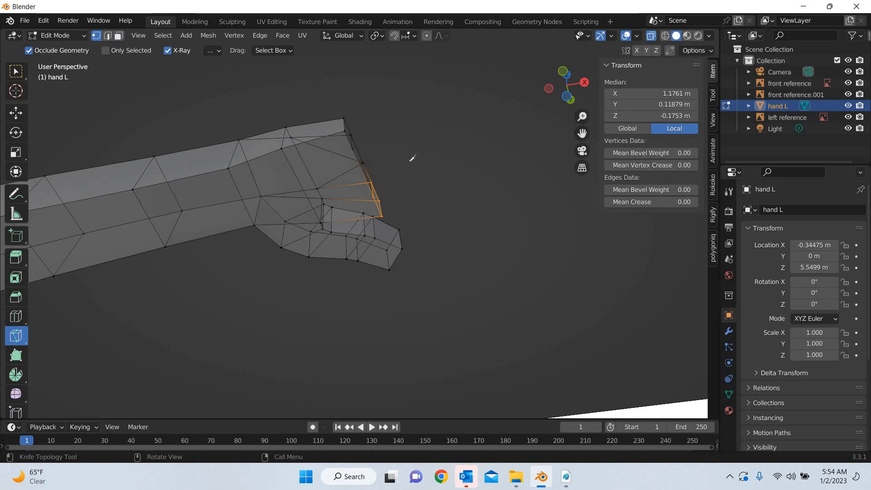
middle_drag(410, 159, 420, 239)
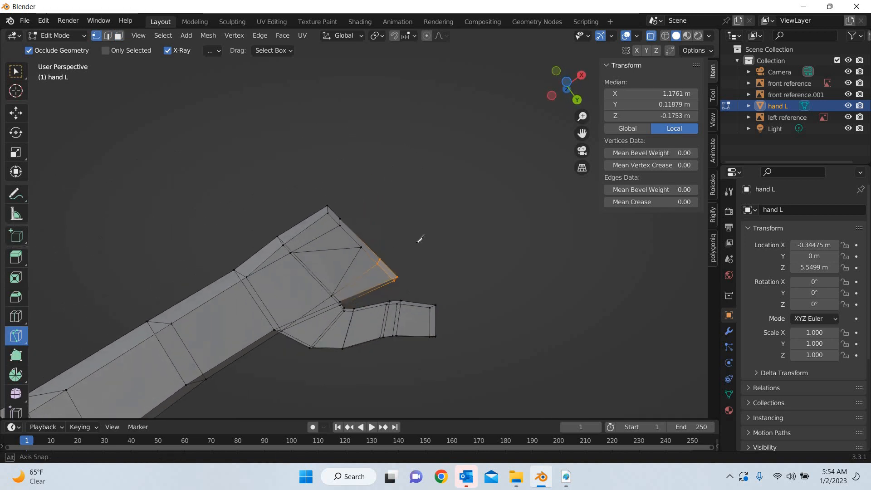
scroll(379, 323, up, 3)
middle_drag(467, 170, 279, 316)
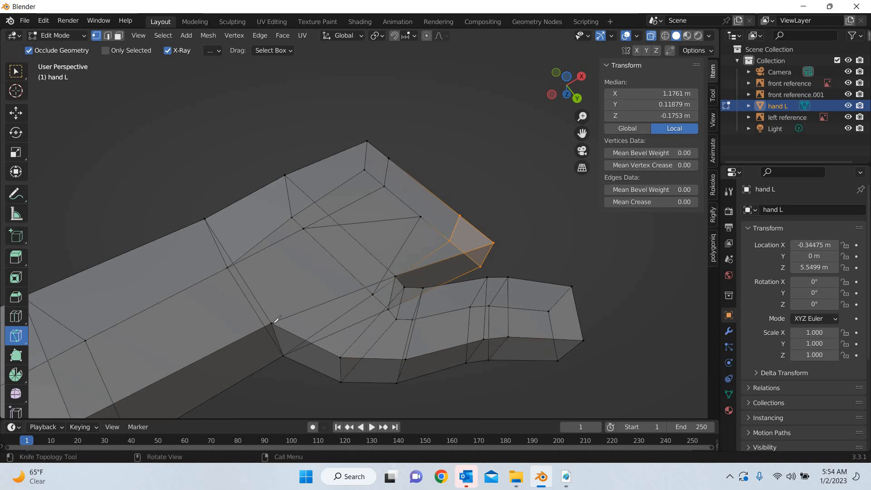
click(271, 323)
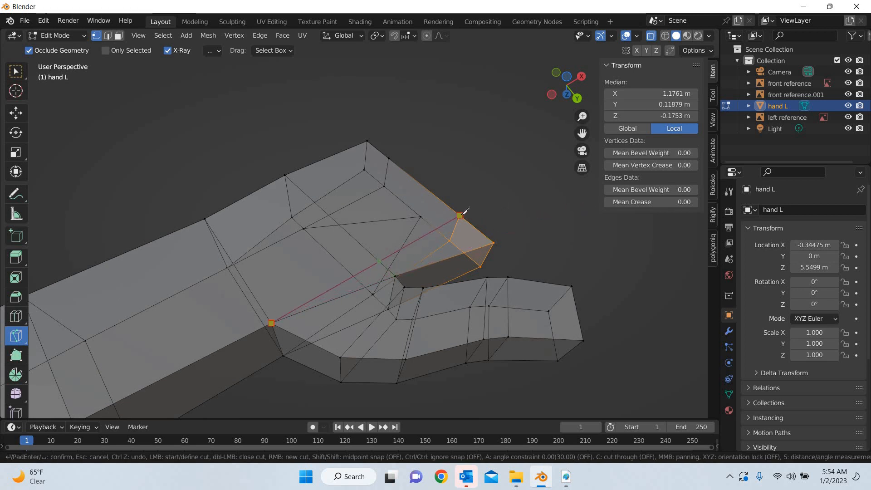
click(460, 216)
key(Return)
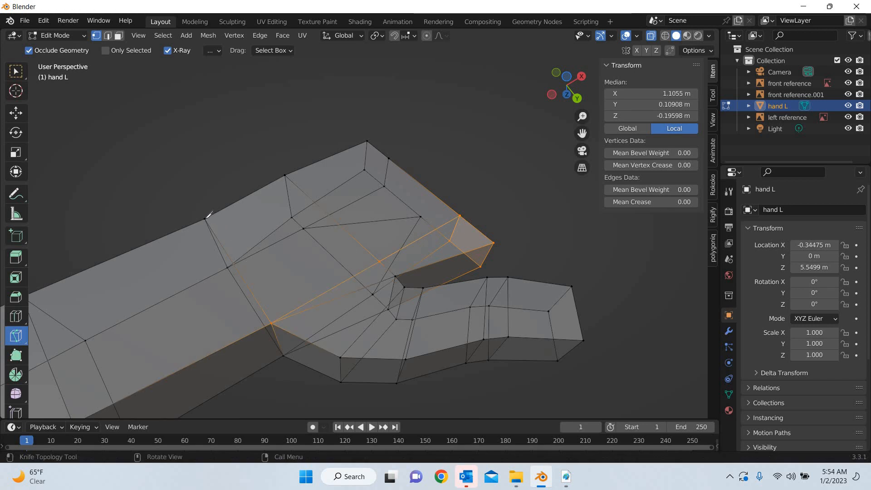
click(205, 220)
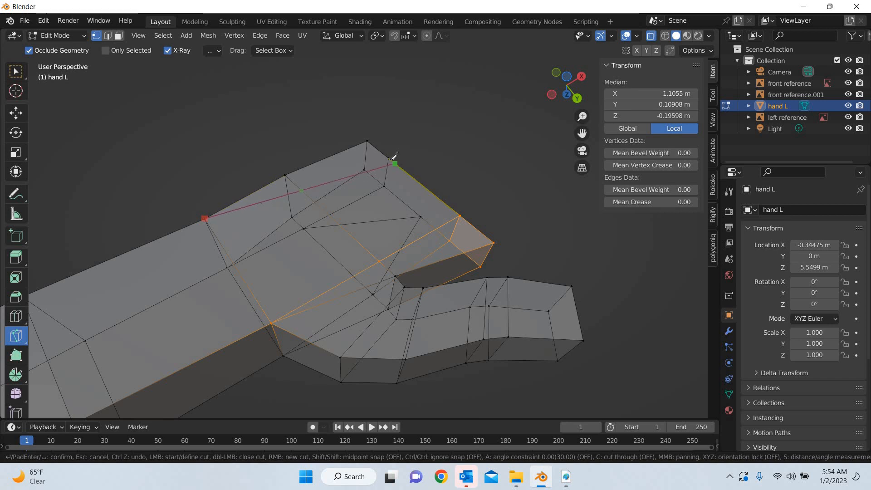
key(Return)
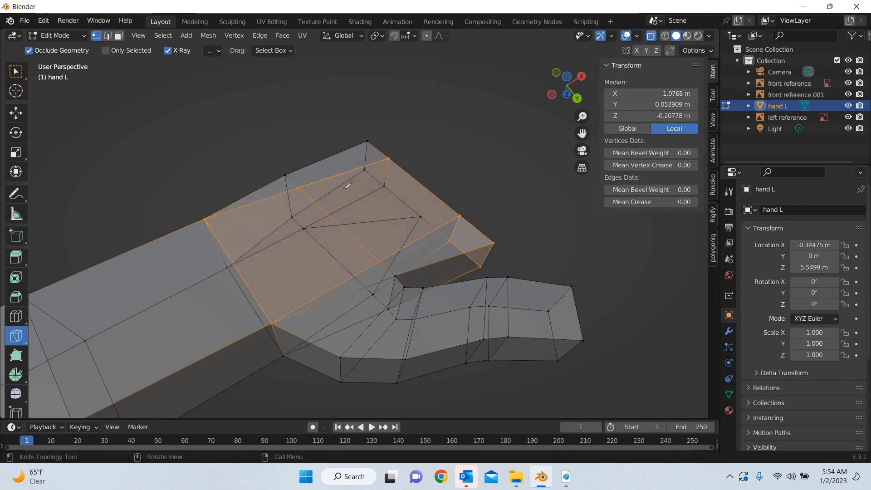
Knife-cut a V on the palm's underside from the two mid-palm intersections to the finger edge between the middle and ring fingers
key(k)
click(421, 183)
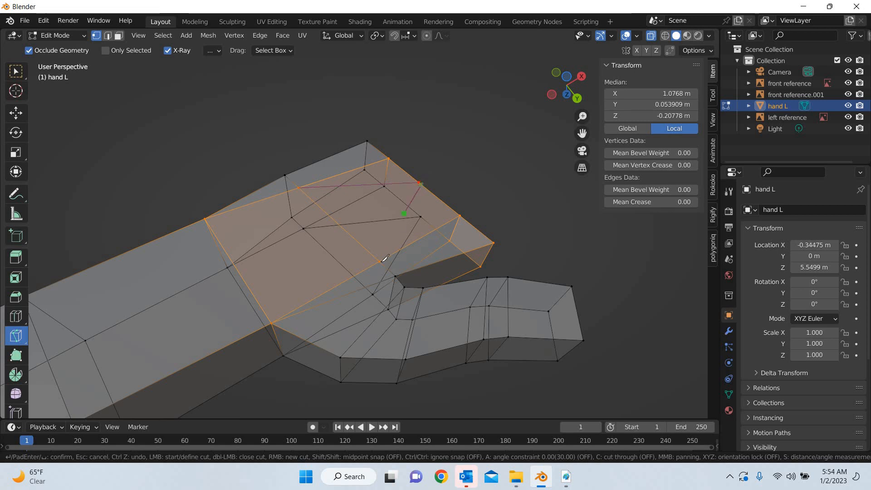
key(Return)
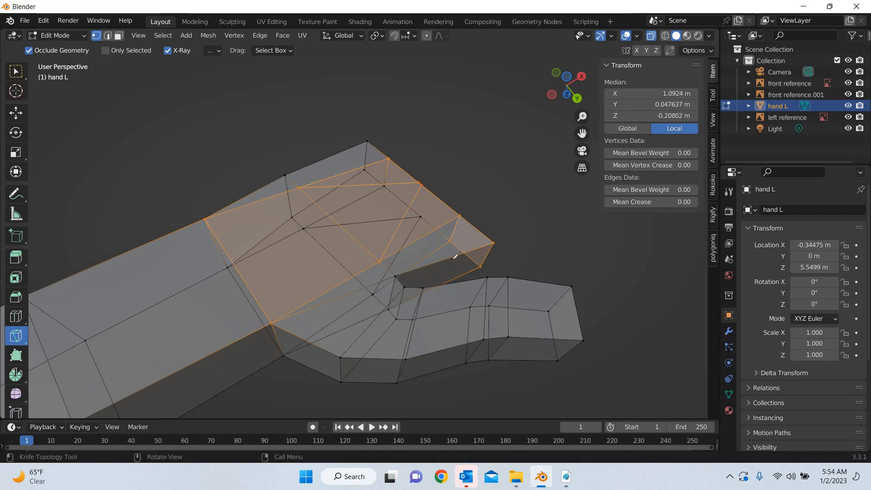
Knife-cut across the palm's end face between the middle and ring fingers, from the upper edge to the underside division
middle_drag(389, 363, 383, 300)
scroll(341, 284, down, 3)
scroll(364, 199, up, 4)
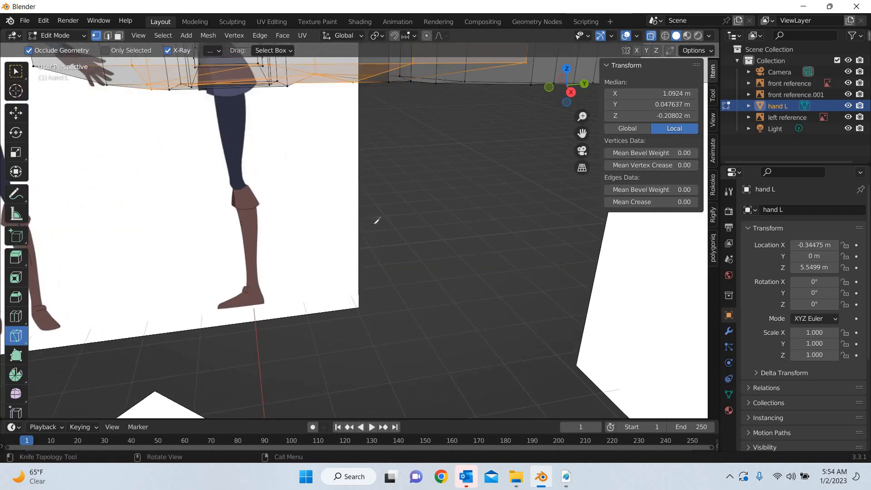
middle_drag(377, 221, 384, 131)
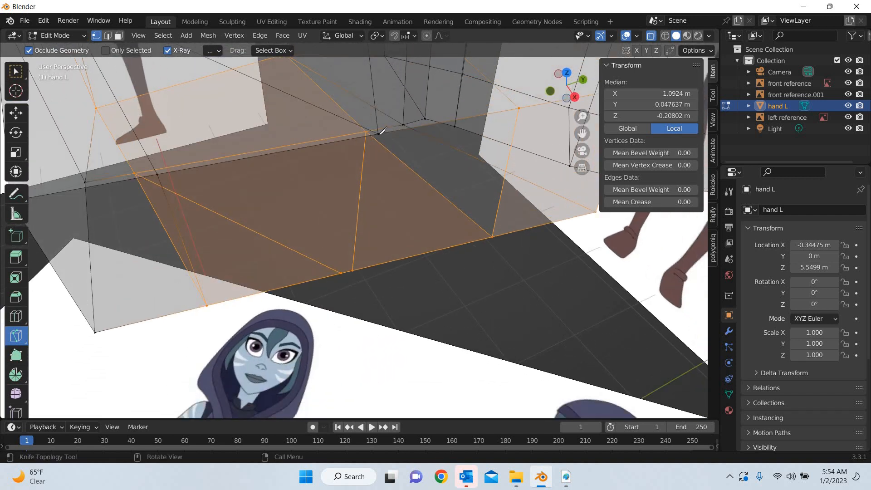
click(378, 133)
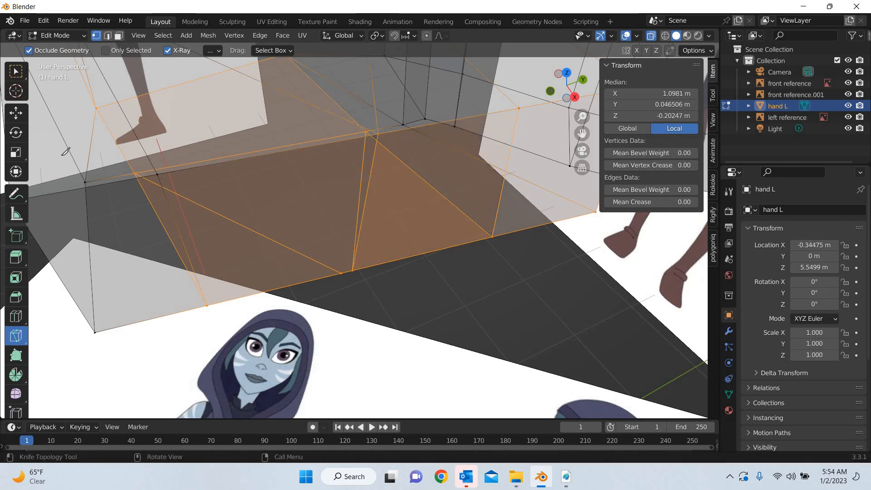
click(369, 282)
key(Return)
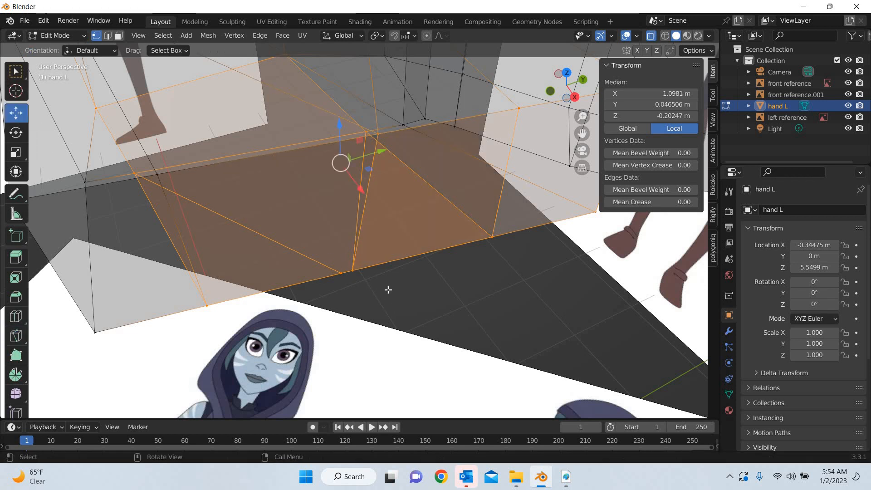
Merge the two nearly coincident vertices on the end face's lower edge between the middle and ring fingers at their center
drag(325, 251, 389, 289)
right_click(323, 400)
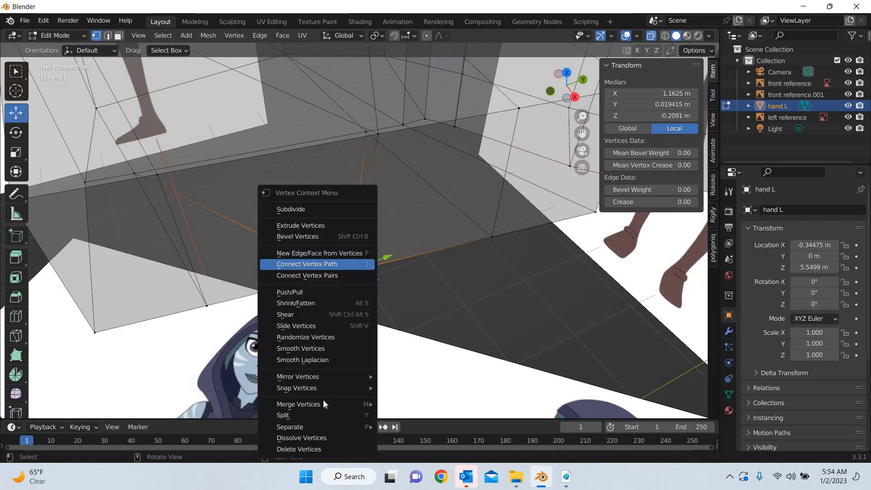
mouse_move(331, 401)
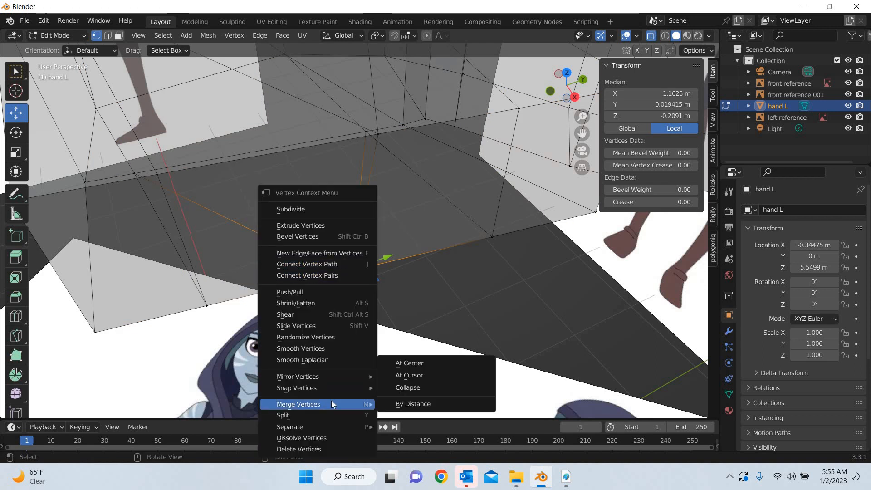
click(429, 365)
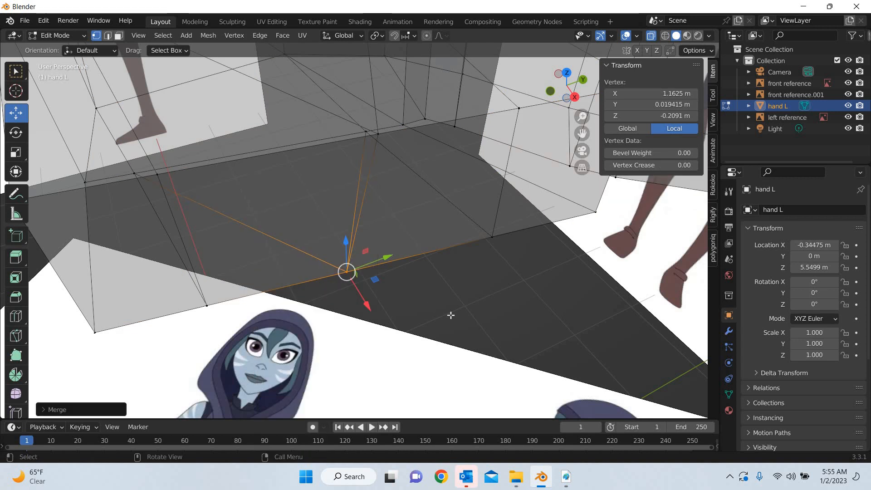
middle_drag(451, 315, 408, 231)
scroll(299, 163, up, 3)
middle_drag(349, 214, 370, 201)
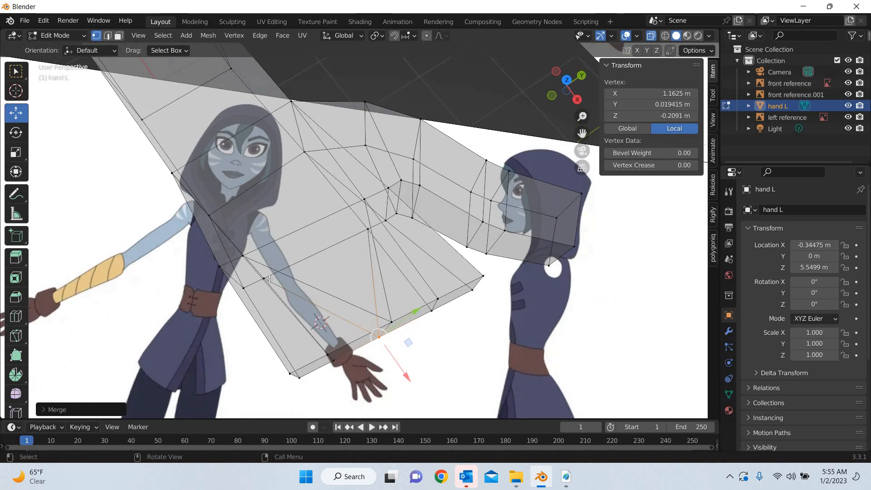
click(285, 268)
key(g)
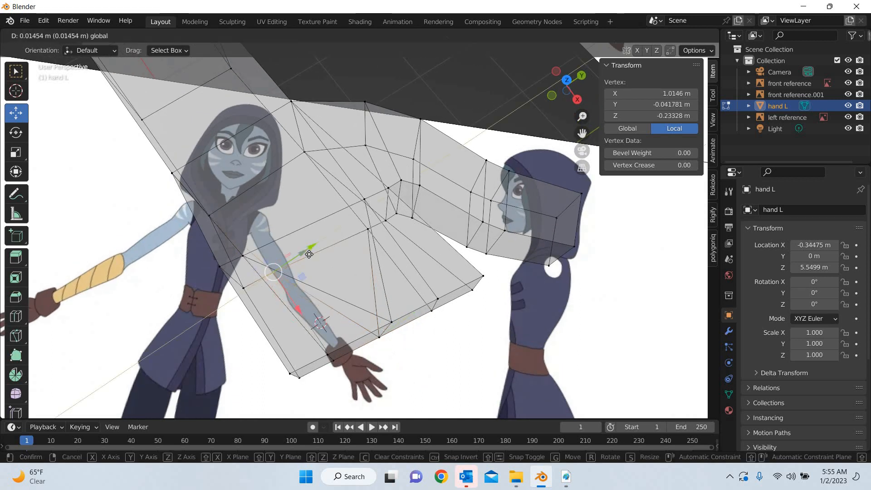
click(423, 276)
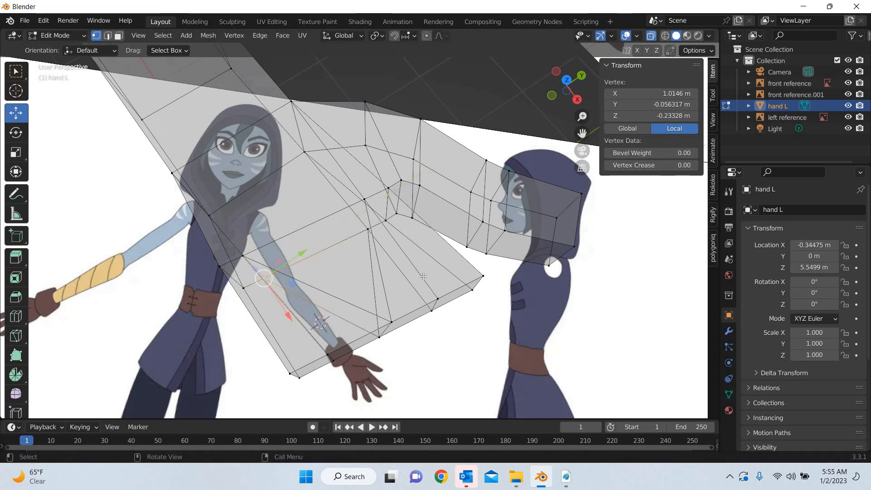
middle_drag(423, 276, 426, 276)
In top view, move the merged underside vertex to line up with its upper counterpart between the middle and ring fingers
key(KP_7)
scroll(522, 287, up, 2)
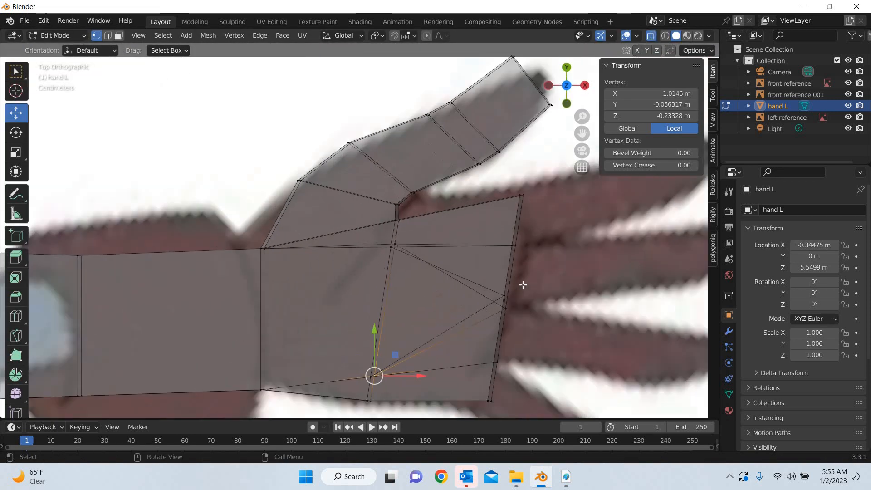
drag(494, 320, 540, 300)
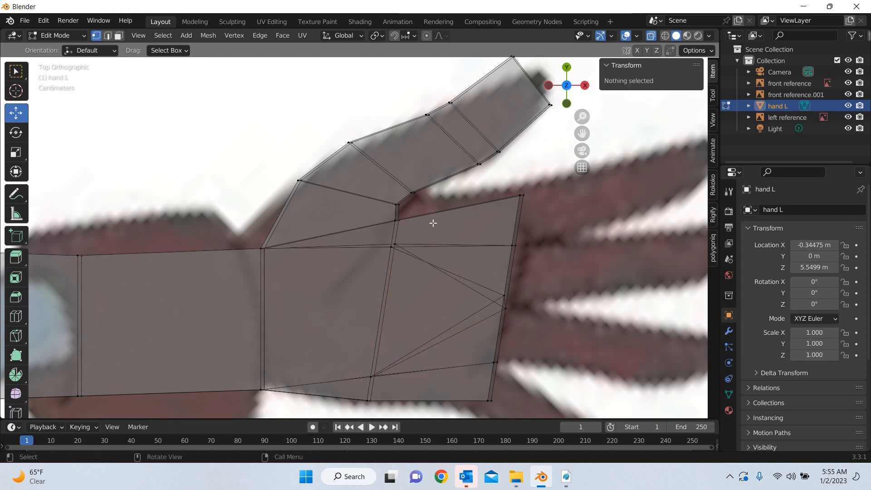
scroll(482, 238, up, 5)
click(509, 207)
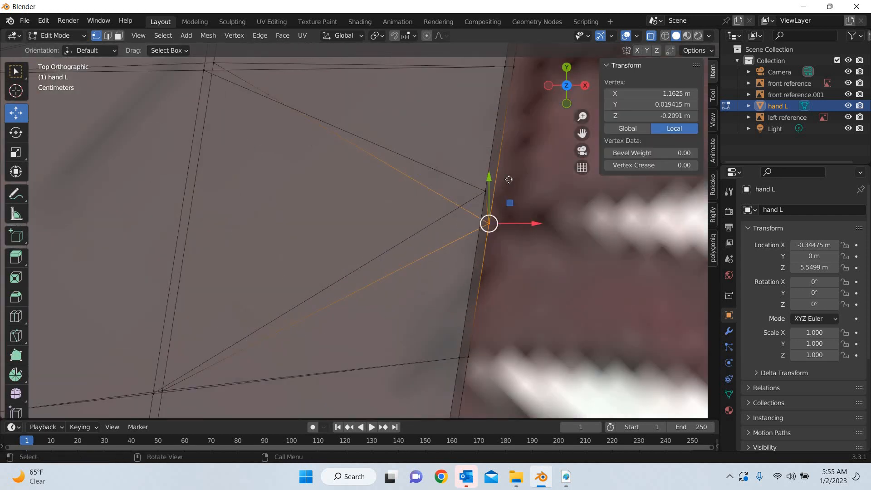
drag(508, 179, 506, 171)
scroll(253, 117, down, 2)
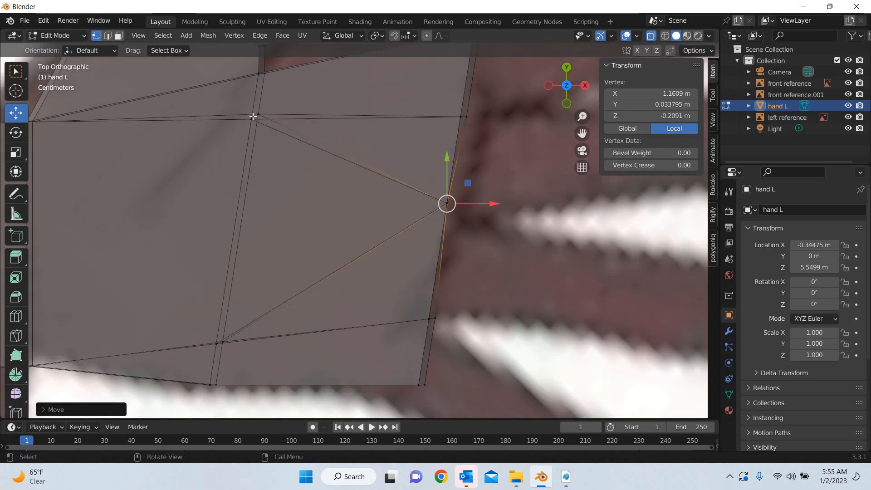
Align the two underside mid-palm vertices with their upper counterparts, and shift both vertex pairs inward toward the wrist
click(259, 114)
drag(279, 94, 275, 100)
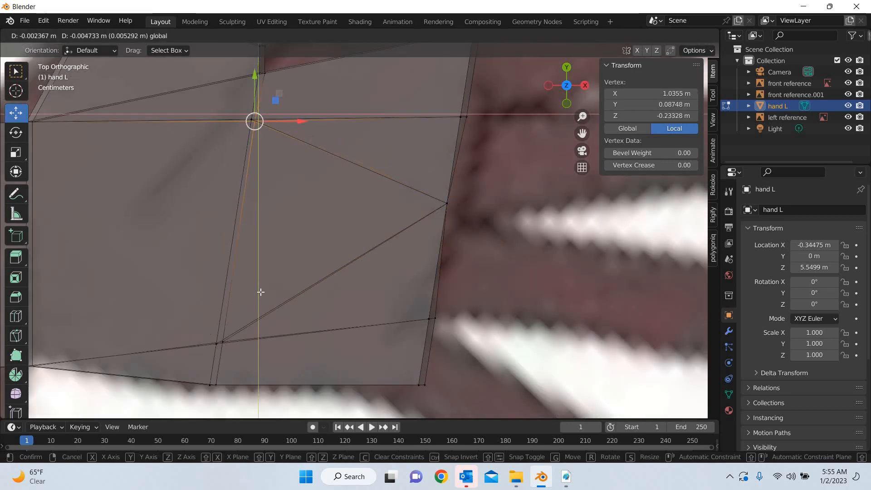
click(224, 341)
drag(241, 321, 260, 324)
scroll(296, 288, down, 5)
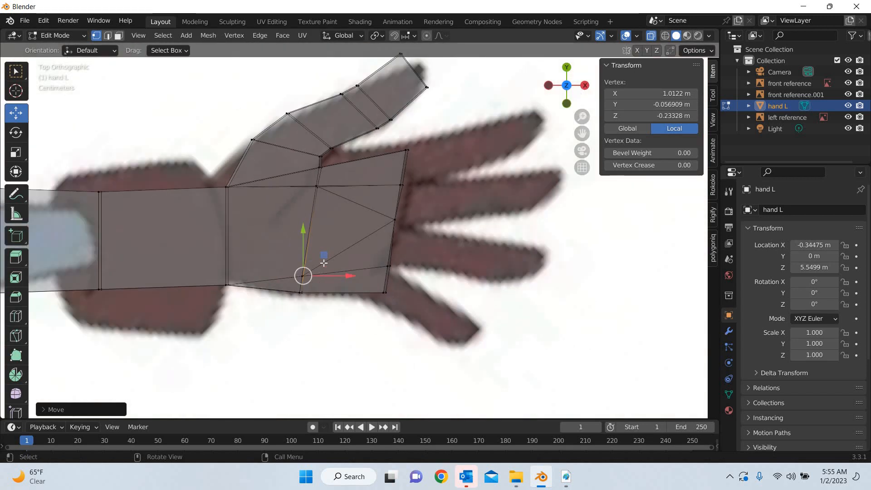
drag(316, 268, 312, 236)
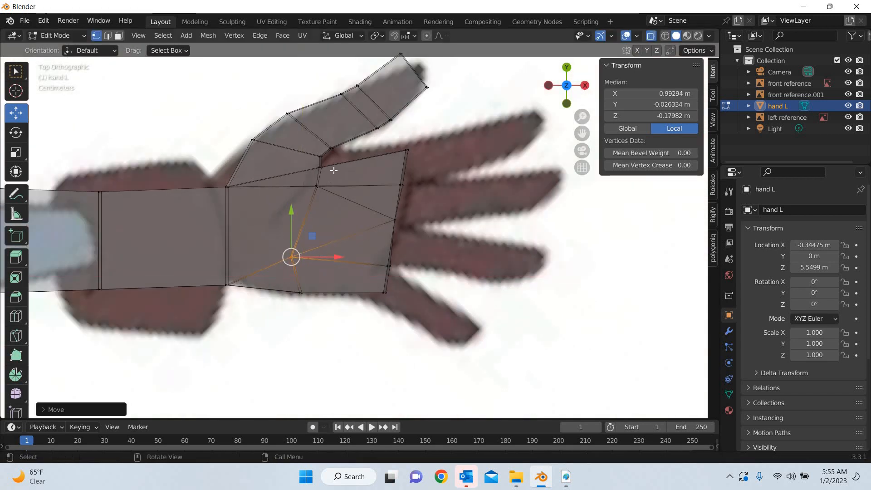
mouse_move(333, 171)
mouse_down()
mouse_move(304, 194)
mouse_move(311, 175)
mouse_move(297, 177)
mouse_move(318, 177)
mouse_up()
Extrude the palm's end faces for the index and ring fingers outward about 0.245 m in top view
key(3)
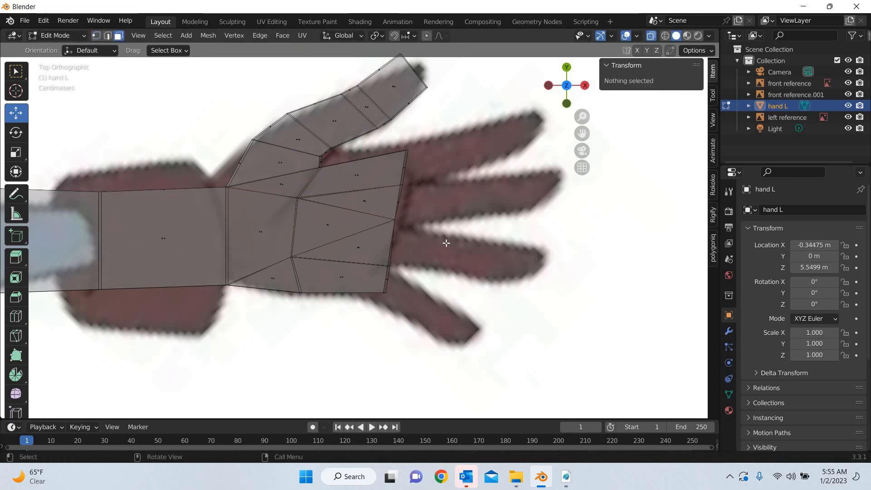
middle_drag(446, 242, 454, 146)
click(454, 142)
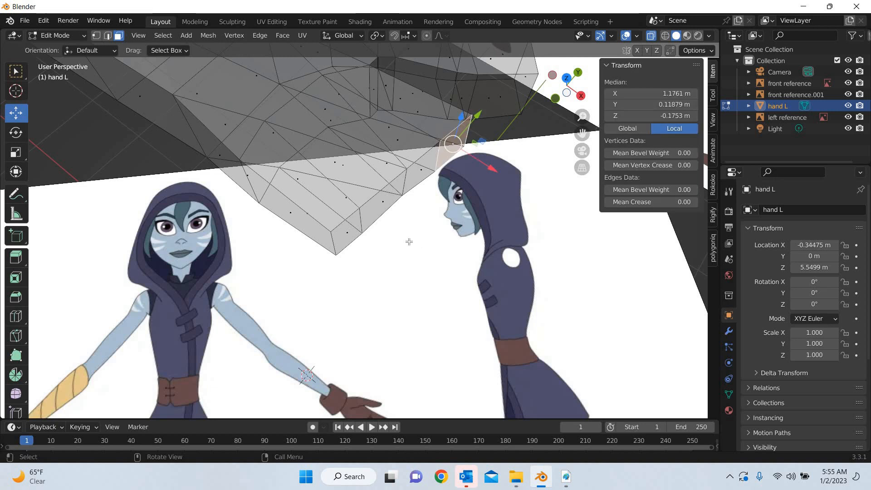
shift+click(443, 263)
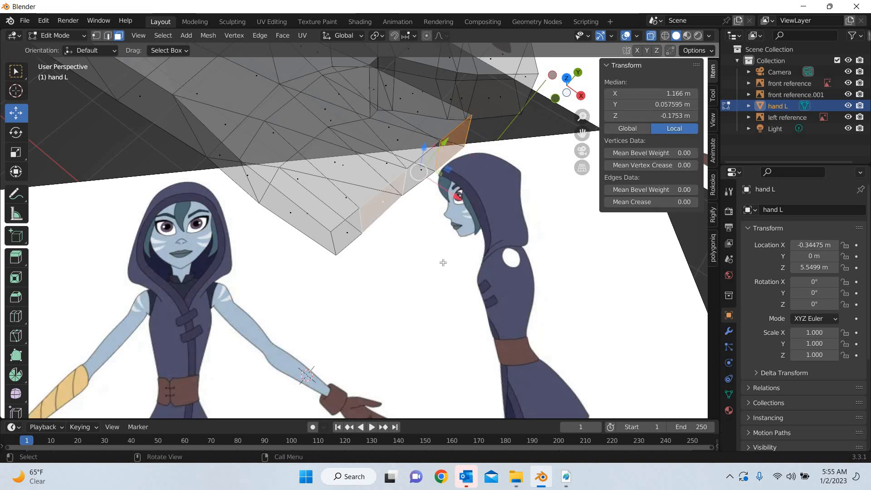
key(KP_7)
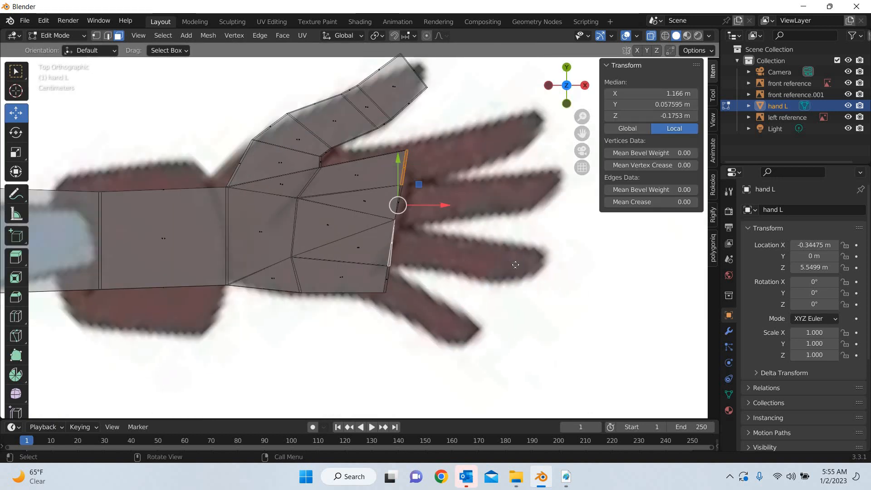
key(e)
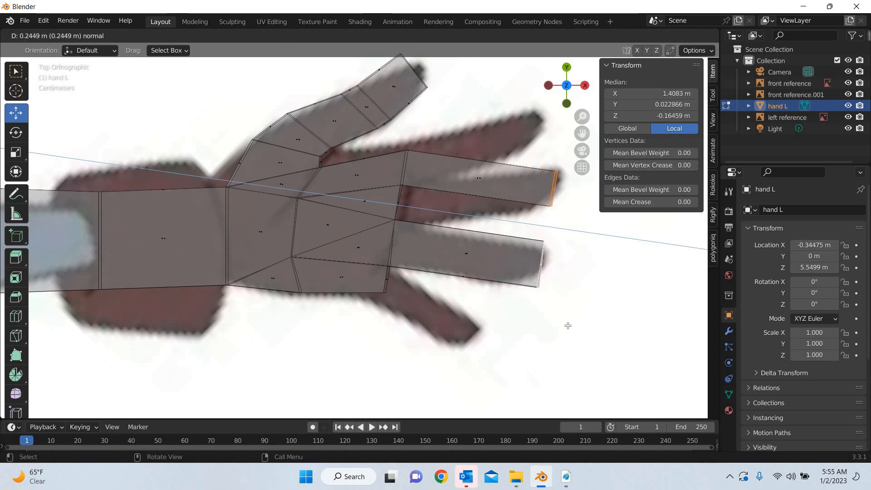
click(568, 326)
Move the two extruded fingertip faces toward the thumb side, about 0.05 m along Y, to angle the fingers like the reference
shift+middle_drag(449, 321, 354, 285)
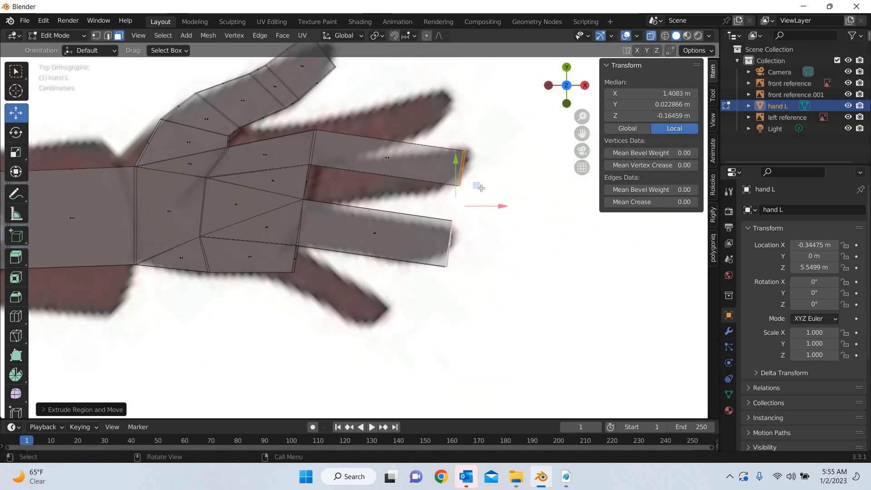
key(g)
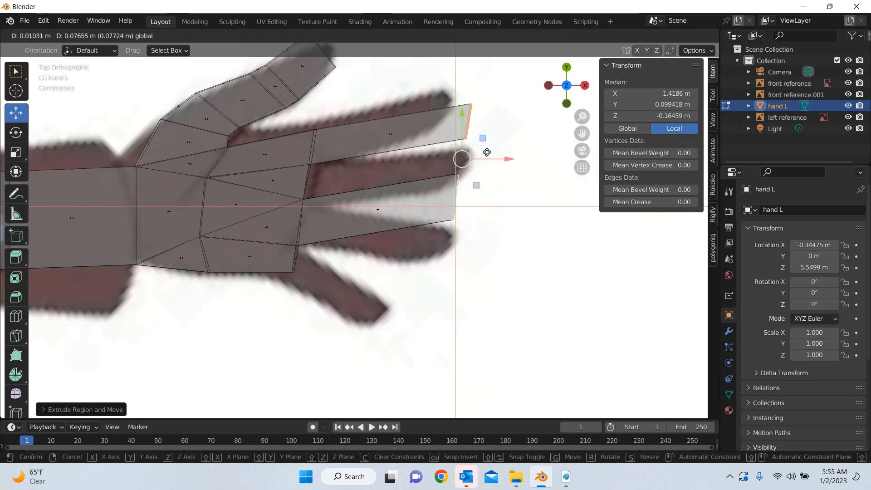
click(433, 245)
Narrow the ring fingertip's end face along Y, and scale it down uniformly to about 0.8
middle_drag(444, 285, 470, 281)
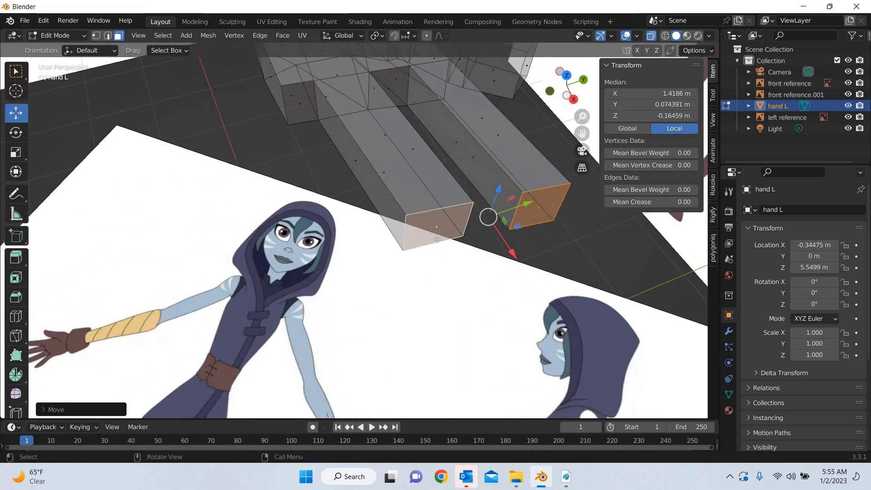
click(438, 227)
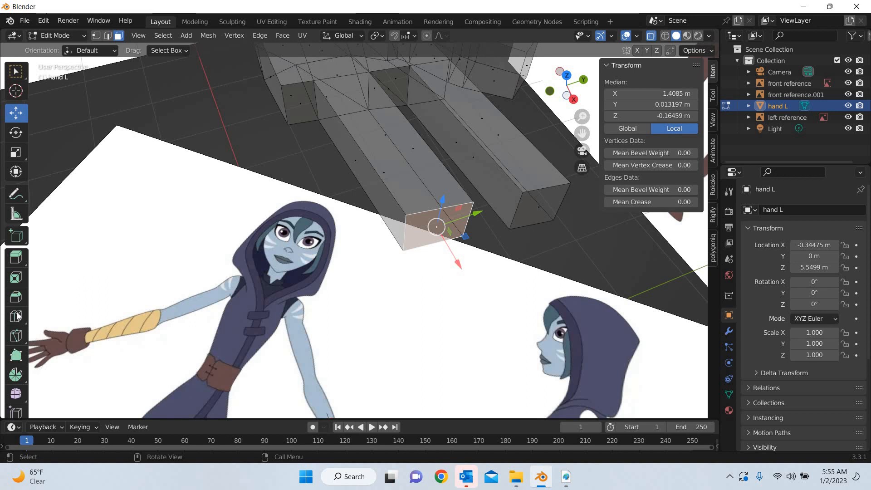
click(15, 152)
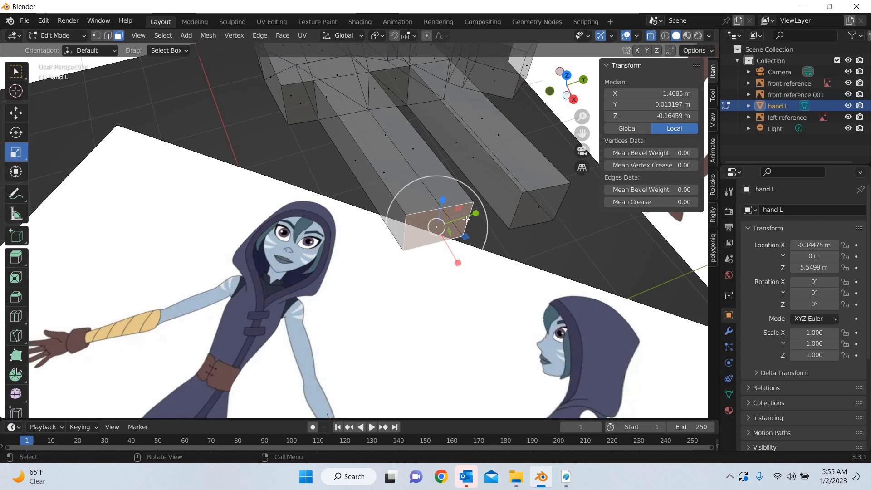
drag(473, 209, 469, 281)
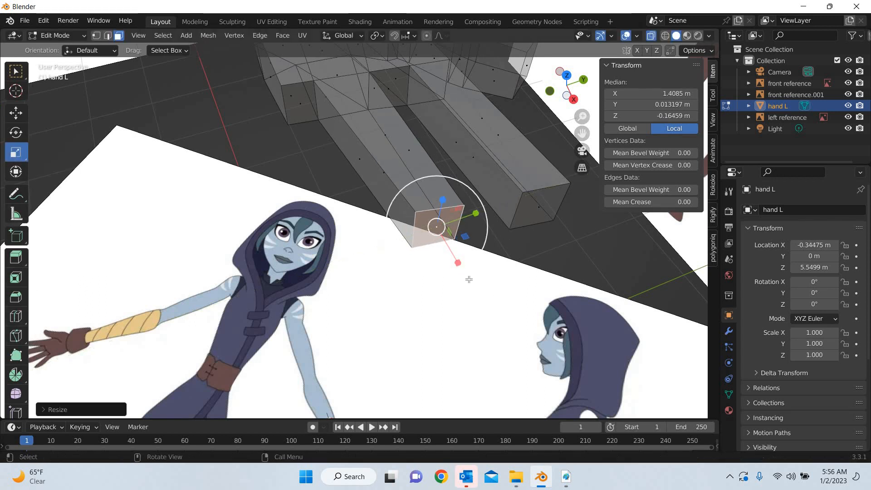
middle_drag(469, 280, 238, 220)
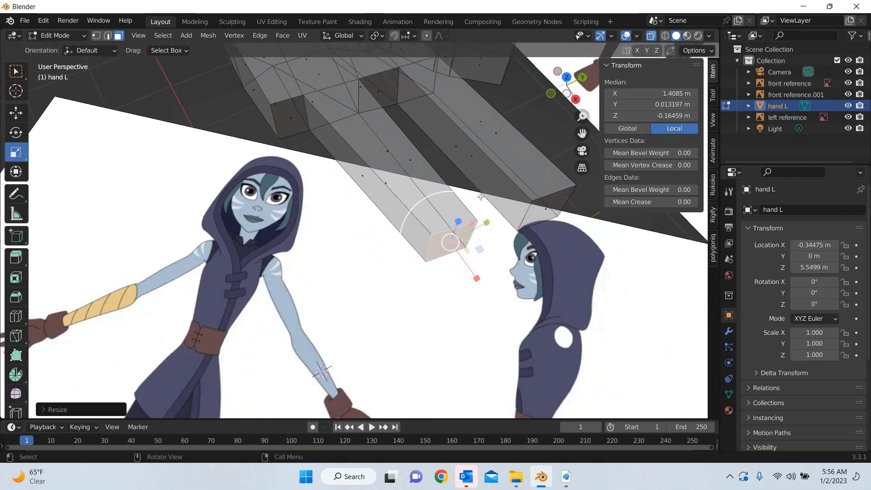
key(s)
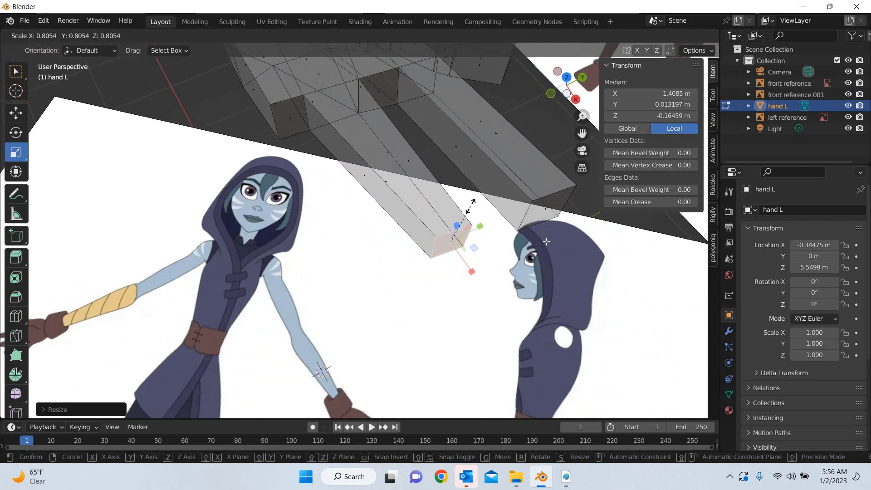
click(471, 203)
Scale the index fingertip's end face down uniformly to about 0.64, and adjust its width along Y
shift+middle_drag(416, 290, 284, 291)
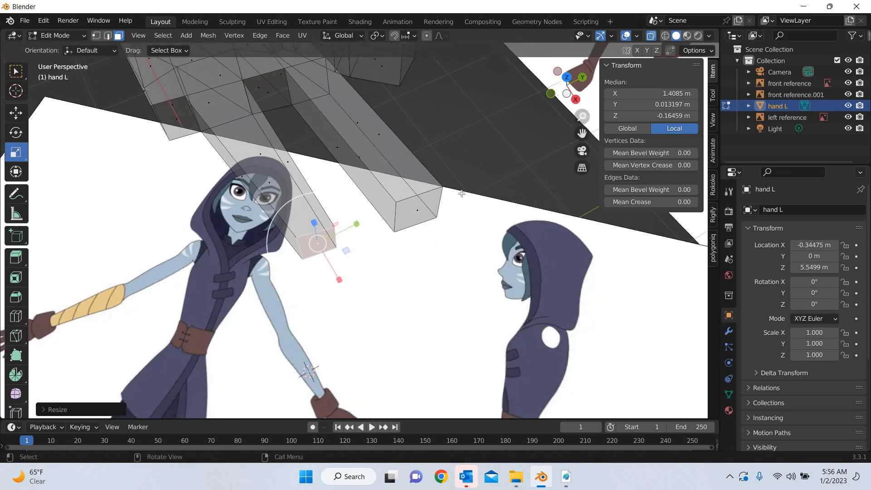
click(418, 211)
key(s)
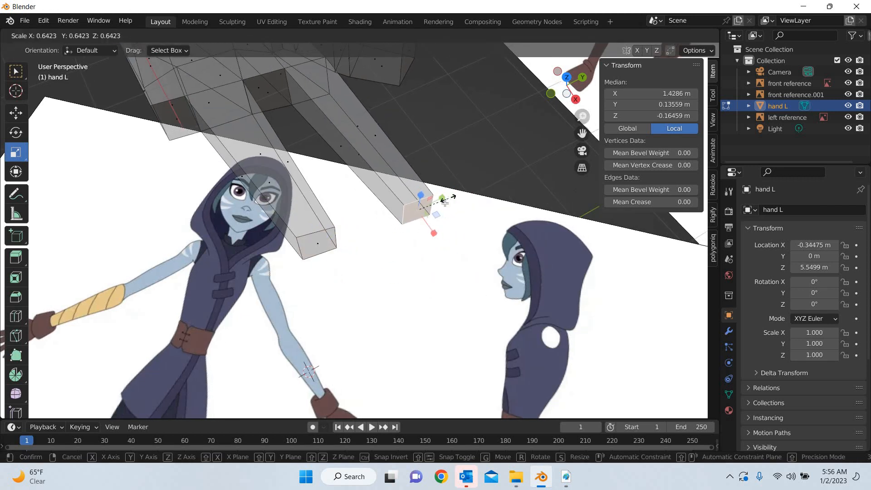
click(438, 199)
key(s)
key(y)
click(438, 200)
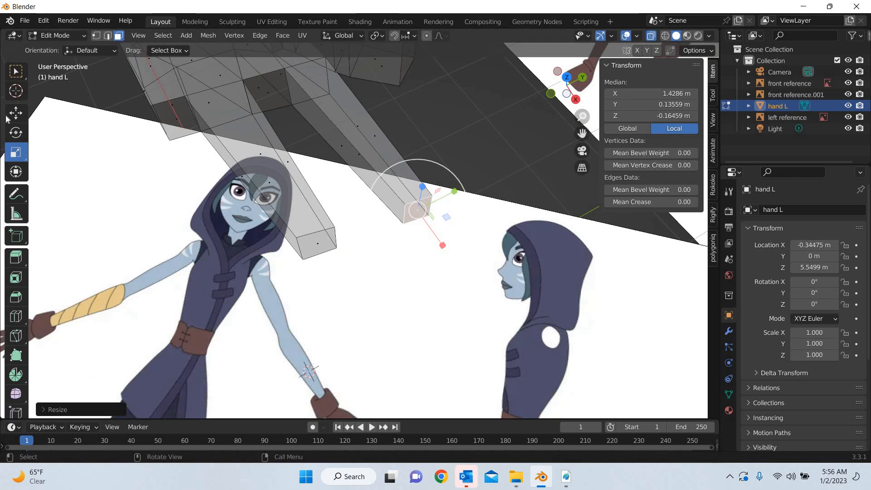
Extrude the palm's end faces for the middle and little fingers outward about 0.25 m, and shift them about 0.05 m along Y toward the thumb
click(16, 113)
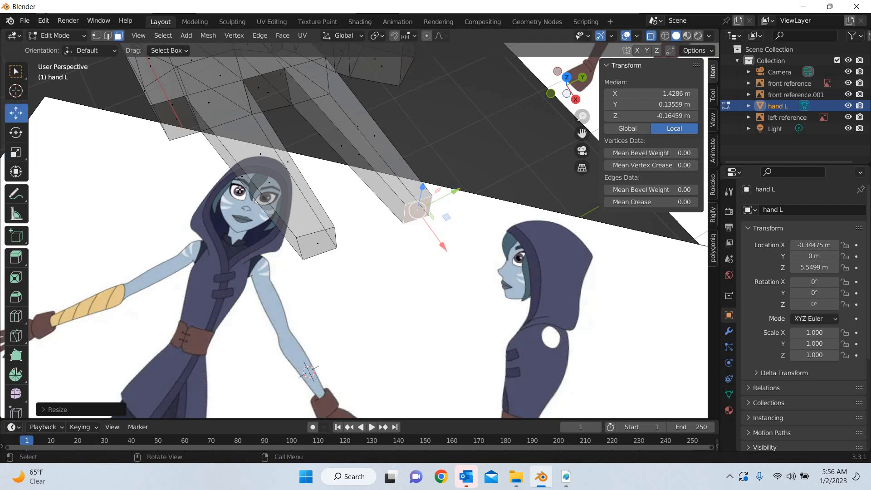
click(273, 106)
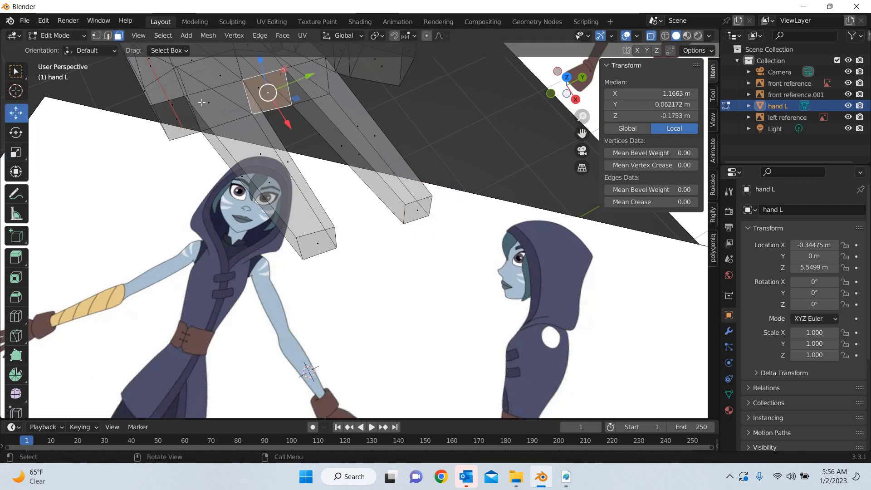
shift+click(183, 119)
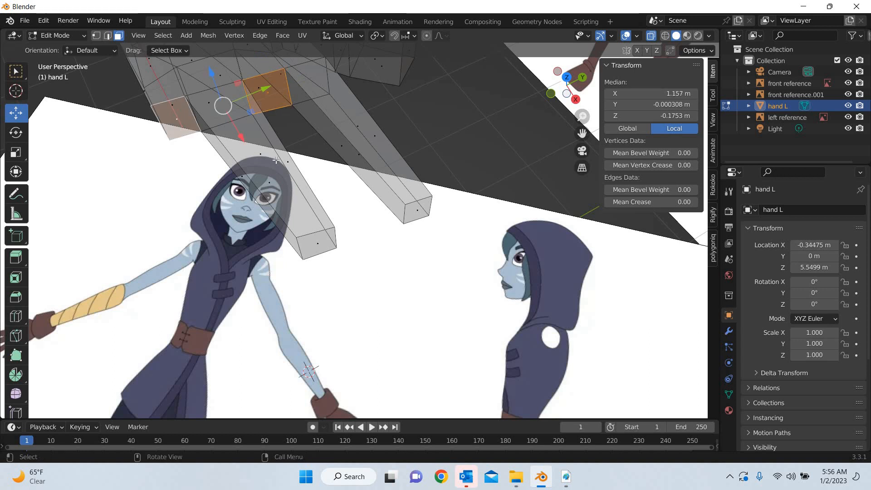
key(KP_1)
key(KP_7)
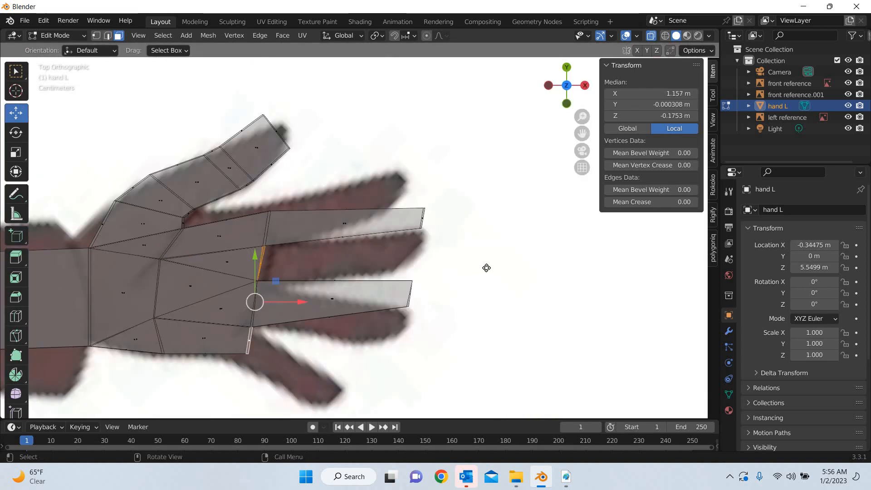
key(e)
click(440, 297)
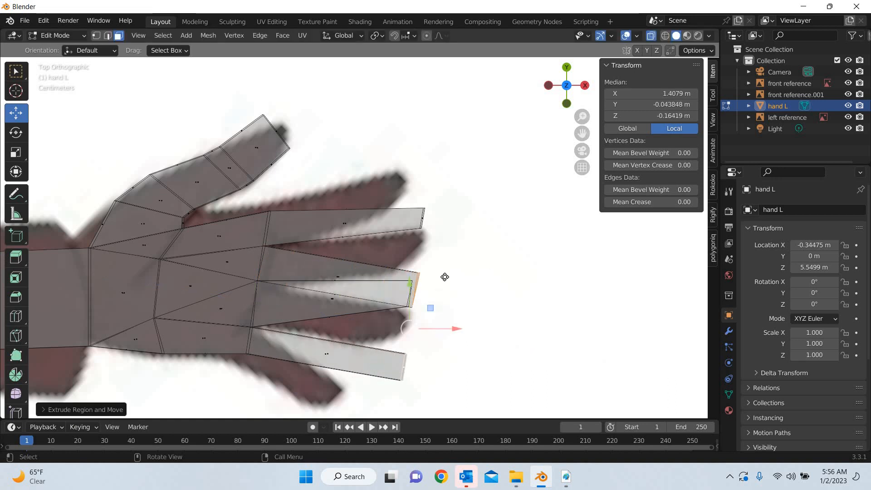
key(g)
click(500, 345)
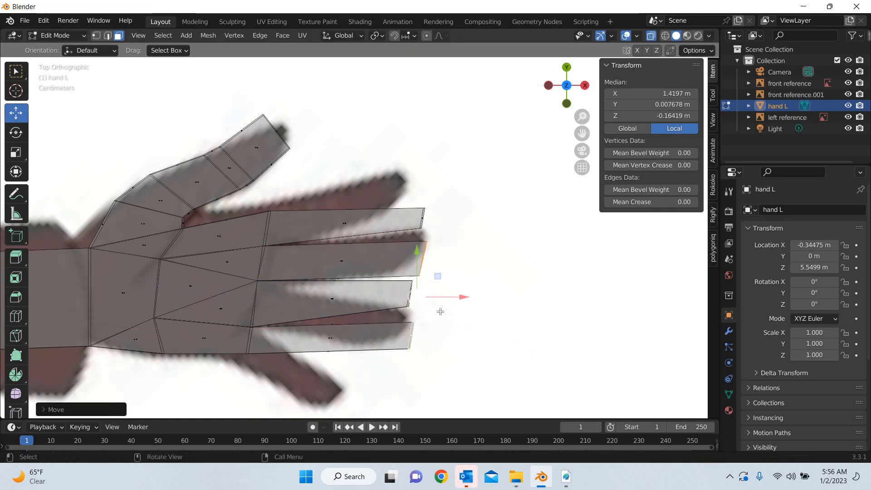
Narrow the end faces of the middle and little fingertips by scaling each one down along Y
middle_drag(432, 293, 353, 198)
key(alt+a)
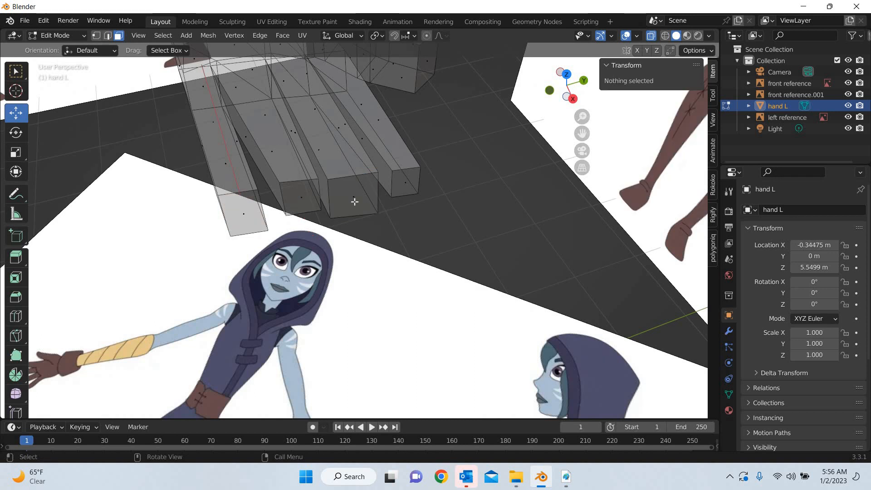
click(356, 201)
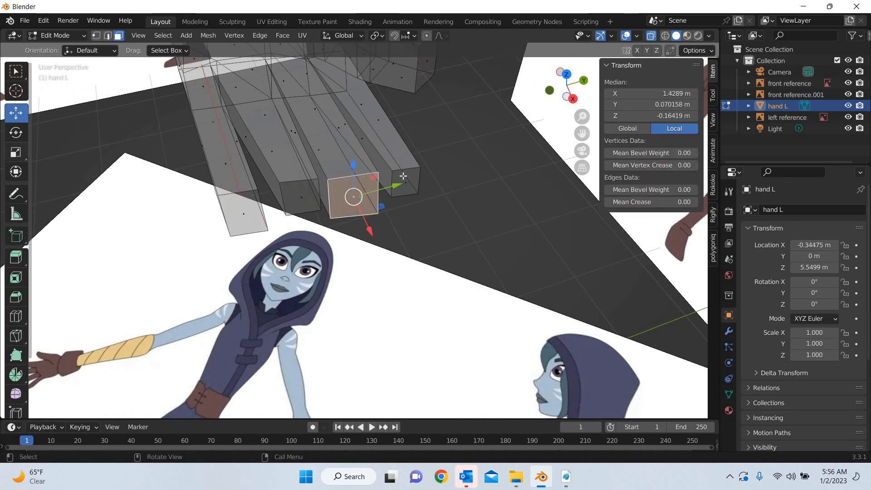
click(16, 152)
drag(400, 172, 390, 177)
click(244, 214)
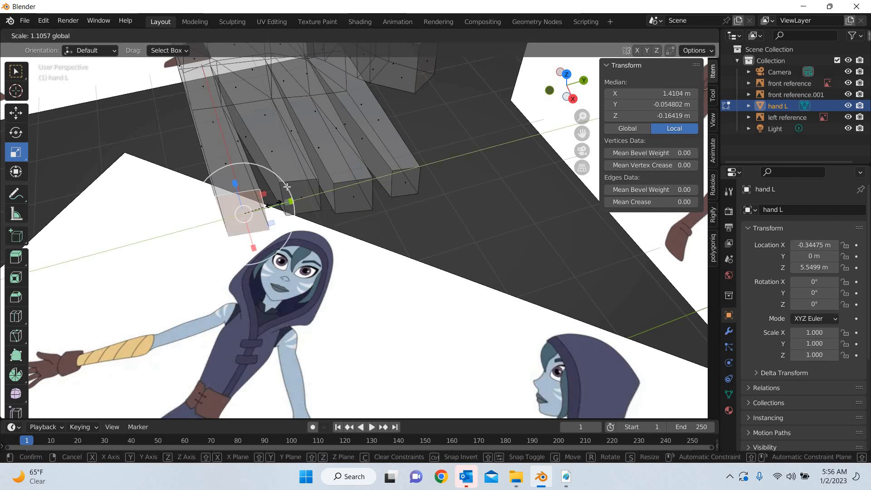
drag(279, 186, 277, 192)
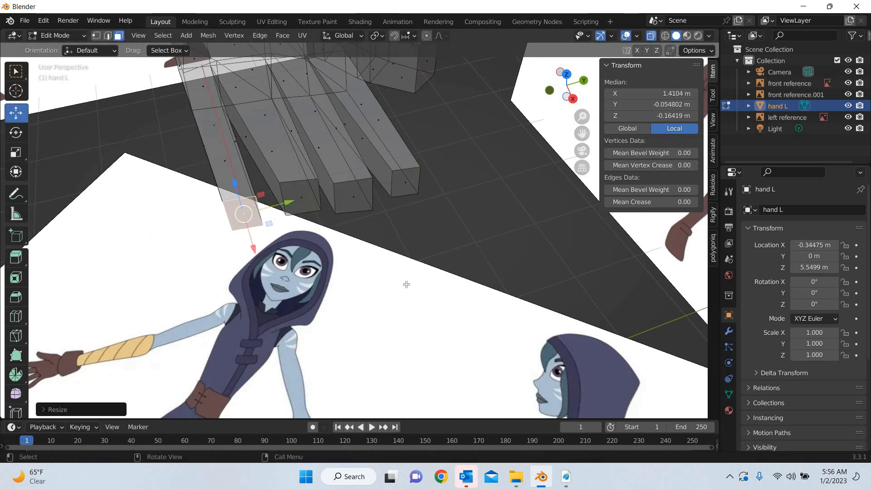
In top view, move the index fingertip's vertices toward the thumb side to match the reference finger's angle
key(KP_7)
scroll(348, 169, up, 2)
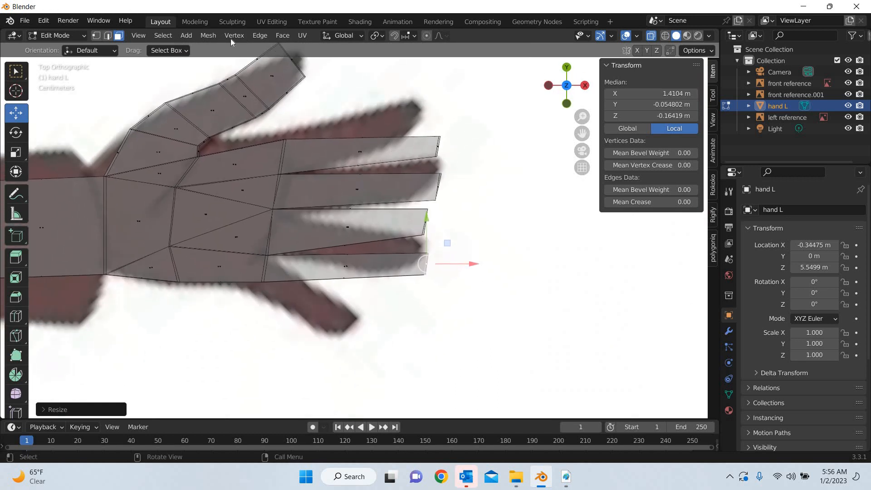
key(1)
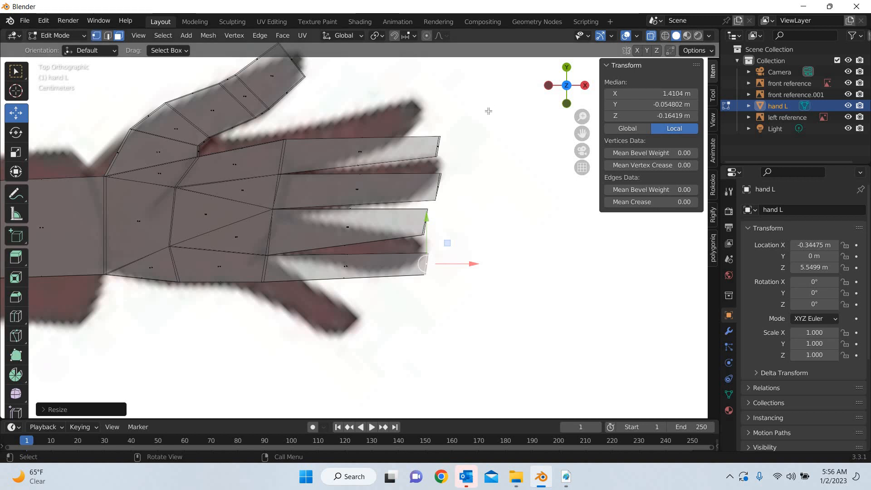
drag(488, 111, 429, 161)
drag(458, 126, 444, 89)
Move the little, middle and ring fingertip vertices in top view to spread those fingers along the reference
drag(447, 245, 408, 285)
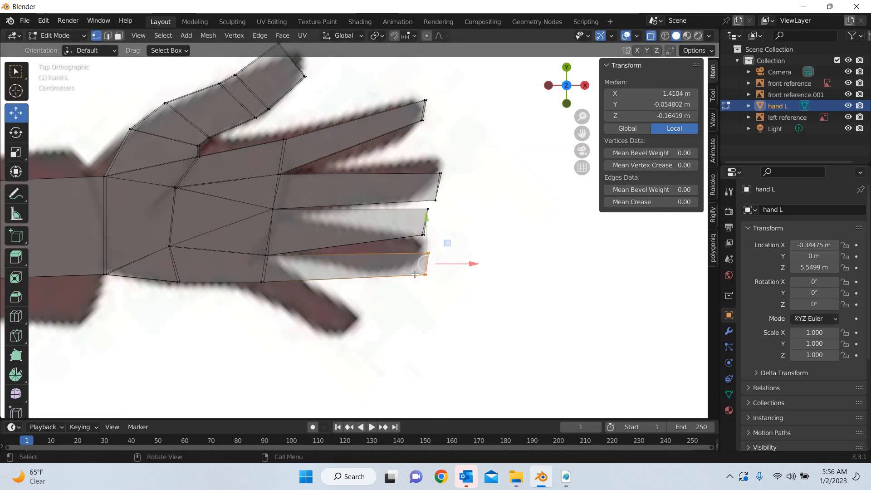
drag(447, 244, 407, 295)
mouse_move(462, 161)
mouse_down()
mouse_move(431, 199)
mouse_move(463, 151)
mouse_move(430, 204)
mouse_move(459, 148)
mouse_up()
drag(445, 197, 412, 249)
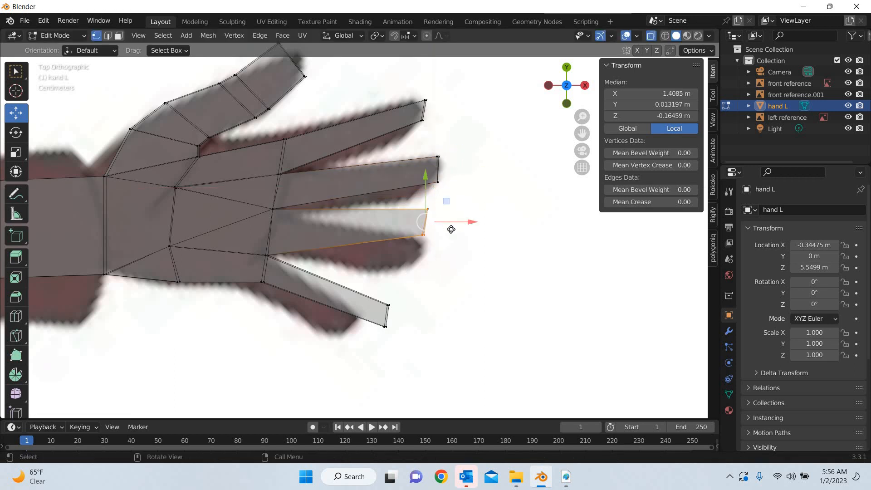
key(g)
click(458, 231)
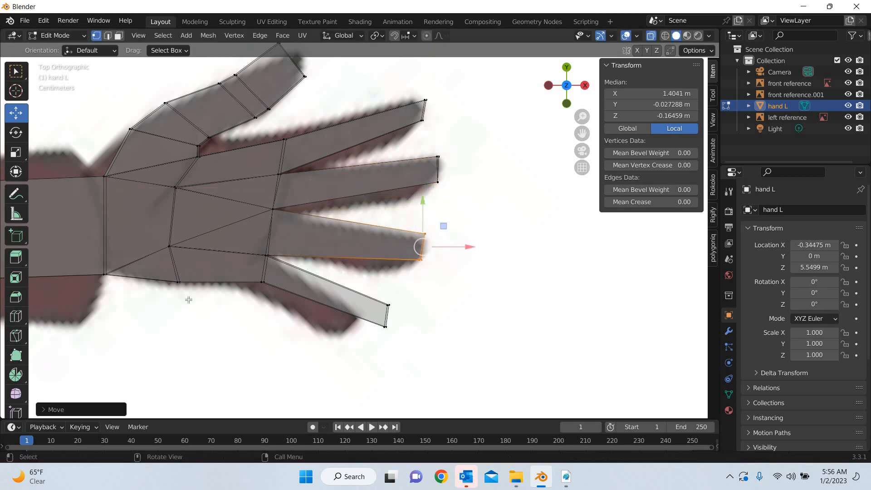
Add four loop cuts across the little finger, placed as two close pairs at the knuckles
click(15, 336)
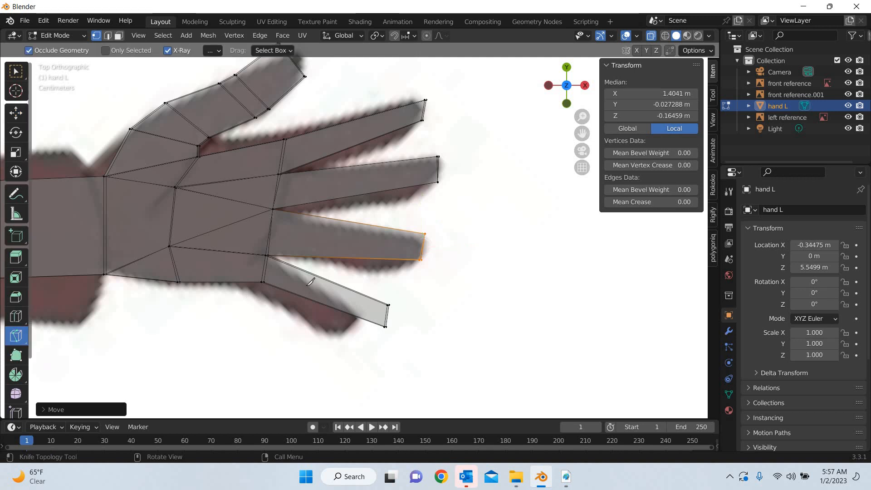
click(15, 316)
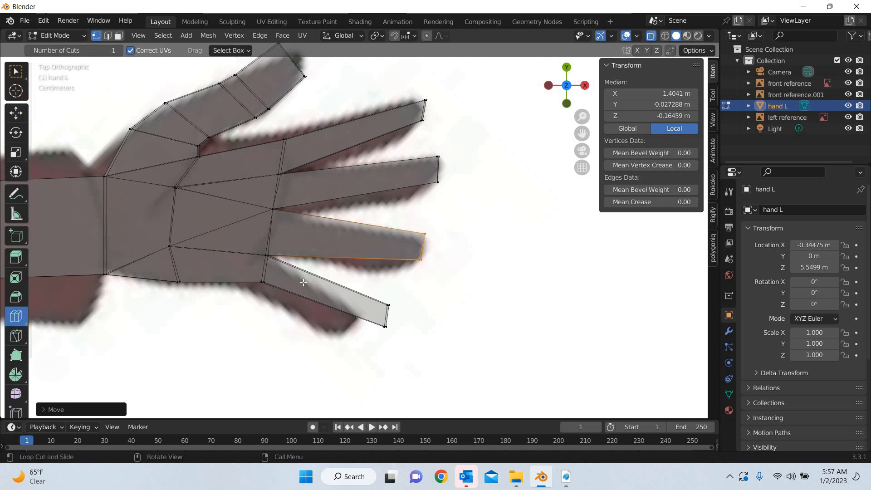
drag(321, 278, 359, 303)
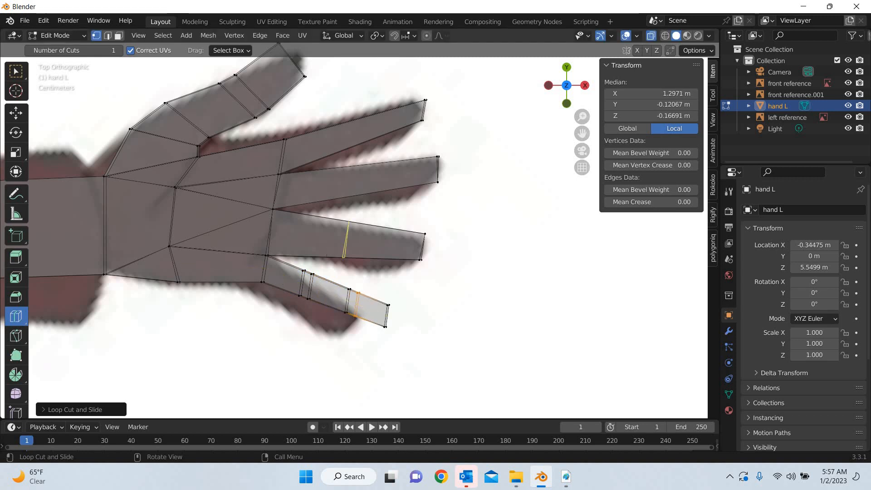
Add knuckle loop cuts across the ring finger, undoing the stray lengthwise cut and the cut nearest the fingertip
drag(325, 251, 276, 249)
drag(390, 243, 368, 243)
click(370, 242)
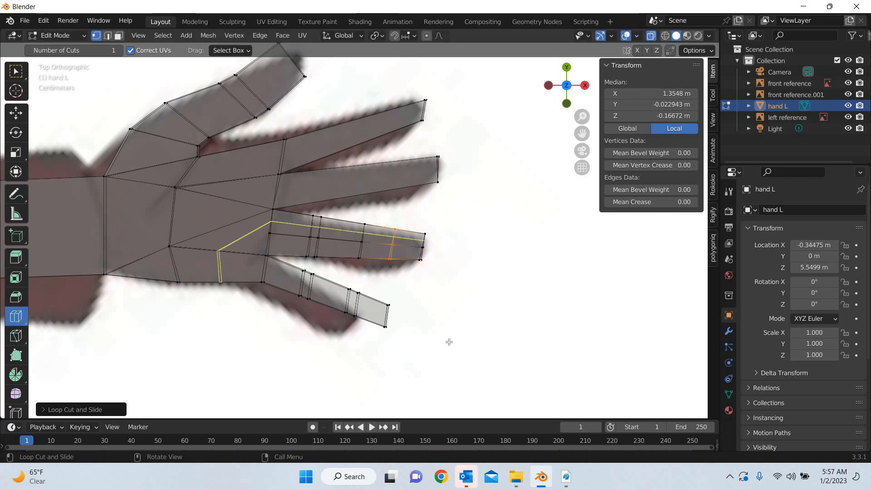
key(ctrl+z)
key(ctrl+z)
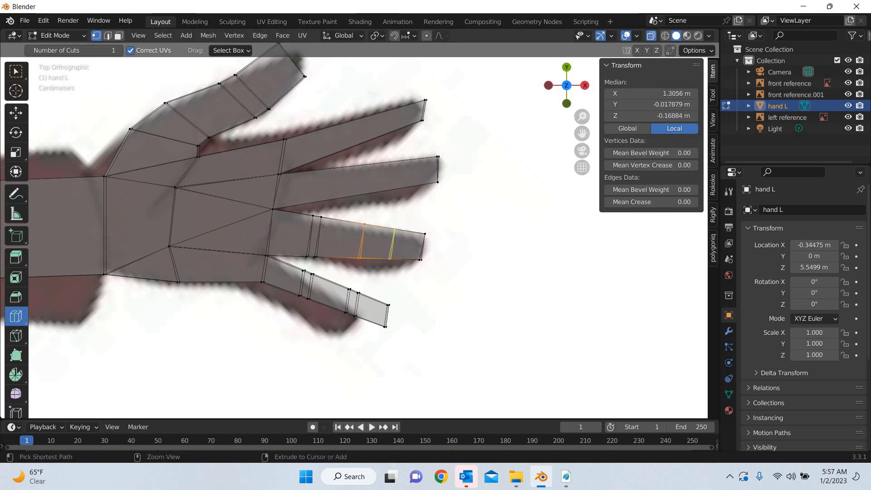
Complete the ring finger's outer pair of loop cuts, and add two knuckle pairs each to the middle and index fingers
drag(383, 240, 304, 183)
drag(389, 168, 382, 169)
drag(334, 138, 313, 142)
mouse_move(378, 127)
mouse_down()
mouse_move(369, 128)
mouse_move(385, 121)
mouse_up()
Shift the index finger's thumb-side edge vertices about 0.016 m toward the wrist, and the middle finger's opposite edge vertices slightly outward
click(15, 118)
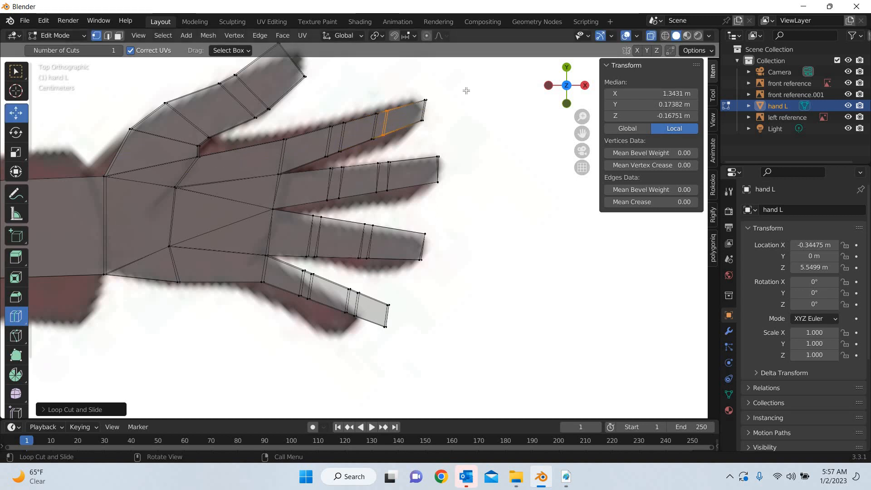
drag(455, 81, 357, 127)
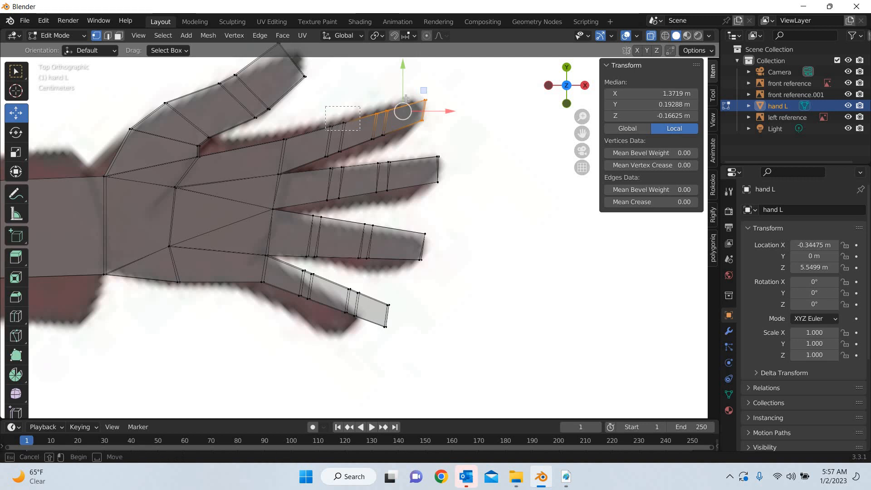
drag(405, 99, 383, 95)
key(ctrl+z)
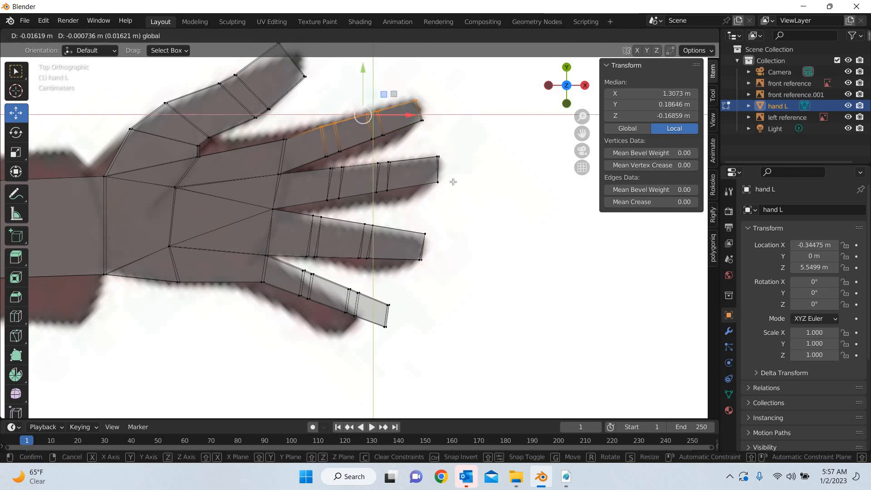
click(453, 182)
drag(316, 209, 403, 292)
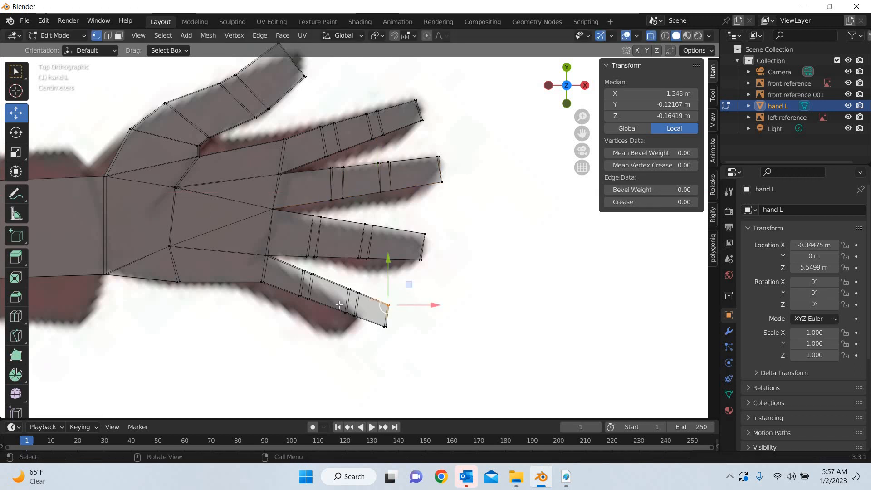
Shift the vertices along the little finger's edge facing the ring finger about 0.014 m toward the fingertip and slightly outward
shift+drag(344, 298, 366, 276)
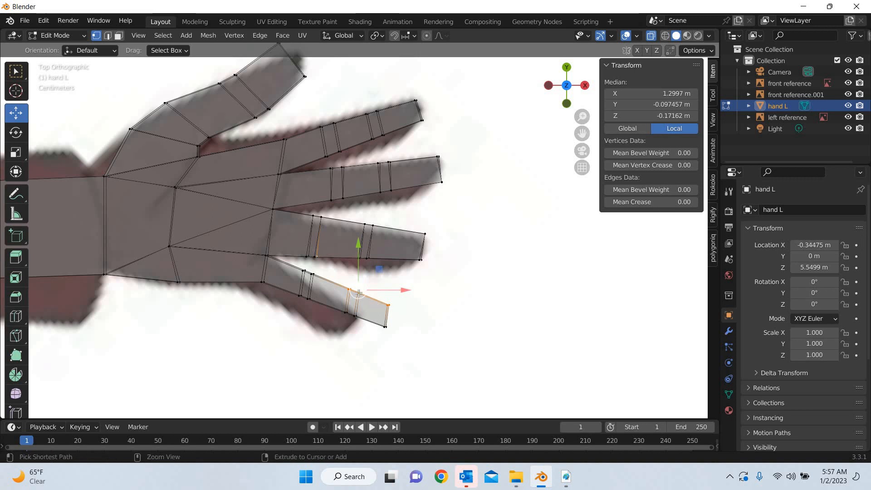
drag(323, 271, 289, 282)
shift+drag(371, 285, 341, 299)
shift+drag(409, 293, 384, 308)
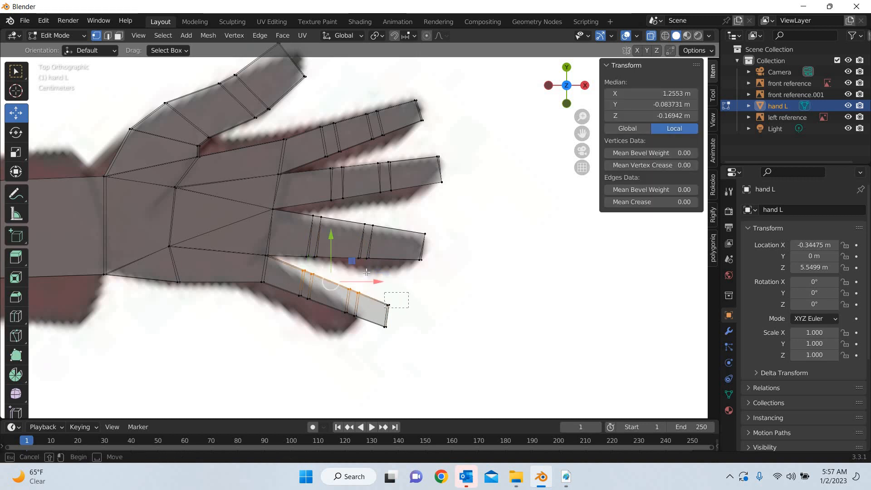
drag(363, 269, 371, 272)
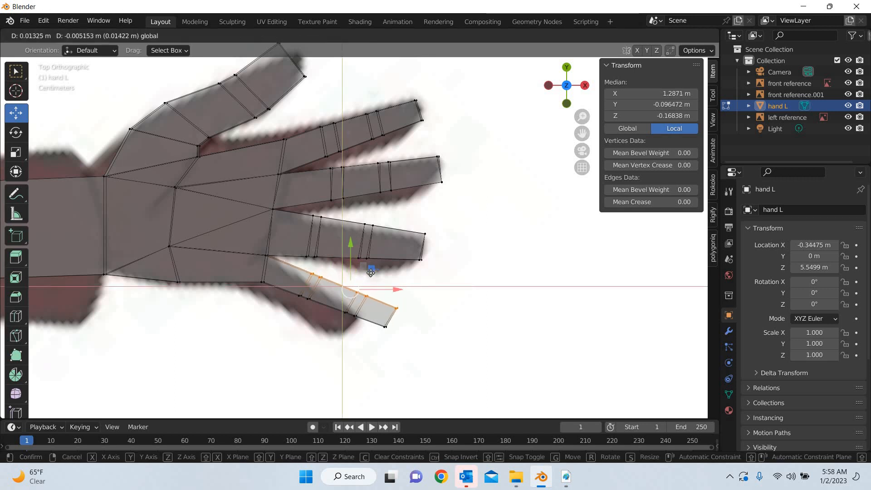
drag(448, 280, 448, 279)
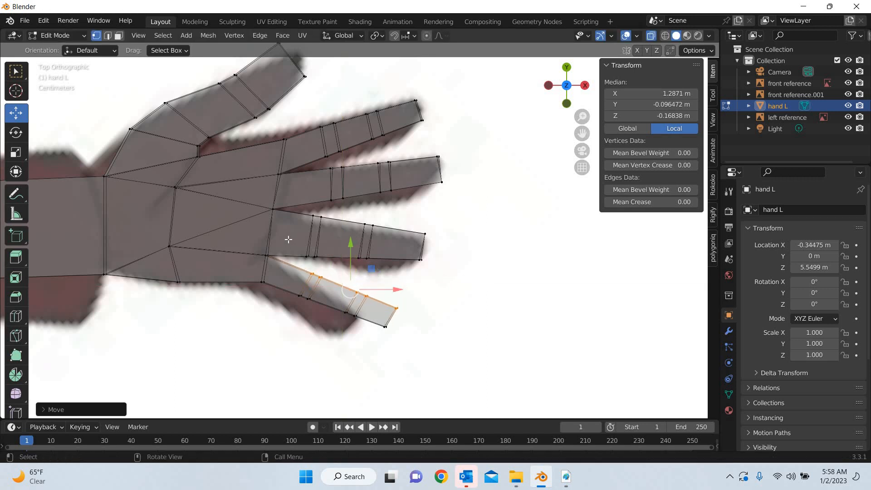
Nudge the junction vertices between the ring and little fingers, and the adjacent little-finger knuckle vertices, slightly toward the ring finger
mouse_move(288, 240)
mouse_down()
mouse_move(257, 266)
mouse_move(290, 225)
mouse_up()
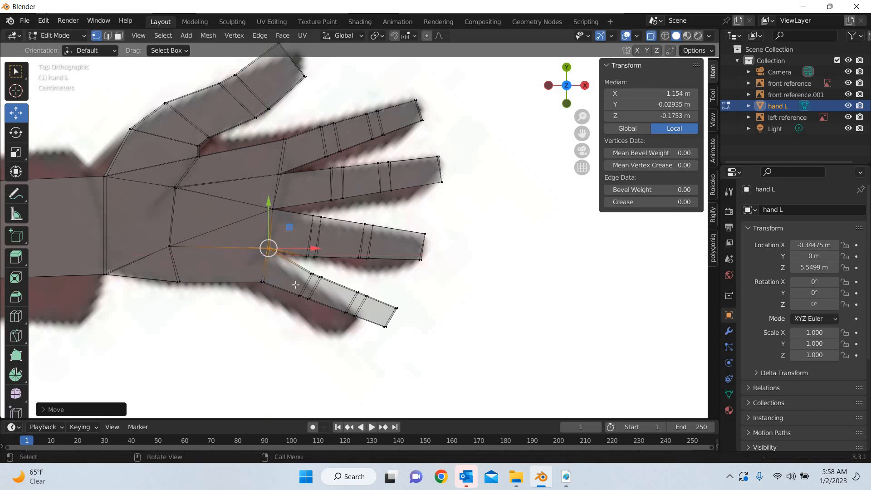
drag(332, 263, 304, 286)
drag(337, 250, 336, 245)
drag(377, 282, 389, 265)
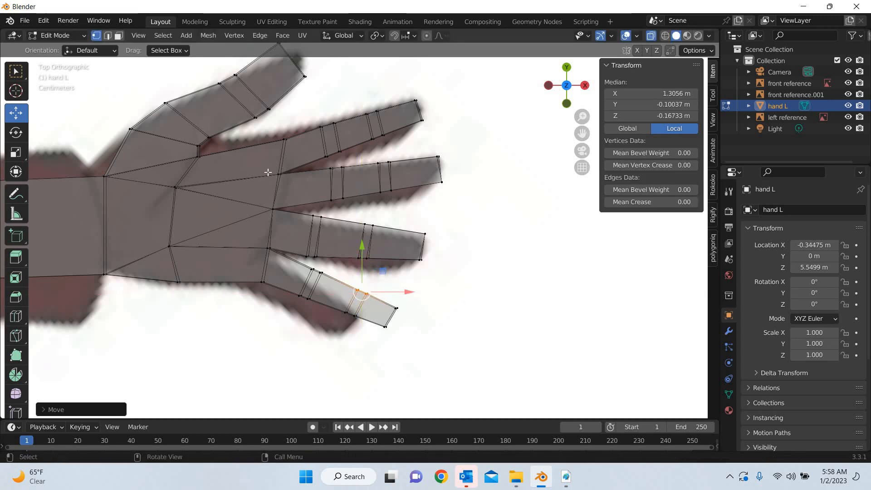
Return to Object Mode and add a Subdivision Surface modifier to the arm with viewport level 2
scroll(317, 263, down, 4)
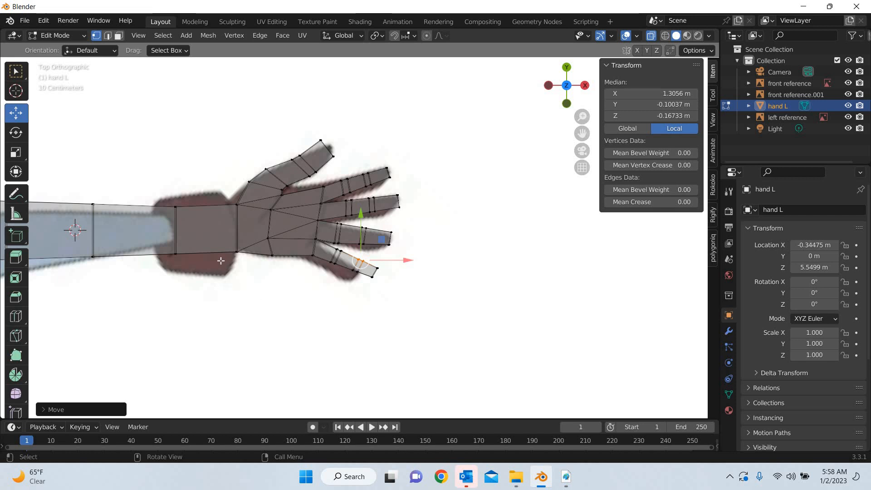
middle_drag(221, 260, 289, 284)
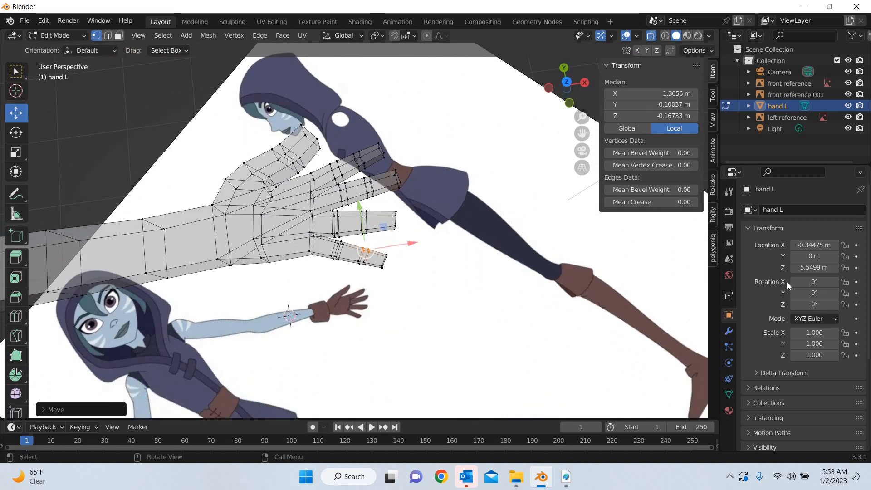
key(Tab)
click(729, 329)
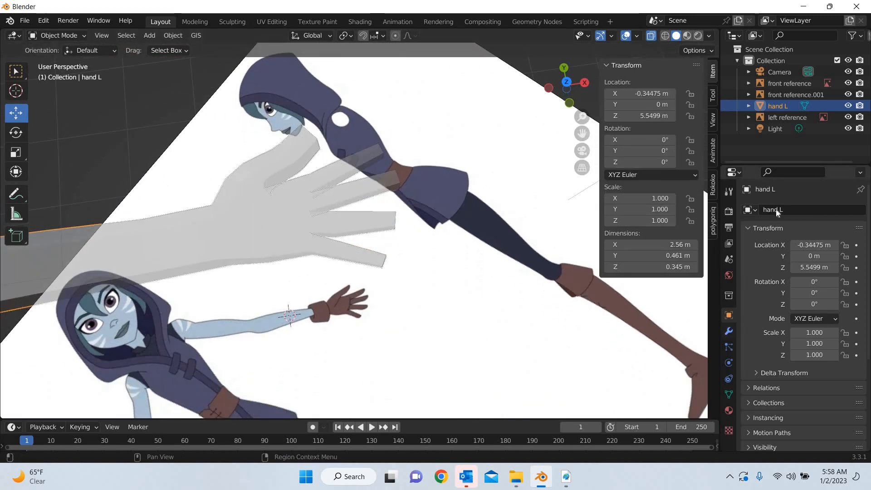
click(771, 209)
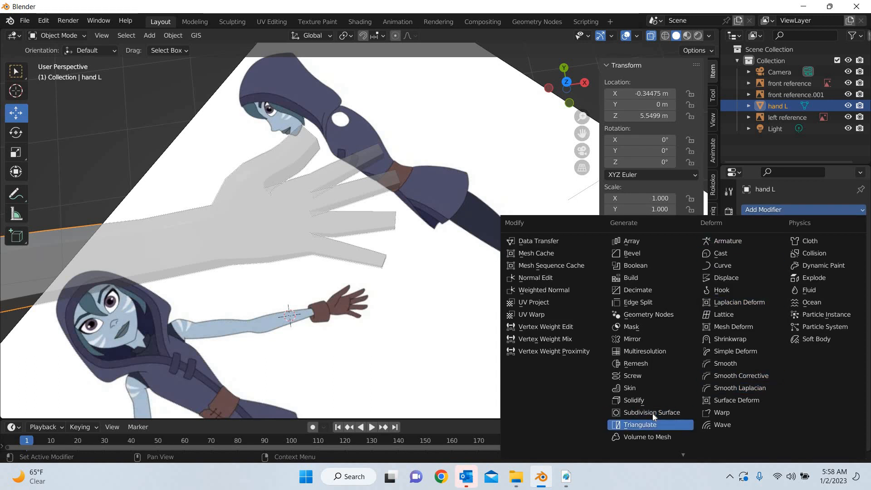
click(653, 413)
click(847, 259)
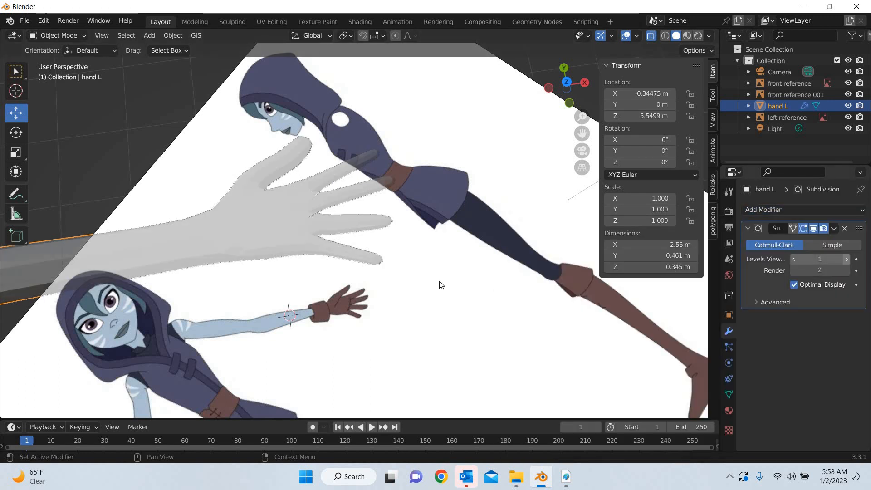
Apply Shade Smooth to the arm and switch the viewport to Material Preview shading
middle_drag(444, 286, 183, 34)
click(179, 34)
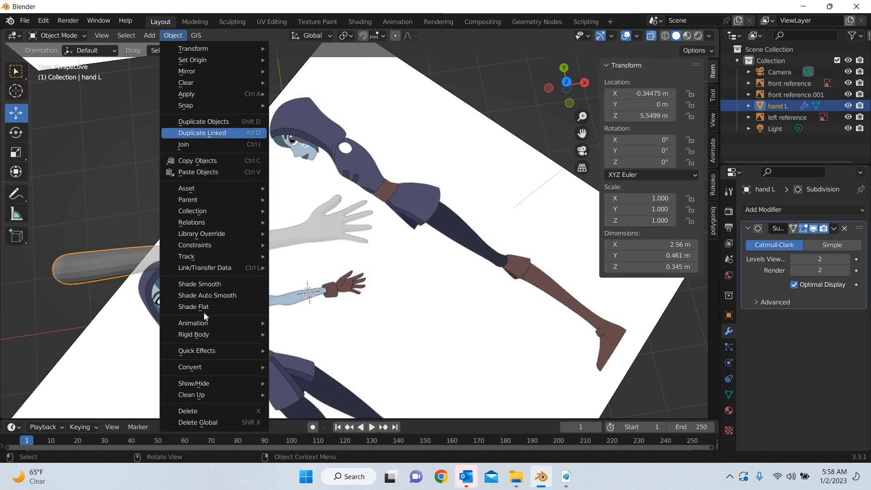
key(Return)
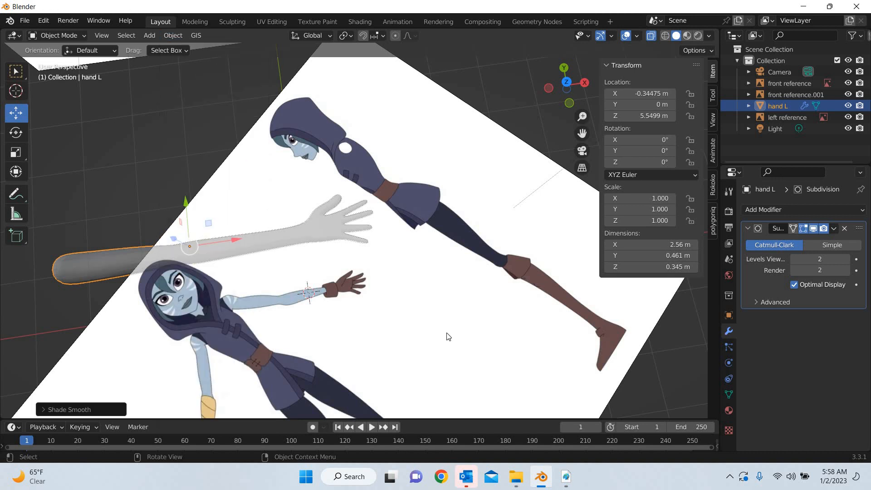
click(414, 326)
middle_drag(371, 269, 345, 254)
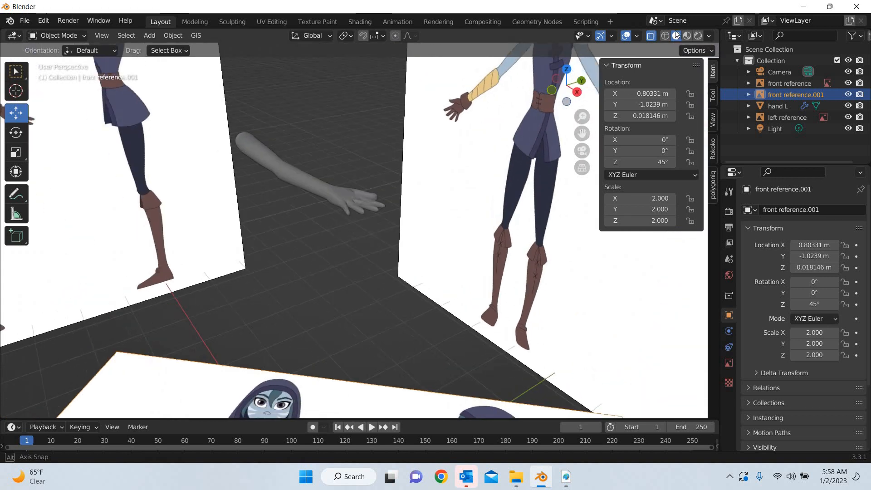
click(687, 37)
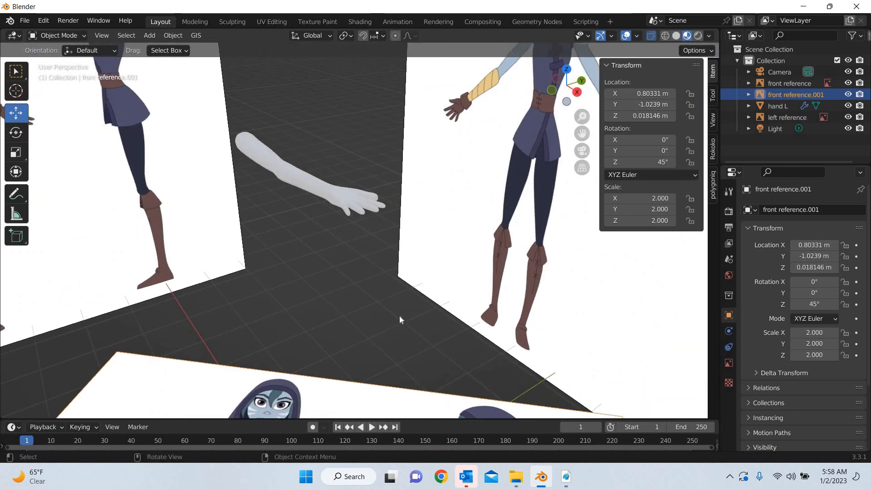
Flip the arm object about its X axis in top view, setting its X rotation to 180°
mouse_move(399, 316)
middle_down()
mouse_move(456, 300)
mouse_move(466, 281)
mouse_move(390, 325)
mouse_move(383, 340)
mouse_move(398, 318)
middle_up()
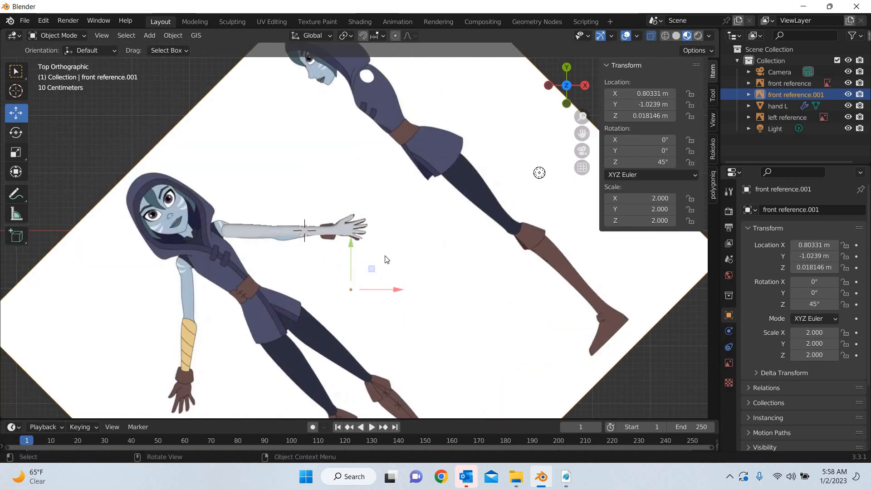
key(r)
drag(351, 259, 331, 246)
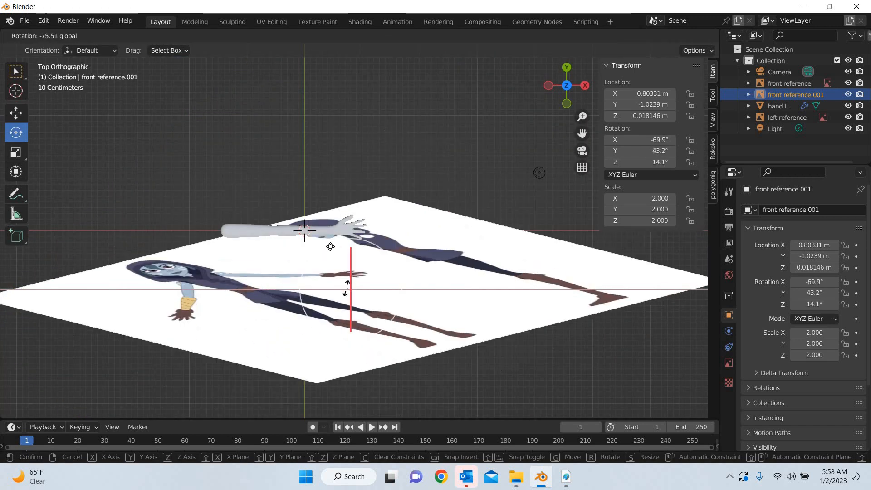
right_click(330, 246)
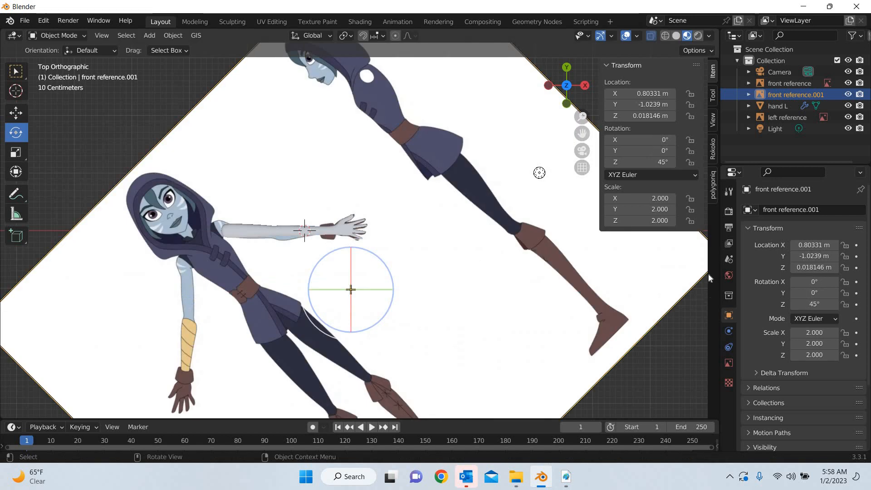
click(288, 226)
drag(292, 217, 285, 250)
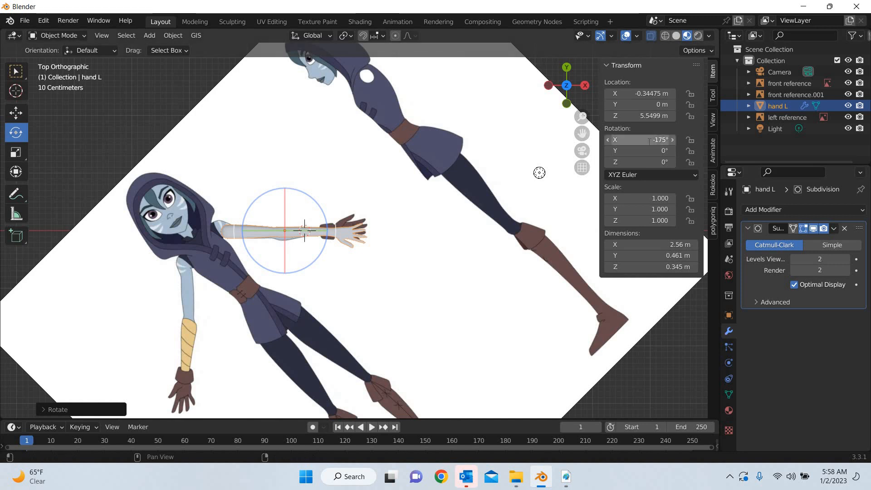
click(648, 140)
text(180)
key(Return)
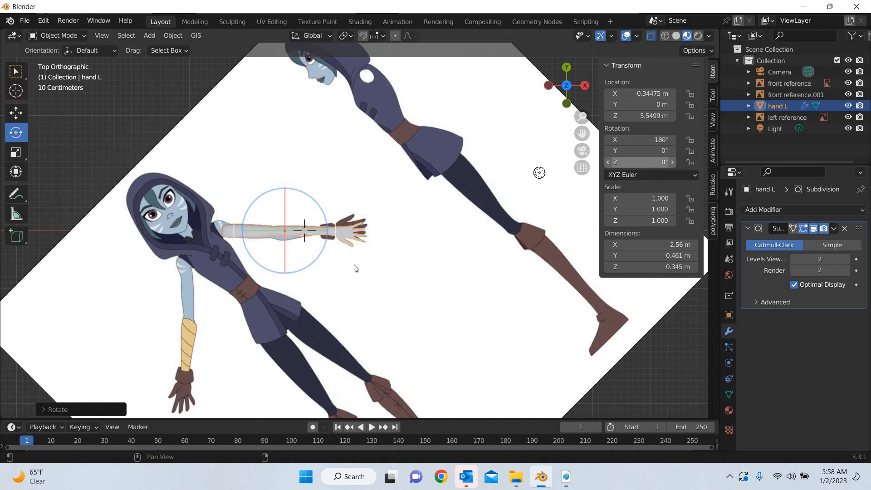
Inspect the flipped arm and hand from several angles and compare them with the character references
key(g)
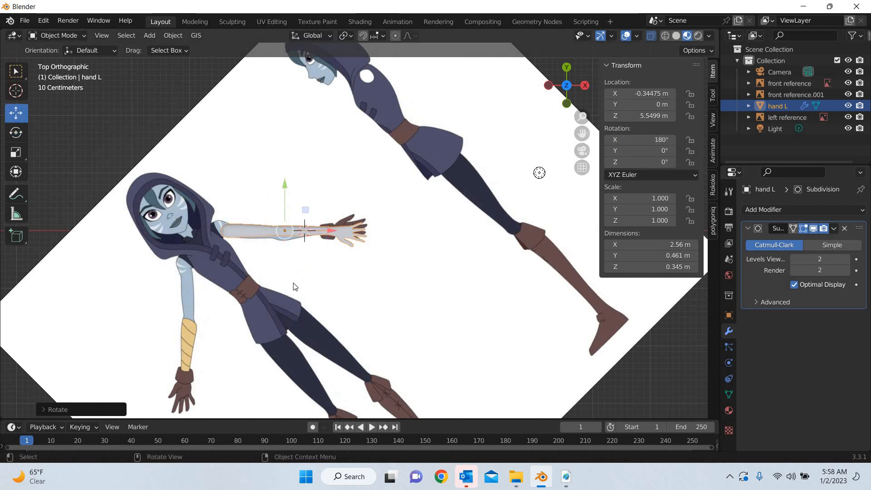
middle_drag(247, 258, 336, 218)
scroll(296, 81, up, 6)
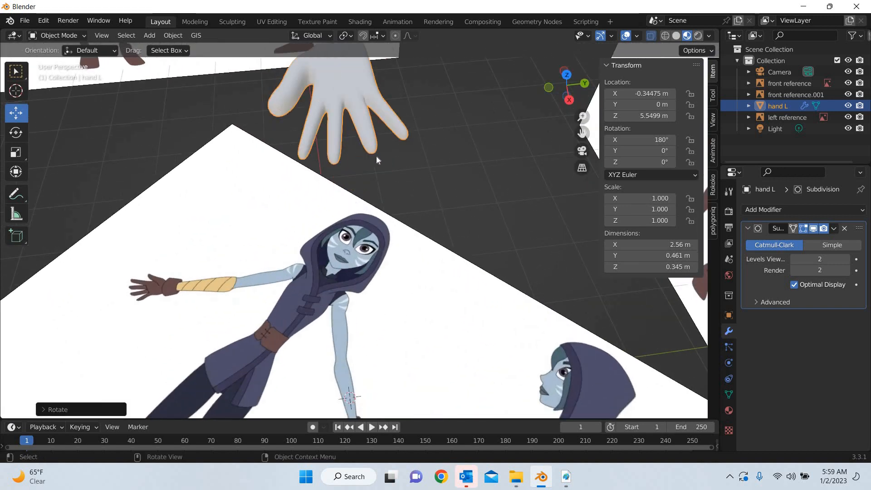
middle_drag(376, 156, 262, 187)
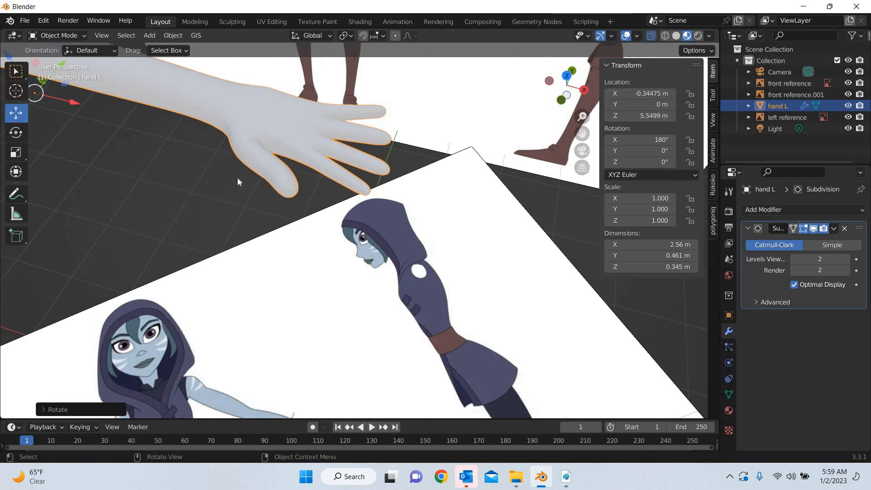
middle_drag(238, 178, 375, 231)
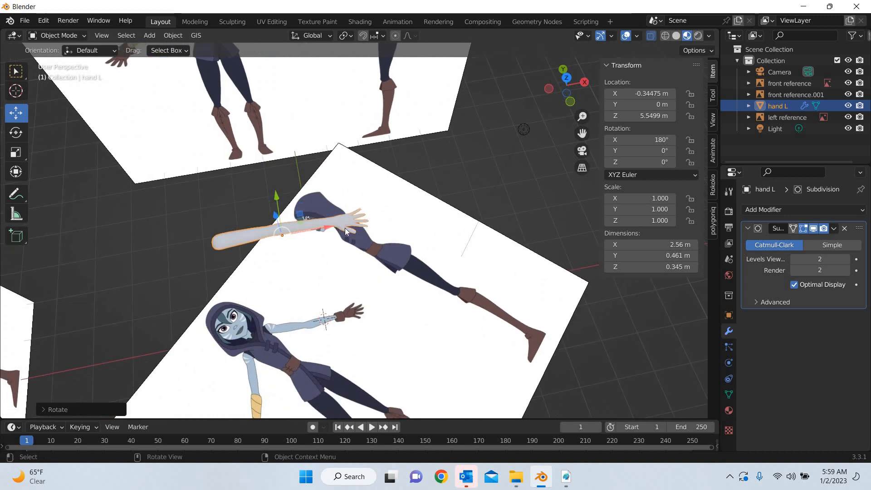
middle_drag(334, 361, 421, 389)
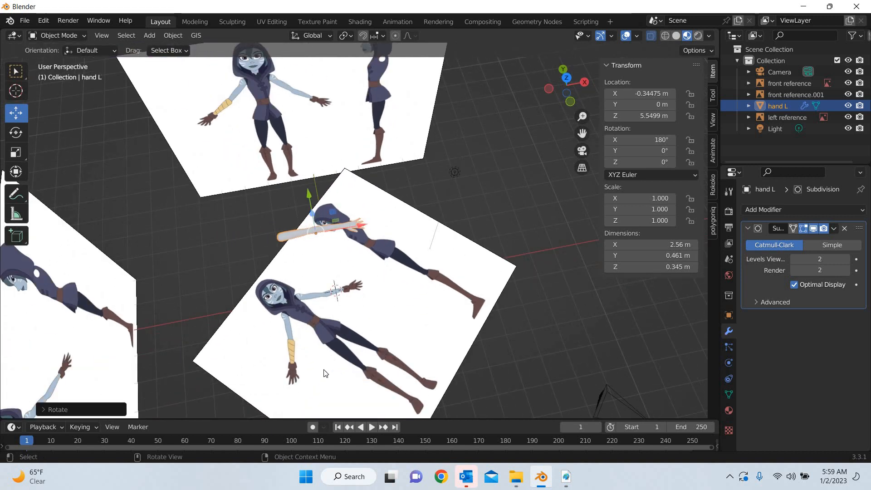
scroll(325, 373, up, 5)
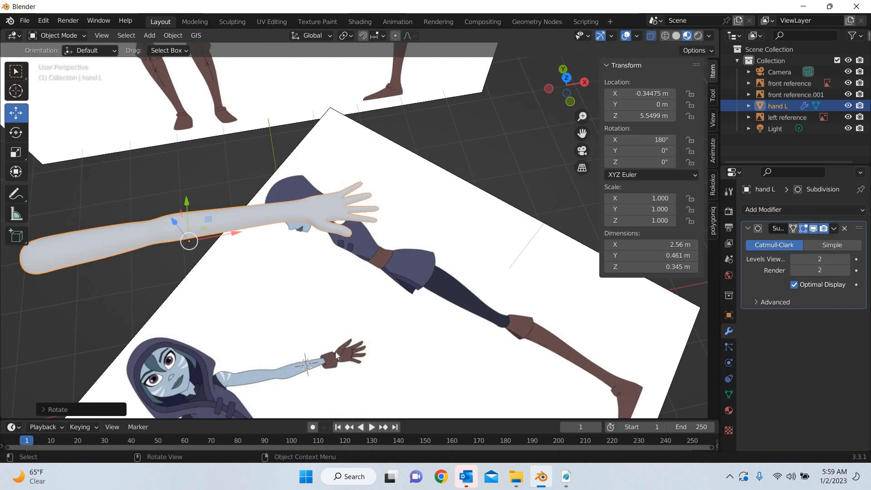
scroll(349, 333, down, 2)
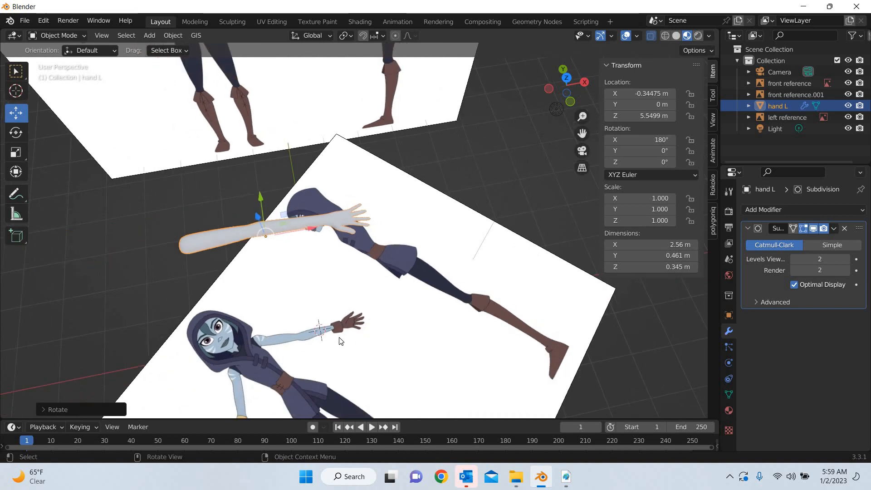